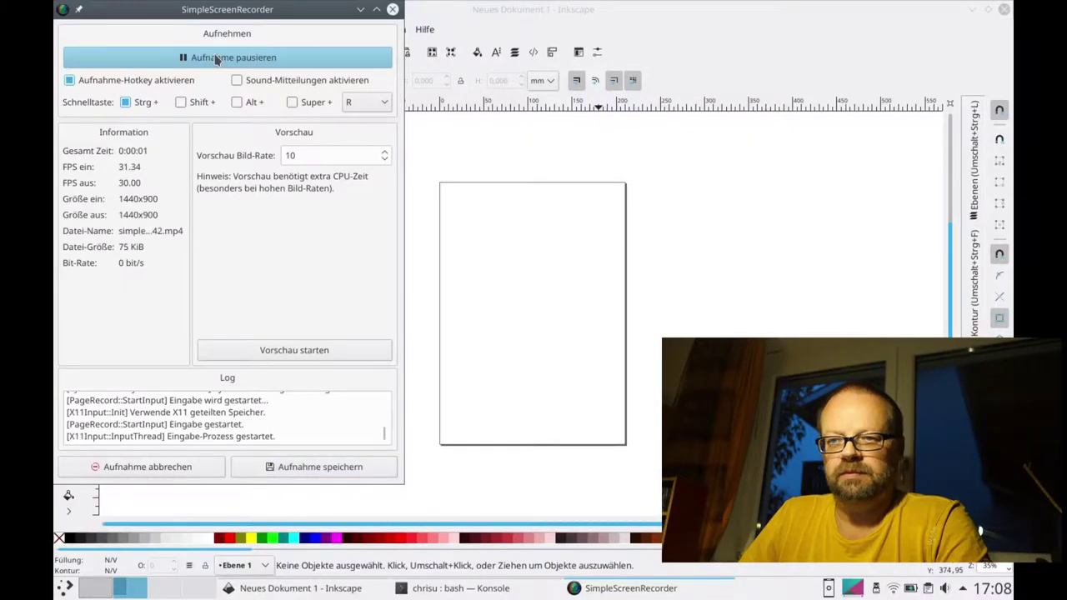
Bring the blank Inkscape document in front of SimpleScreenRecorder while recording continues.
{"action": "left_click", "coordinate": [454, 8]}
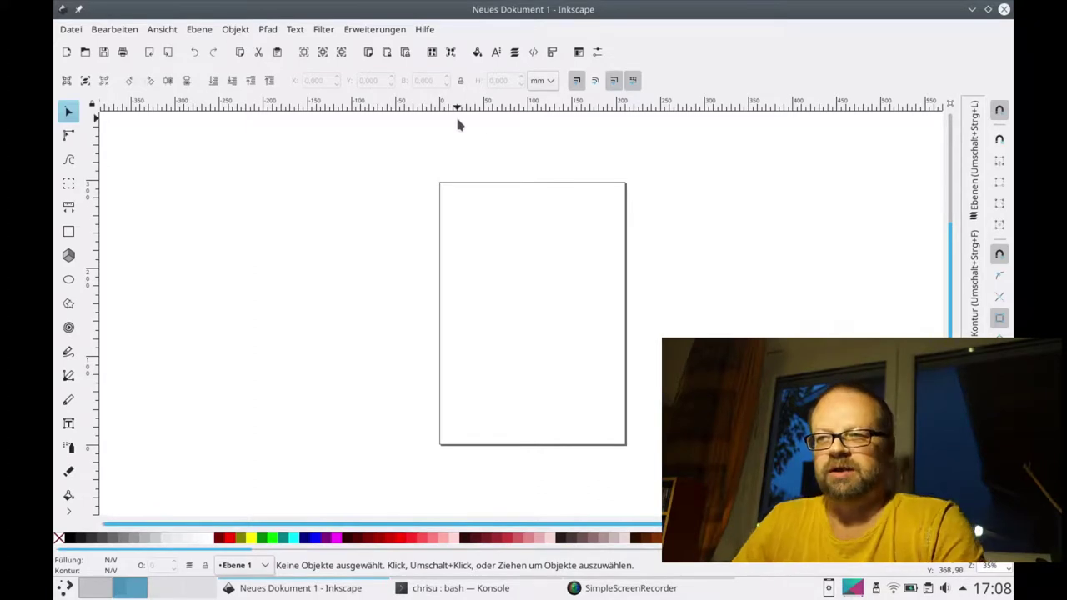
Launch the Tabbed Box Maker from Extensions > Laser Tools.
{"action": "scroll", "coordinate": [512, 259], "scroll_direction": "right", "scroll_amount": 2}
{"action": "scroll", "coordinate": [511, 261], "scroll_direction": "right", "scroll_amount": 2}
{"action": "scroll", "coordinate": [511, 262], "scroll_direction": "right", "scroll_amount": 1}
{"action": "scroll", "coordinate": [512, 262], "scroll_direction": "right", "scroll_amount": 1}
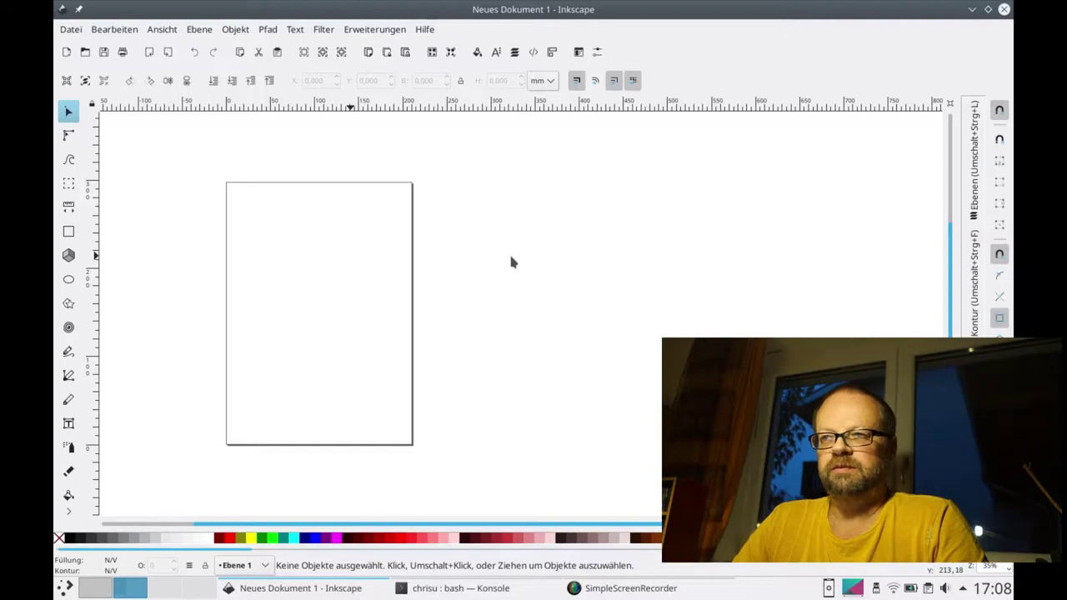
{"action": "left_click", "coordinate": [379, 30]}
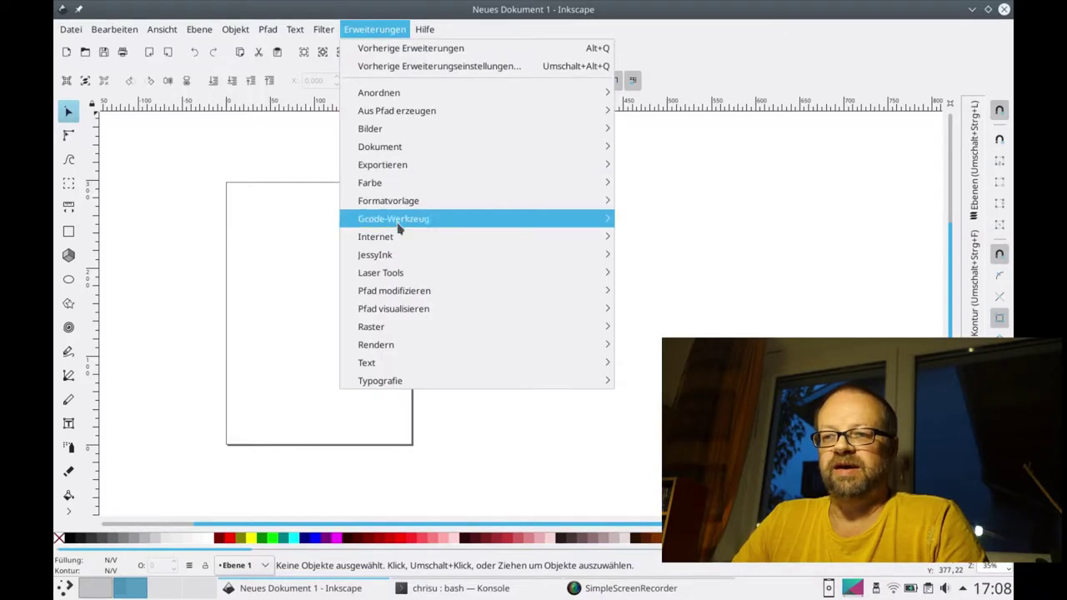
{"action": "left_click", "coordinate": [692, 291]}
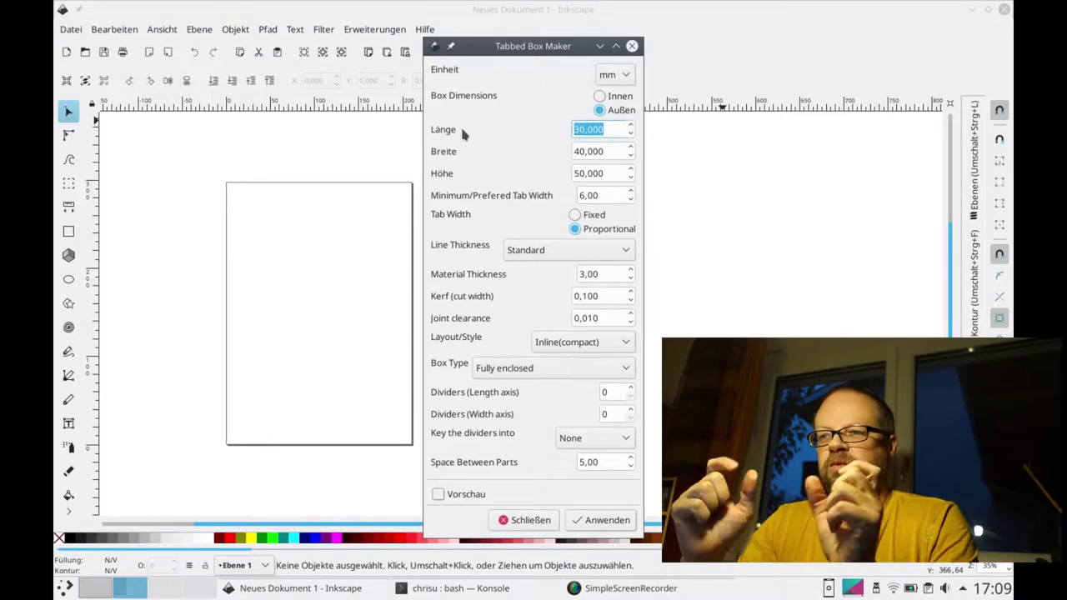
Set the box length, width and height to 60 mm each.
{"action": "type", "text": "60"}
{"action": "key", "text": "Tab"}
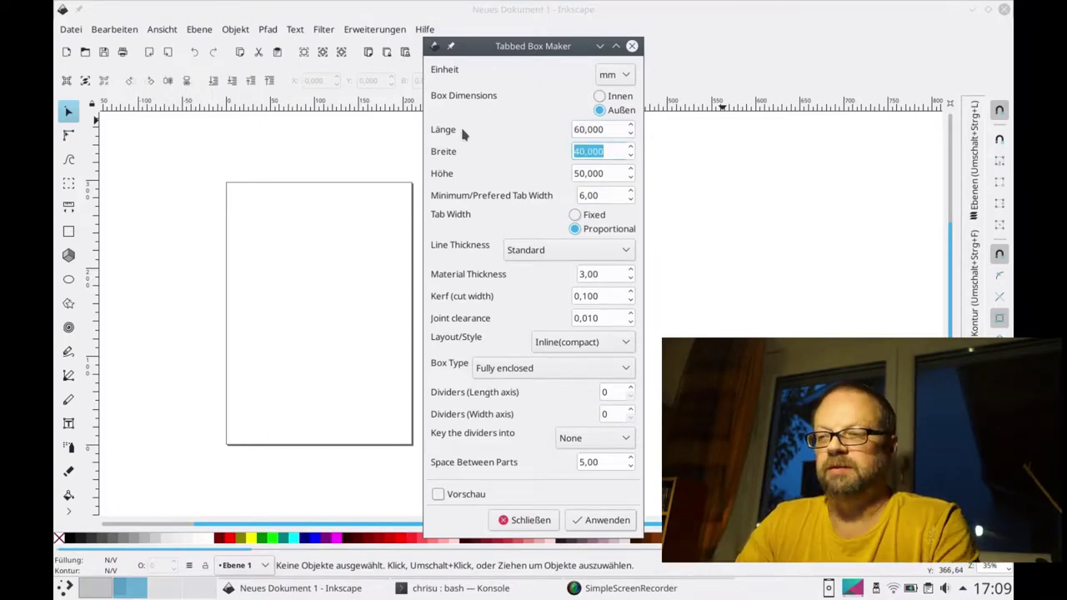
{"action": "type", "text": "60"}
{"action": "key", "text": "Tab"}
{"action": "type", "text": "60"}
{"action": "key", "text": "Tab"}
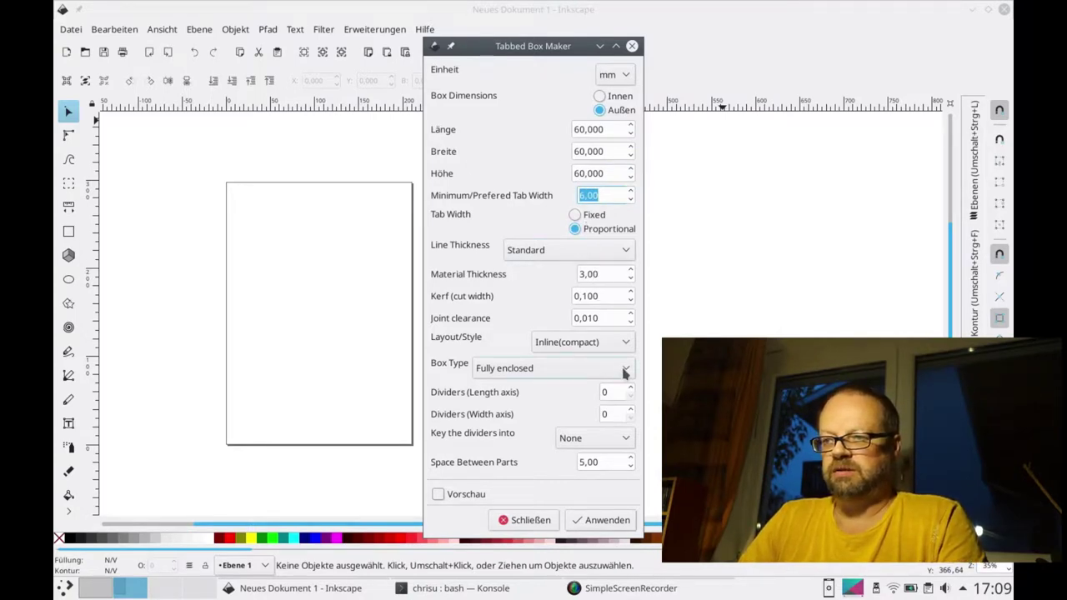
Generate the six 60 mm tabbed panels and group the rightmost panel's lines.
{"action": "left_click", "coordinate": [602, 522]}
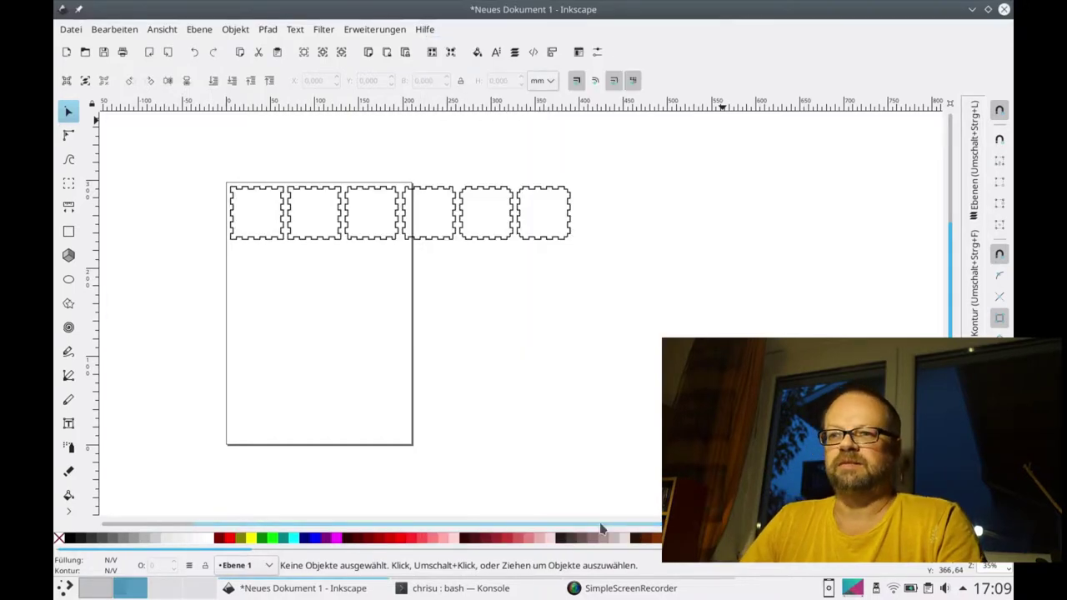
{"action": "mouse_move", "coordinate": [606, 163]}
{"action": "left_mouse_down"}
{"action": "mouse_move", "coordinate": [442, 248]}
{"action": "mouse_move", "coordinate": [514, 281]}
{"action": "left_mouse_up"}
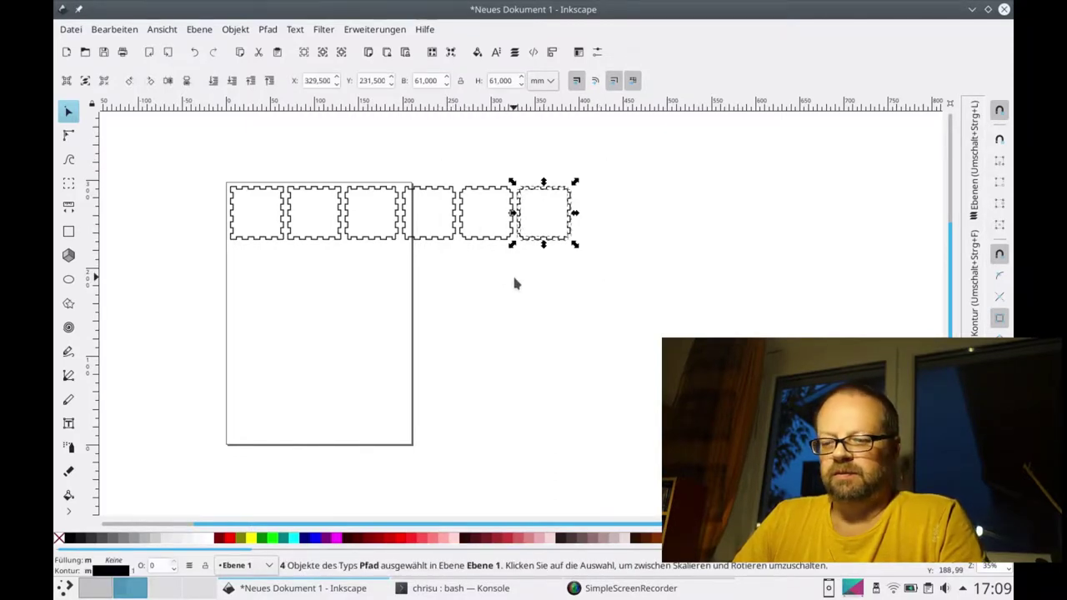
{"action": "key", "text": "ctrl+g"}
Group the first panel's four lines into one piece.
{"action": "scroll", "coordinate": [517, 250], "scroll_direction": "left", "scroll_amount": 3}
{"action": "scroll", "coordinate": [517, 250], "scroll_direction": "left", "scroll_amount": 2}
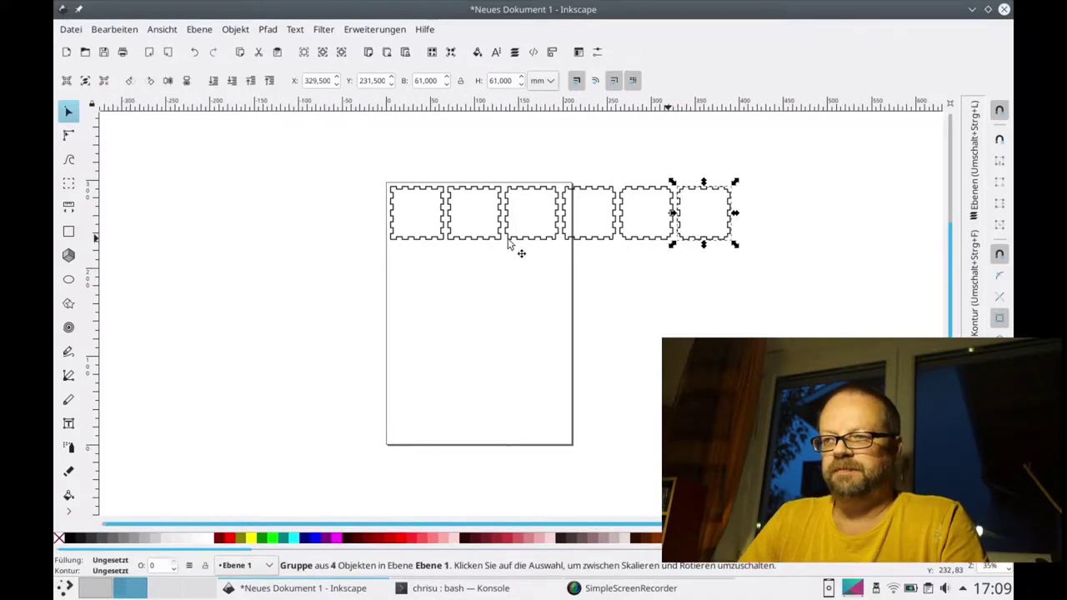
{"action": "scroll", "coordinate": [410, 214], "scroll_direction": "up", "scroll_amount": 3}
{"action": "mouse_move", "coordinate": [332, 121]}
{"action": "left_mouse_down"}
{"action": "mouse_move", "coordinate": [509, 330]}
{"action": "mouse_move", "coordinate": [622, 143]}
{"action": "mouse_move", "coordinate": [677, 125]}
{"action": "mouse_move", "coordinate": [835, 325]}
{"action": "left_mouse_up"}
{"action": "key", "text": "ctrl+g"}
{"action": "key", "text": "ctrl+g"}
{"action": "key", "text": "ctrl+g"}
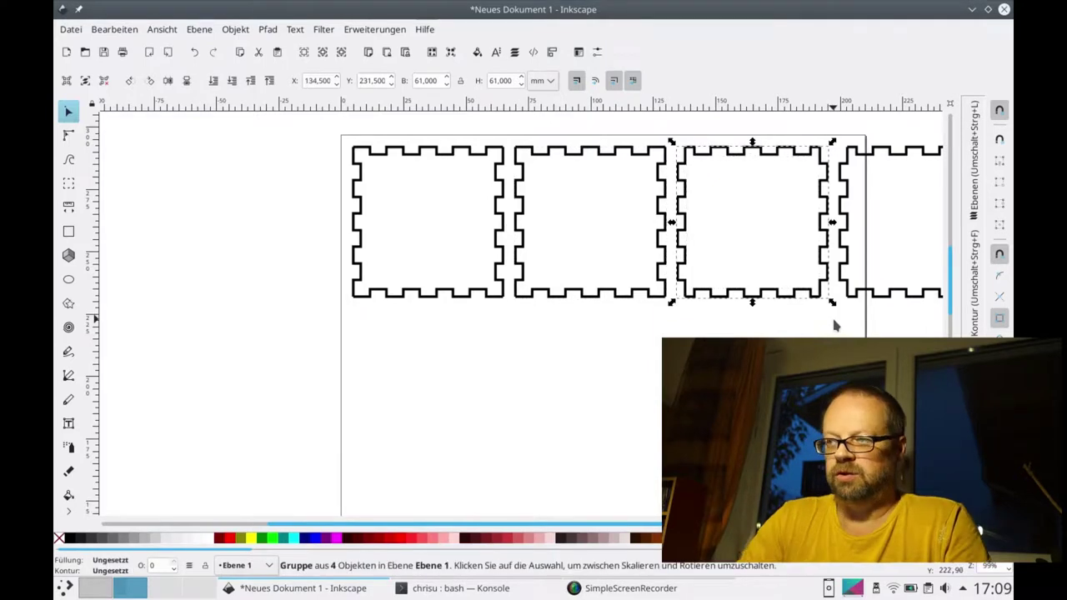
Select and group the fourth panel's lines.
{"action": "scroll", "coordinate": [835, 325], "scroll_direction": "right", "scroll_amount": 3}
{"action": "scroll", "coordinate": [835, 325], "scroll_direction": "right", "scroll_amount": 5}
{"action": "scroll", "coordinate": [834, 325], "scroll_direction": "right", "scroll_amount": 1}
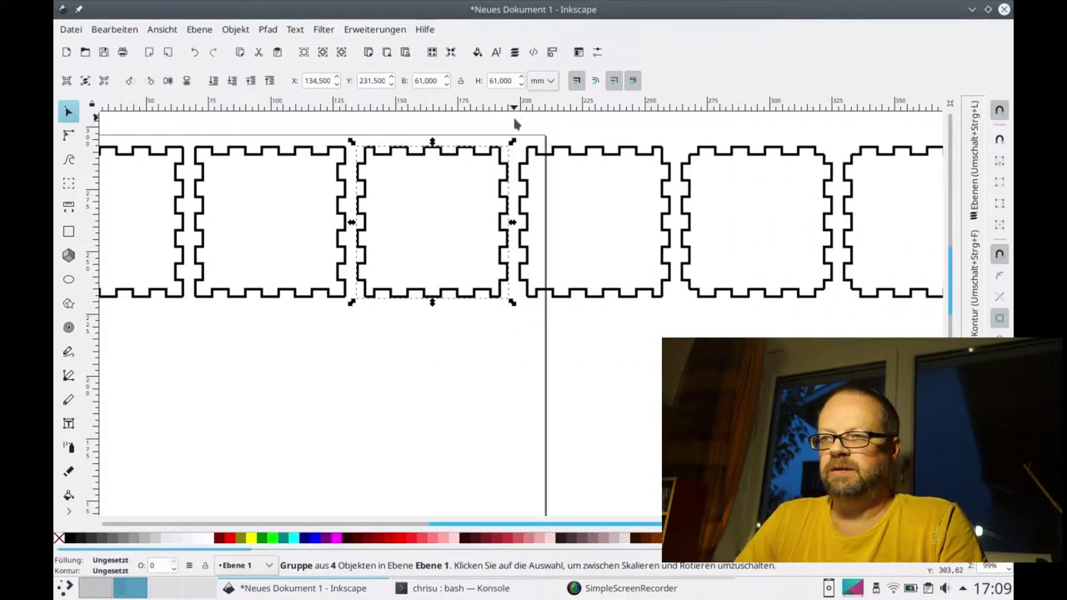
{"action": "mouse_move", "coordinate": [515, 123]}
{"action": "left_mouse_down"}
{"action": "mouse_move", "coordinate": [692, 324]}
{"action": "mouse_move", "coordinate": [849, 118]}
{"action": "left_mouse_up"}
{"action": "key", "text": "ctrl+g"}
{"action": "key", "text": "ctrl+g"}
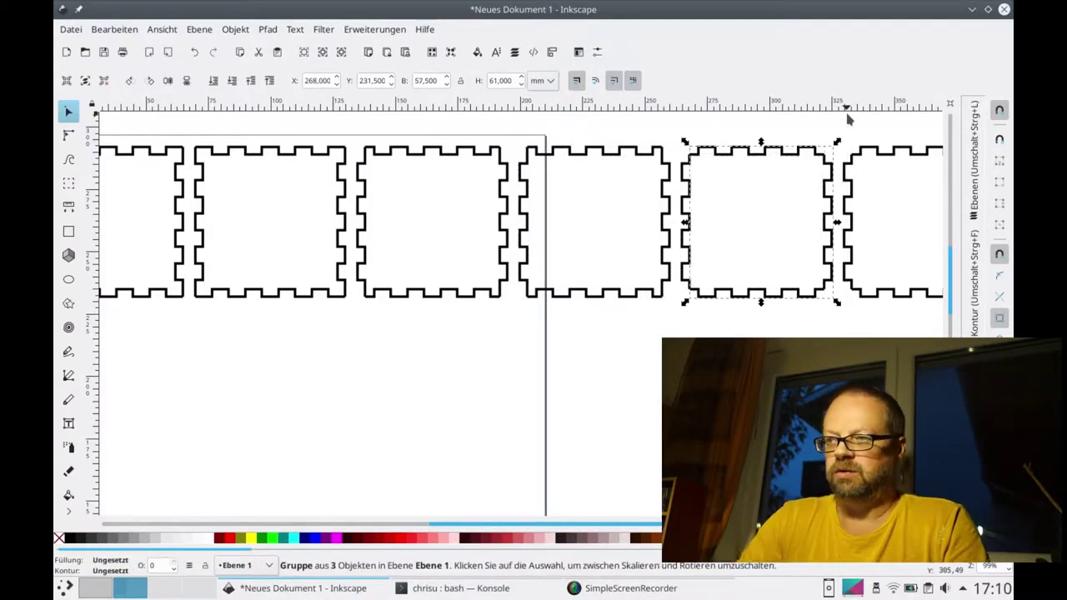
{"action": "key", "text": "ctrl+Right"}
{"action": "key", "text": "ctrl+Left"}
{"action": "key", "text": "ctrl+Left"}
{"action": "key", "text": "ctrl+Left"}
{"action": "scroll", "coordinate": [683, 319], "scroll_direction": "down", "scroll_amount": 1}
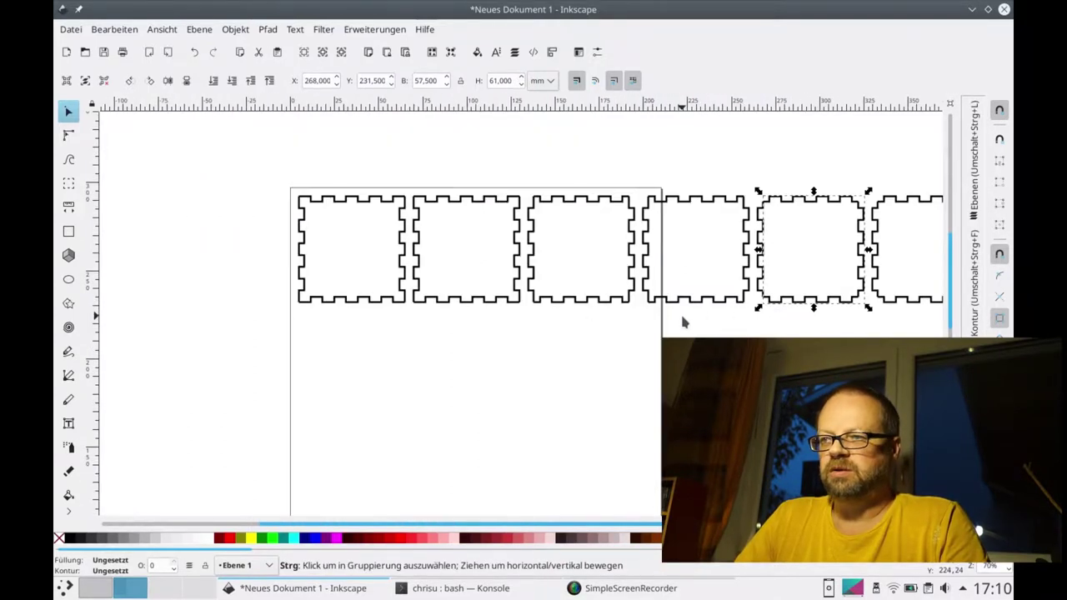
{"action": "mouse_move", "coordinate": [700, 306]}
{"action": "left_mouse_down"}
{"action": "mouse_move", "coordinate": [689, 426]}
{"action": "mouse_move", "coordinate": [703, 304]}
{"action": "left_mouse_up"}
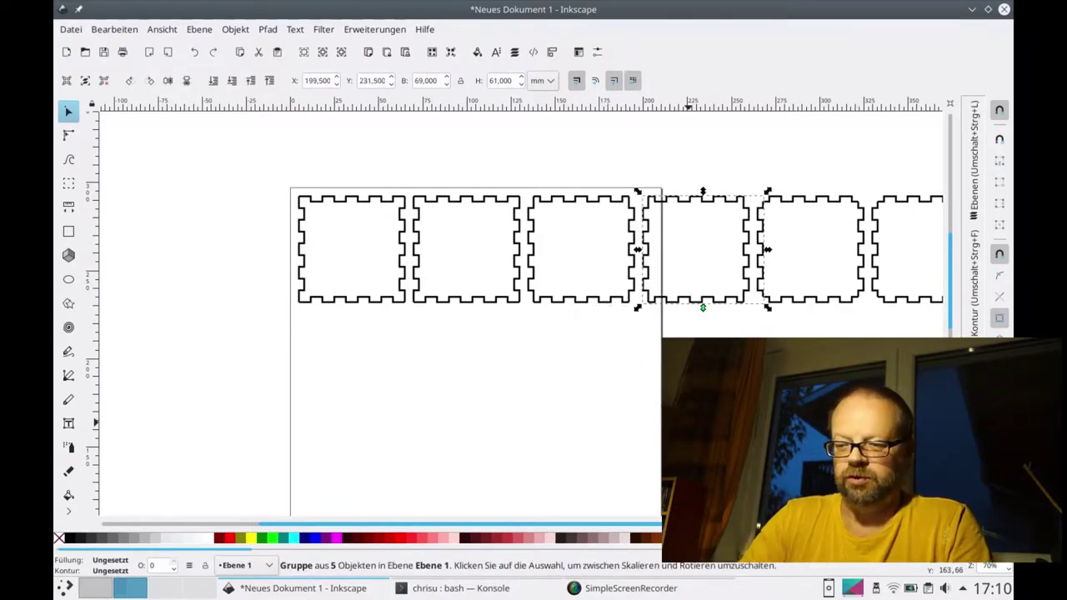
Group the fourth and fifth panels' lines into single pieces.
{"action": "left_click", "coordinate": [707, 318]}
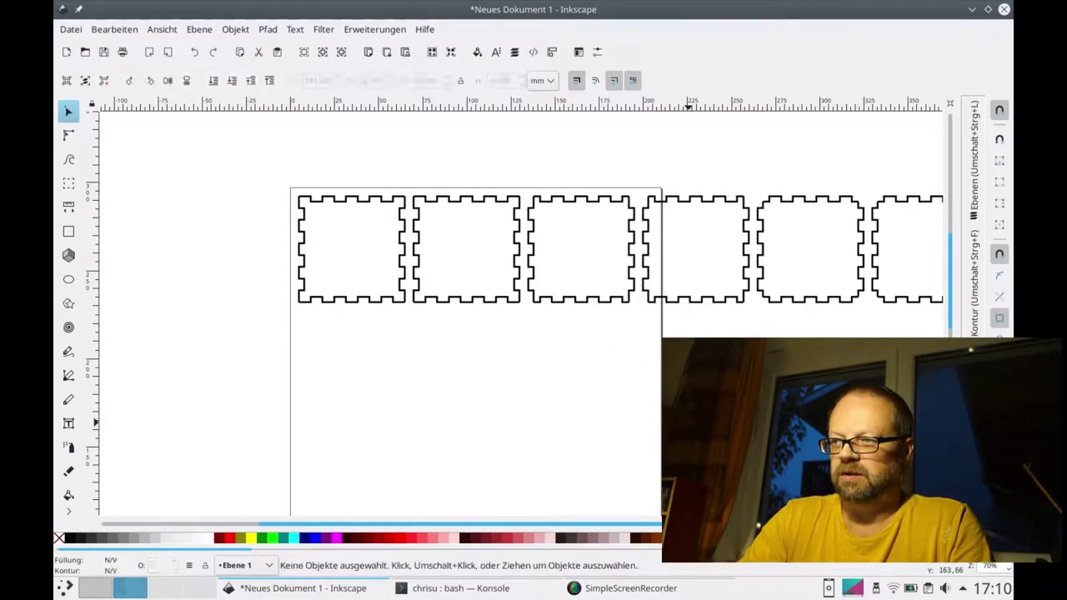
{"action": "left_click_drag", "start_coordinate": [647, 164], "coordinate": [753, 333]}
{"action": "key", "text": "ctrl+g"}
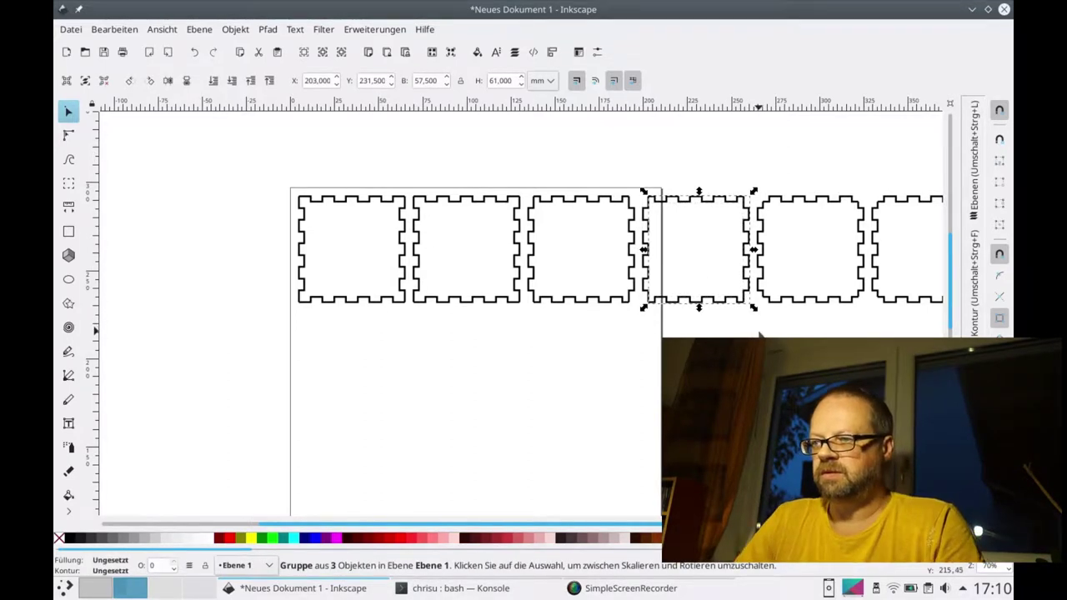
{"action": "left_click", "coordinate": [759, 333]}
{"action": "mouse_move", "coordinate": [758, 331]}
{"action": "left_mouse_down"}
{"action": "mouse_move", "coordinate": [870, 153]}
{"action": "mouse_move", "coordinate": [750, 332]}
{"action": "left_mouse_up"}
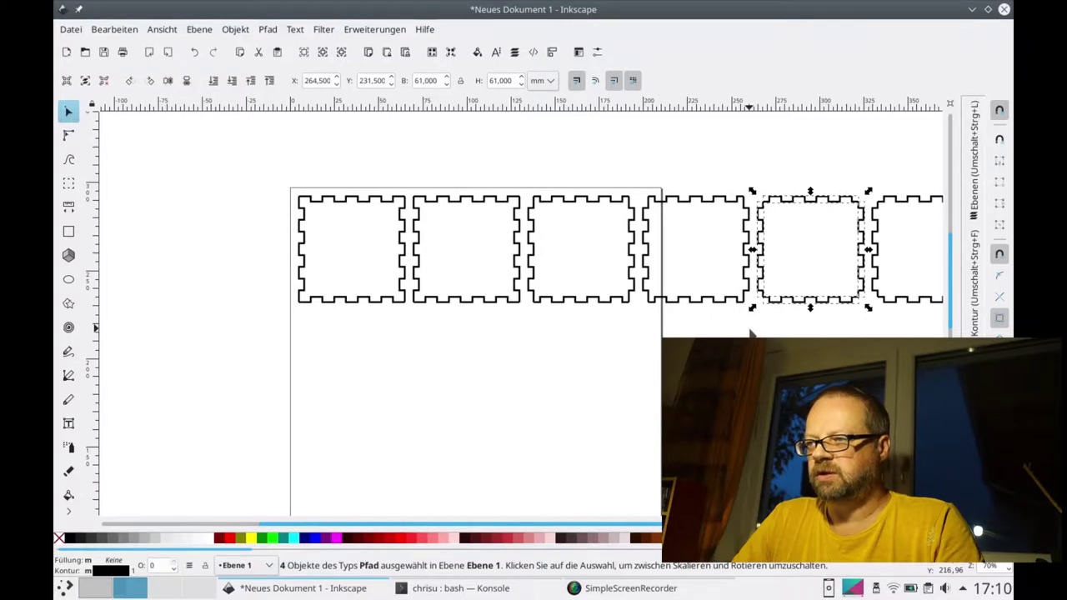
{"action": "key", "text": "ctrl+g"}
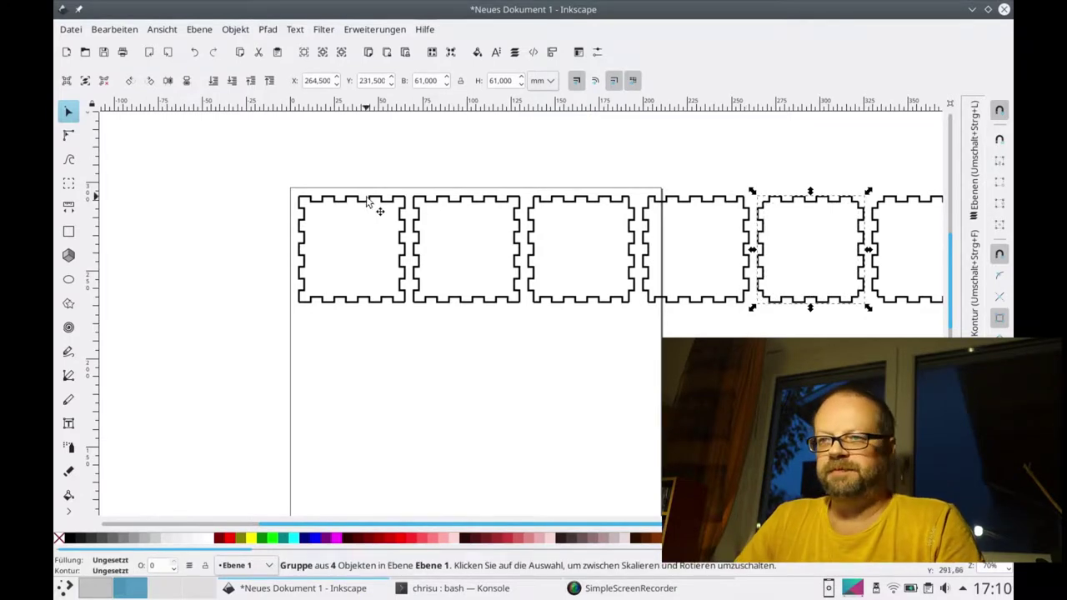
Snap the panels flush together and nudge the sixth panel into line.
{"action": "key", "text": "ctrl+v"}
{"action": "left_click_drag", "start_coordinate": [372, 203], "coordinate": [364, 200]}
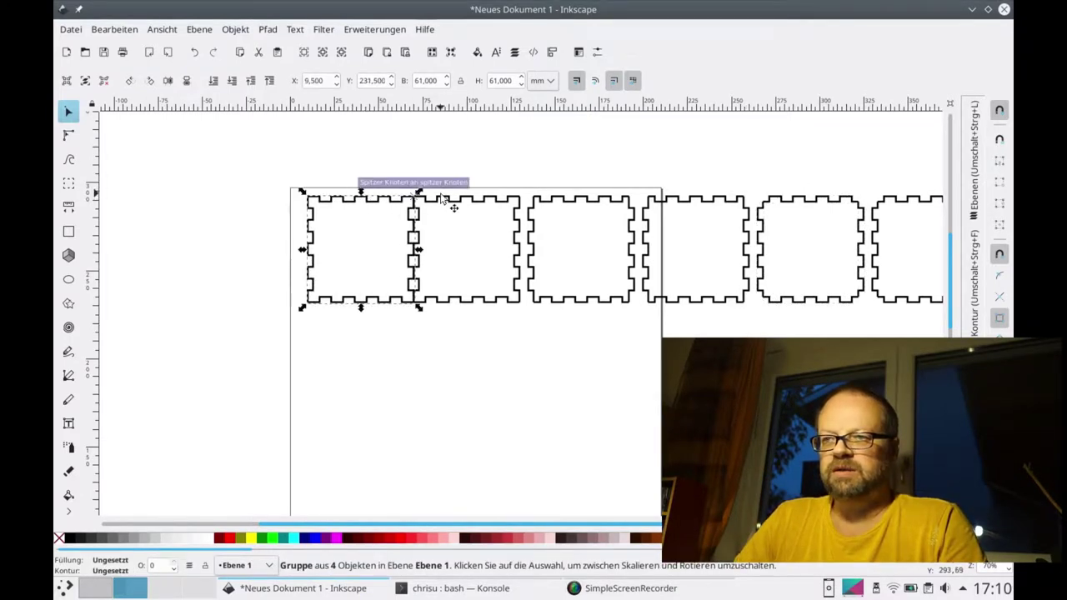
{"action": "left_click_drag", "start_coordinate": [442, 198], "coordinate": [549, 208]}
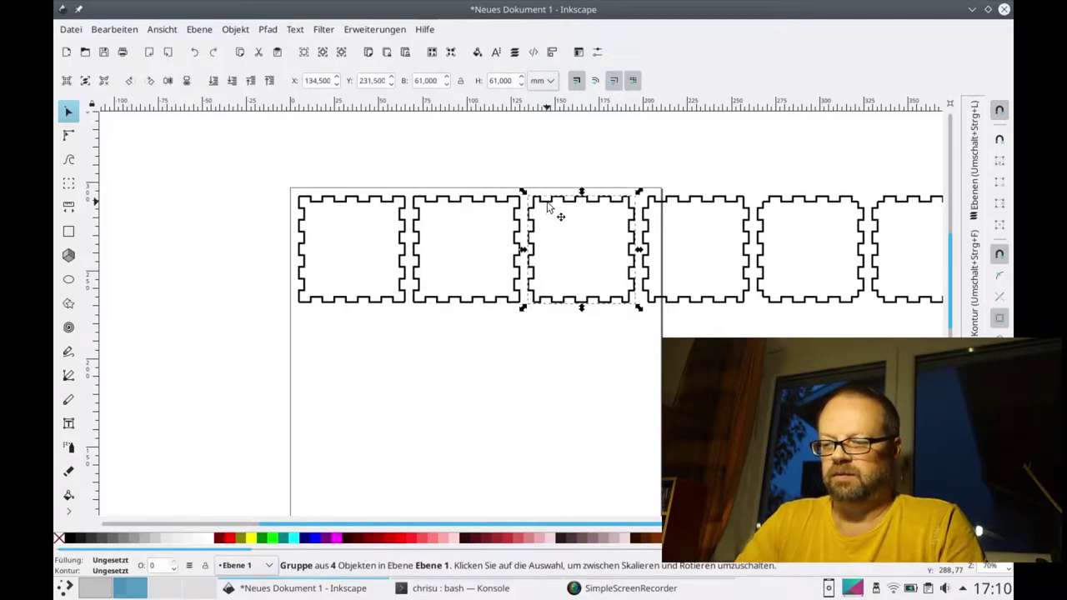
{"action": "left_click", "coordinate": [694, 209]}
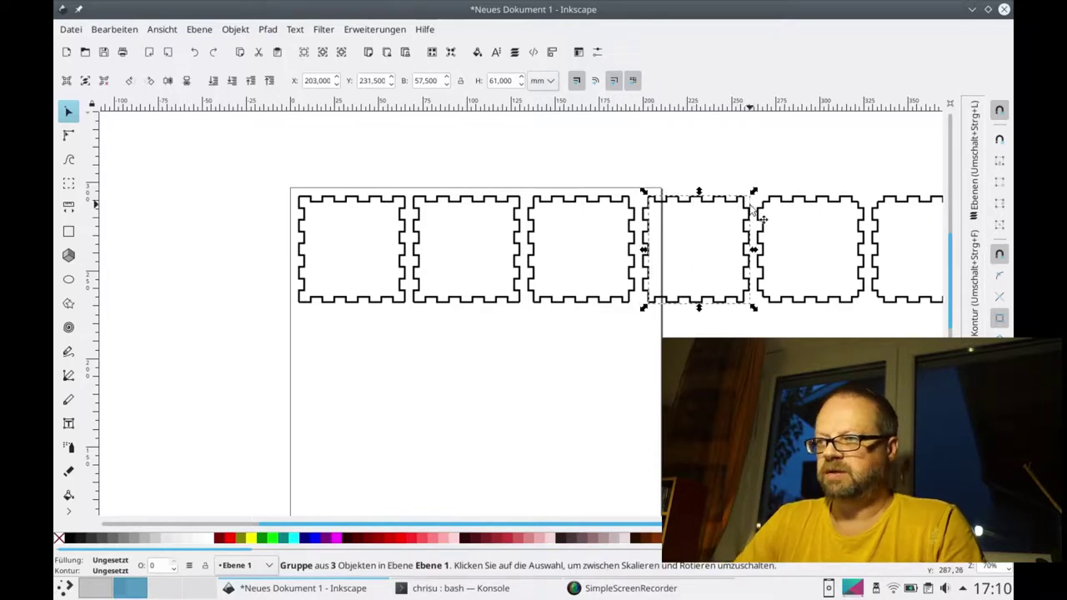
{"action": "left_click", "coordinate": [806, 206]}
{"action": "key", "text": "ctrl"}
{"action": "key", "text": "shift"}
{"action": "scroll", "coordinate": [806, 206], "scroll_direction": "right", "scroll_amount": 3}
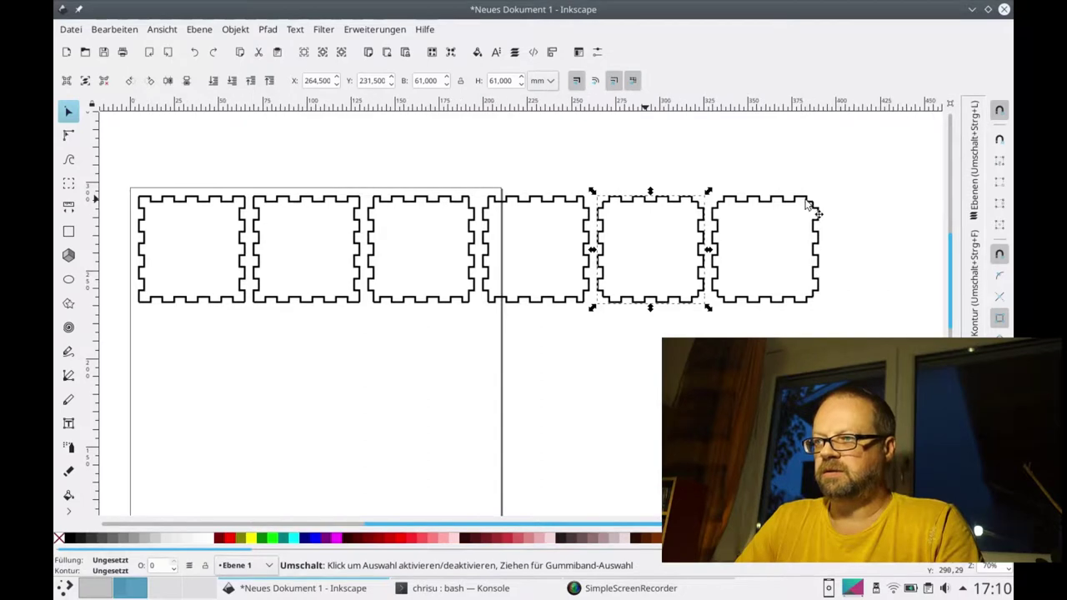
{"action": "left_click", "coordinate": [806, 205]}
{"action": "key", "text": "Up"}
{"action": "key", "text": "Up"}
{"action": "key", "text": "Up"}
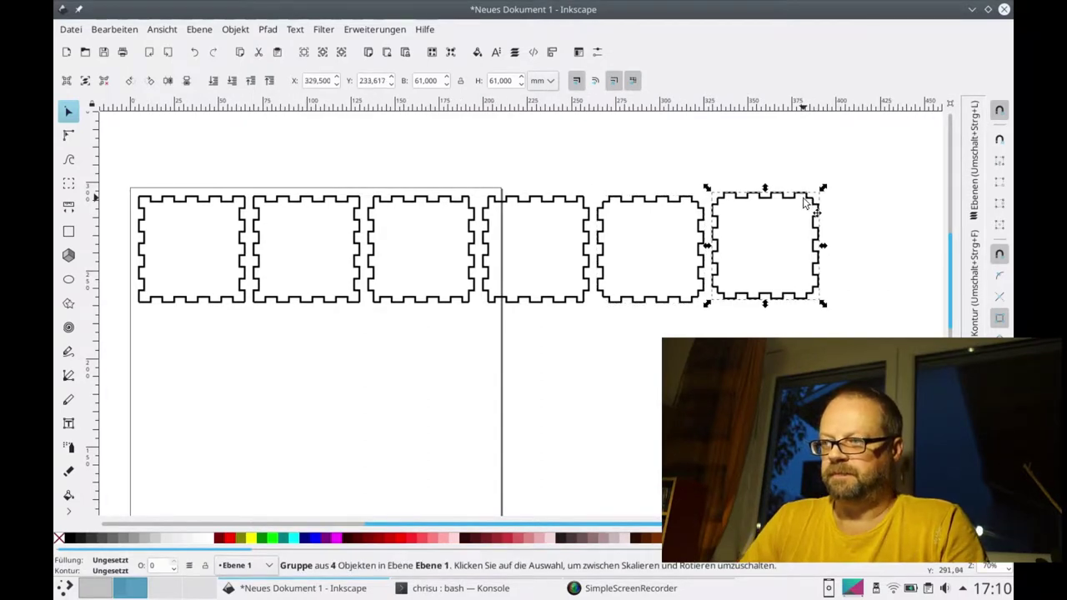
{"action": "key", "text": "Down"}
{"action": "key", "text": "Down"}
{"action": "key", "text": "Down"}
Move the three right-hand panels below the first row to form two rows of three.
{"action": "mouse_move", "coordinate": [881, 155]}
{"action": "left_mouse_down"}
{"action": "mouse_move", "coordinate": [745, 260]}
{"action": "mouse_move", "coordinate": [480, 354]}
{"action": "left_mouse_up"}
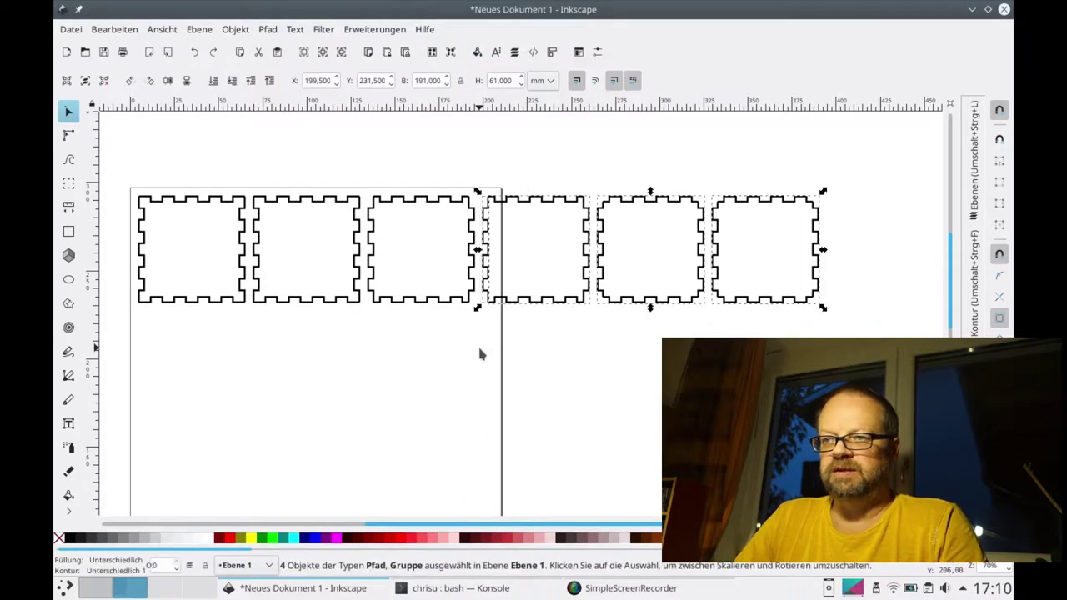
{"action": "left_click_drag", "start_coordinate": [602, 283], "coordinate": [255, 405]}
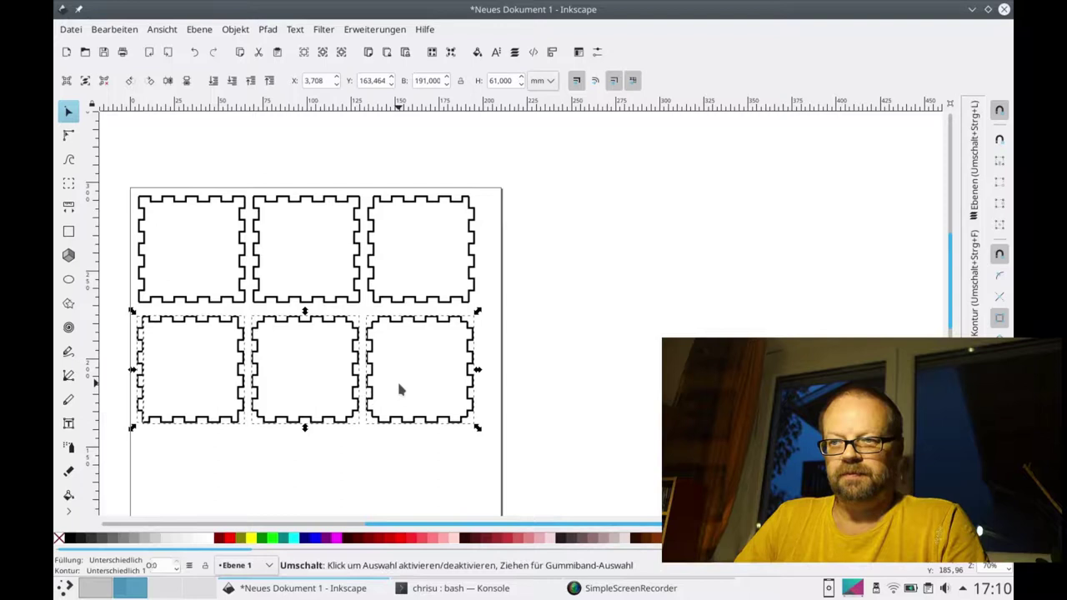
{"action": "scroll", "coordinate": [397, 380], "scroll_direction": "right", "scroll_amount": 2}
{"action": "scroll", "coordinate": [398, 384], "scroll_direction": "left", "scroll_amount": 3}
{"action": "scroll", "coordinate": [398, 385], "scroll_direction": "left", "scroll_amount": 3}
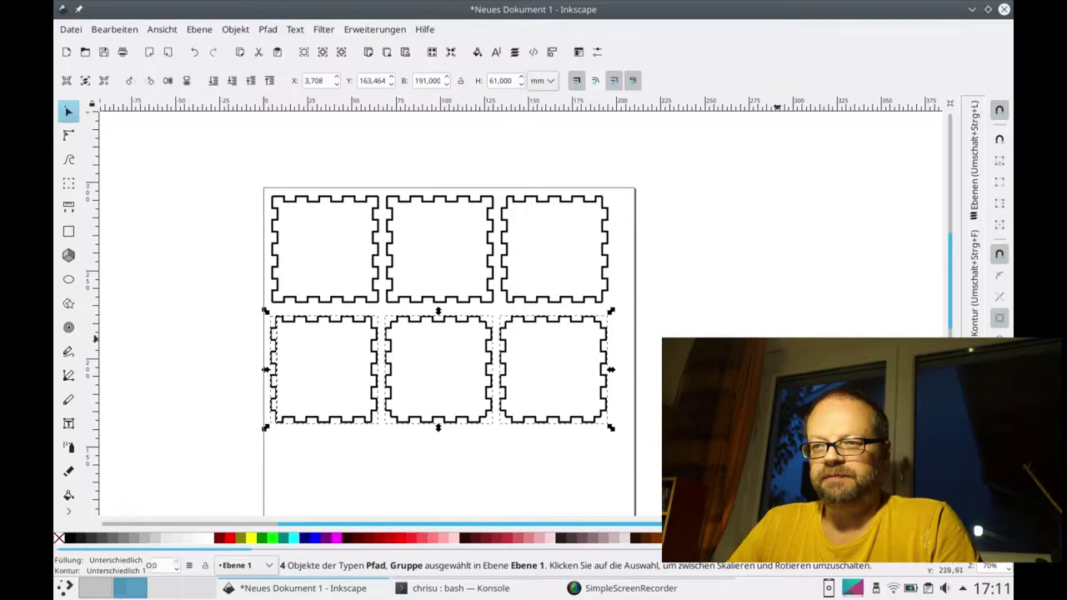
{"action": "scroll", "coordinate": [698, 353], "scroll_direction": "right", "scroll_amount": 1}
{"action": "scroll", "coordinate": [698, 353], "scroll_direction": "left", "scroll_amount": 1}
{"action": "scroll", "coordinate": [698, 353], "scroll_direction": "left", "scroll_amount": 1}
{"action": "scroll", "coordinate": [698, 354], "scroll_direction": "down", "scroll_amount": 1}
{"action": "scroll", "coordinate": [690, 346], "scroll_direction": "up", "scroll_amount": 1}
{"action": "scroll", "coordinate": [690, 346], "scroll_direction": "up", "scroll_amount": 1}
{"action": "scroll", "coordinate": [691, 346], "scroll_direction": "down", "scroll_amount": 1}
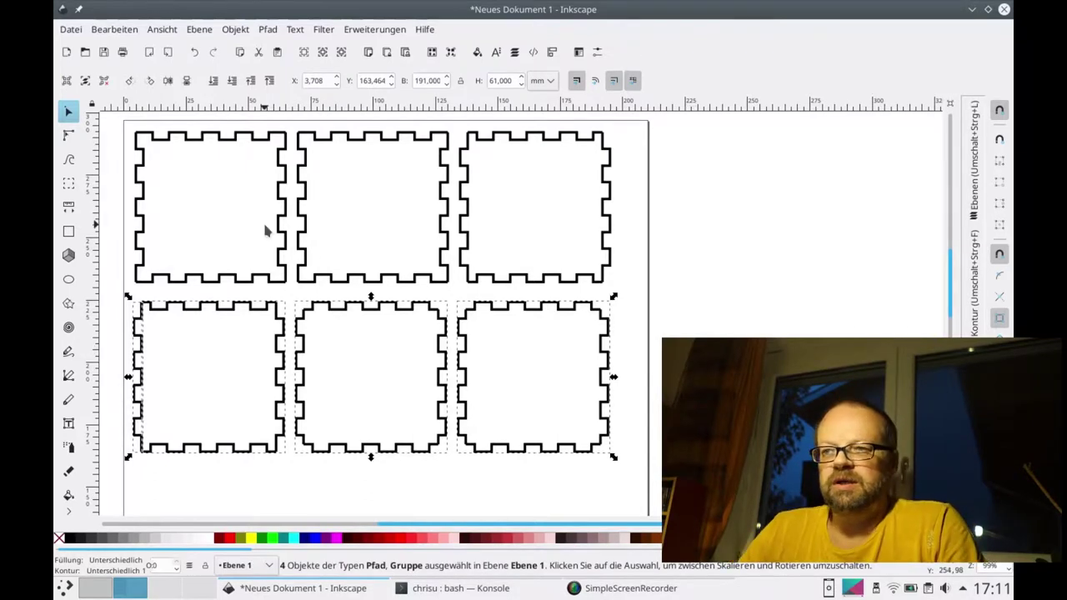
Draw a small circle in the first panel's top-left corner.
{"action": "left_click", "coordinate": [69, 280]}
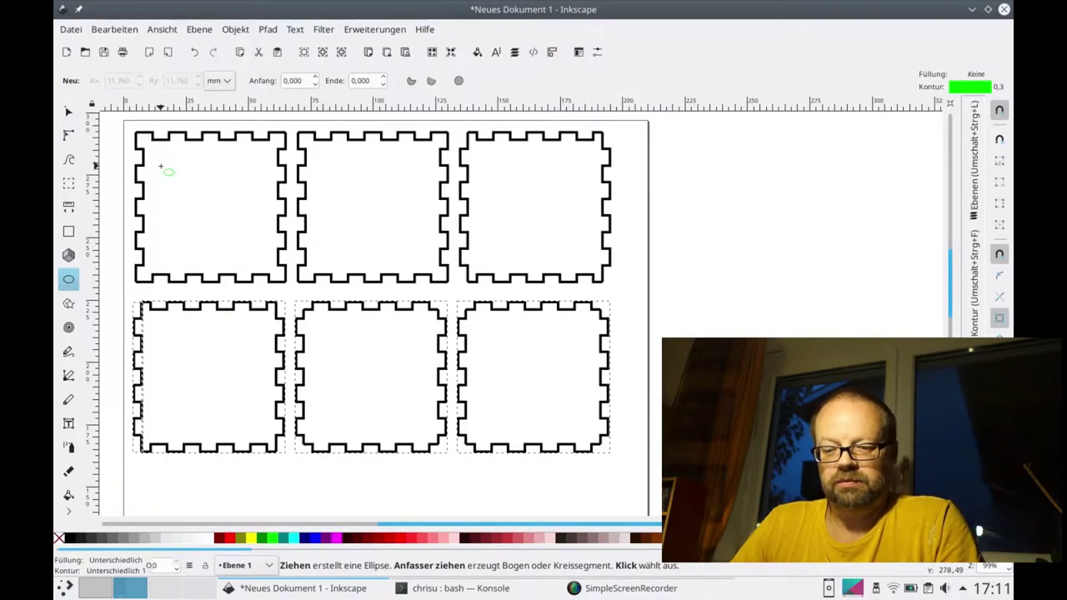
{"action": "left_click_drag", "start_coordinate": [161, 166], "coordinate": [182, 186]}
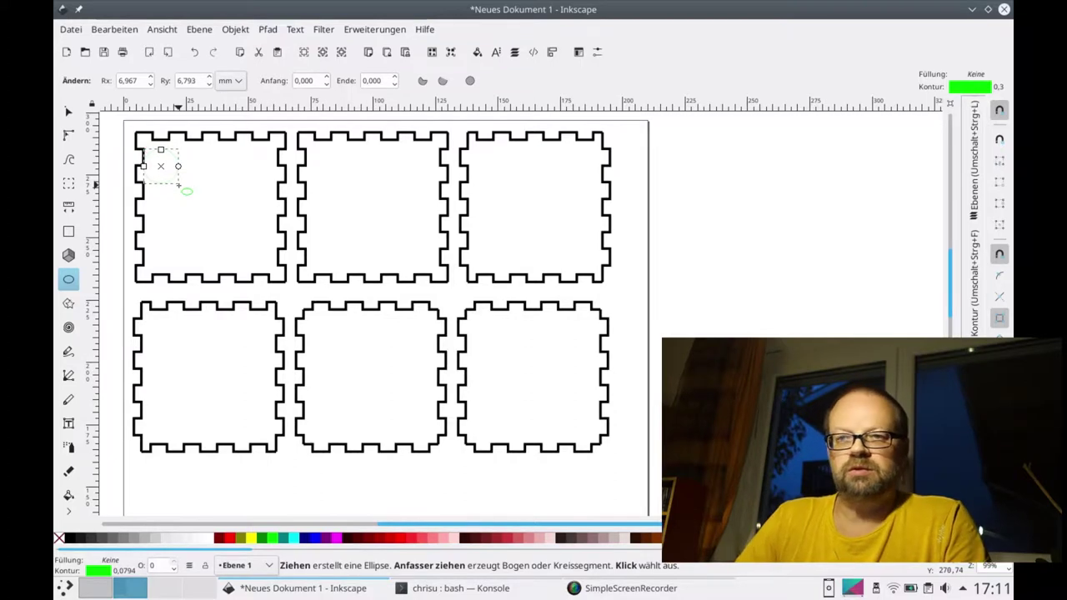
{"action": "left_click", "coordinate": [69, 113]}
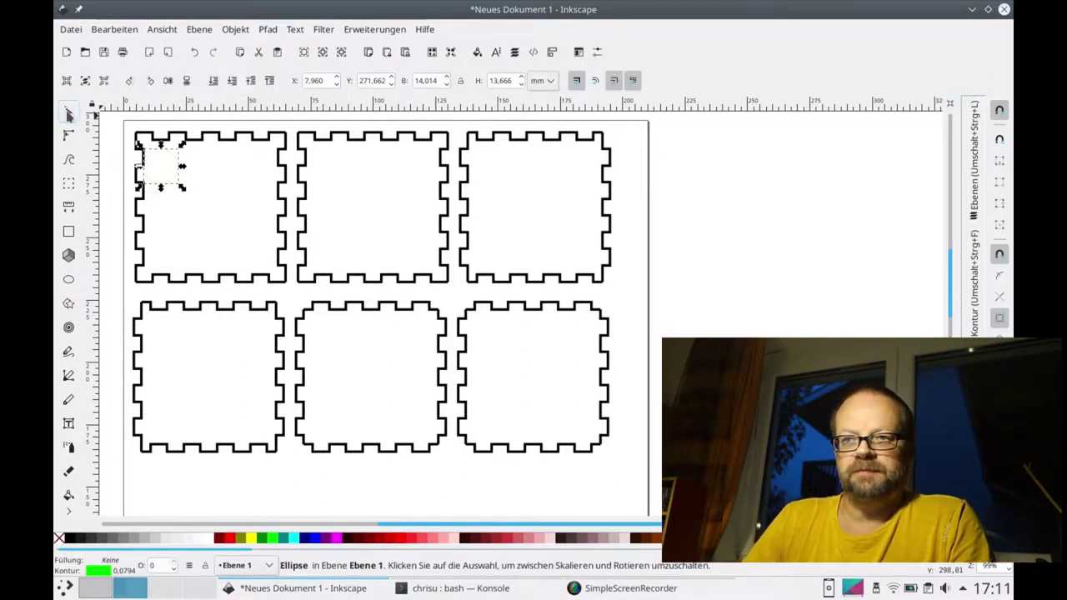
Nudge the small circle slightly right and down with the arrow keys.
{"action": "left_click", "coordinate": [190, 177]}
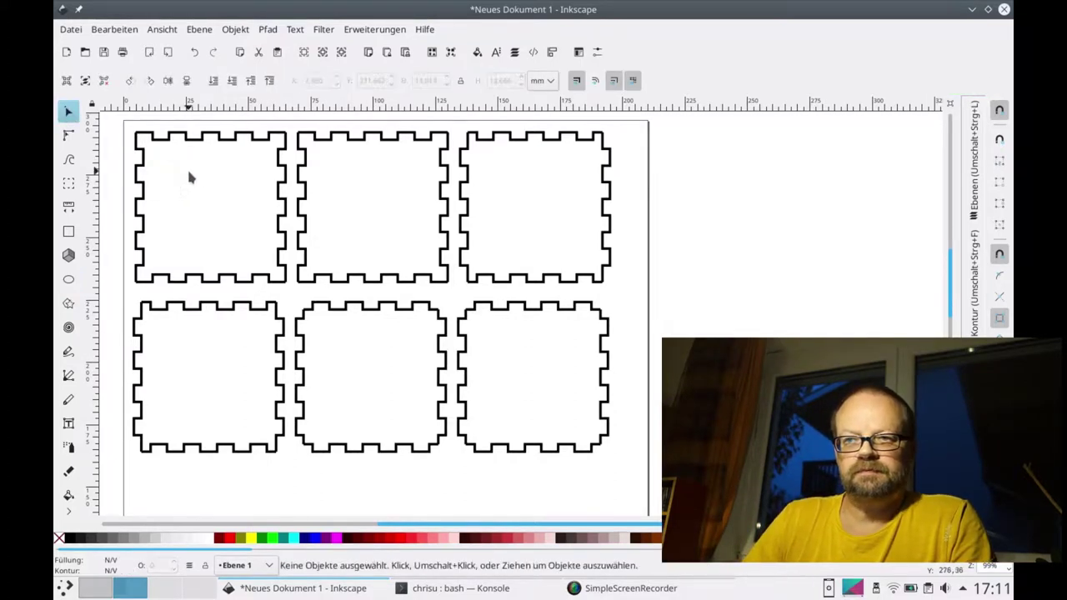
{"action": "left_click", "coordinate": [175, 172]}
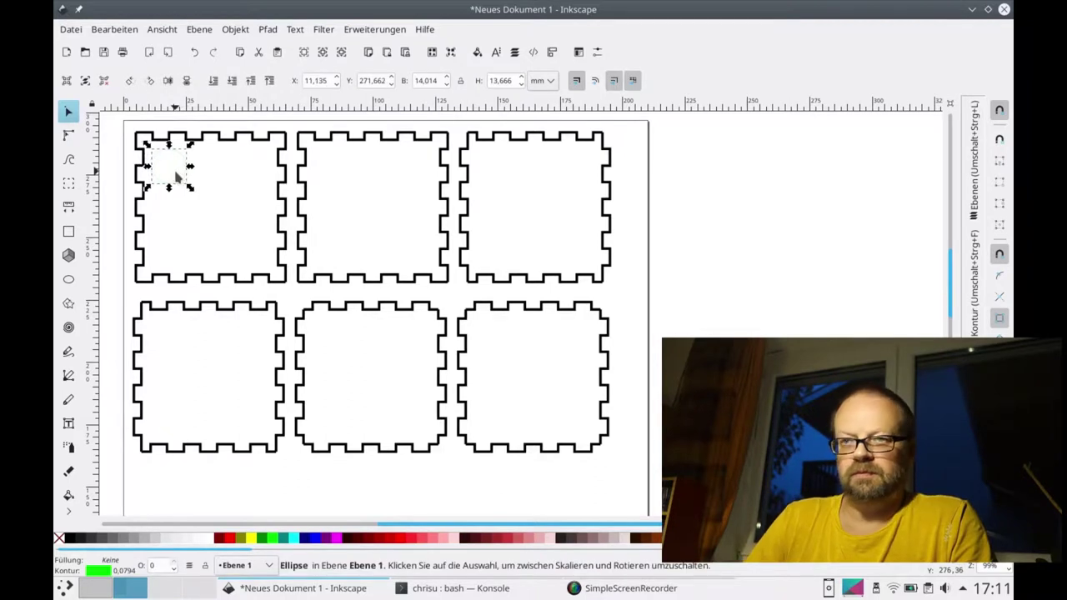
{"action": "key", "text": "Down"}
{"action": "key", "text": "Down"}
{"action": "key", "text": "Right"}
{"action": "key", "text": "Right"}
{"action": "key", "text": "Down"}
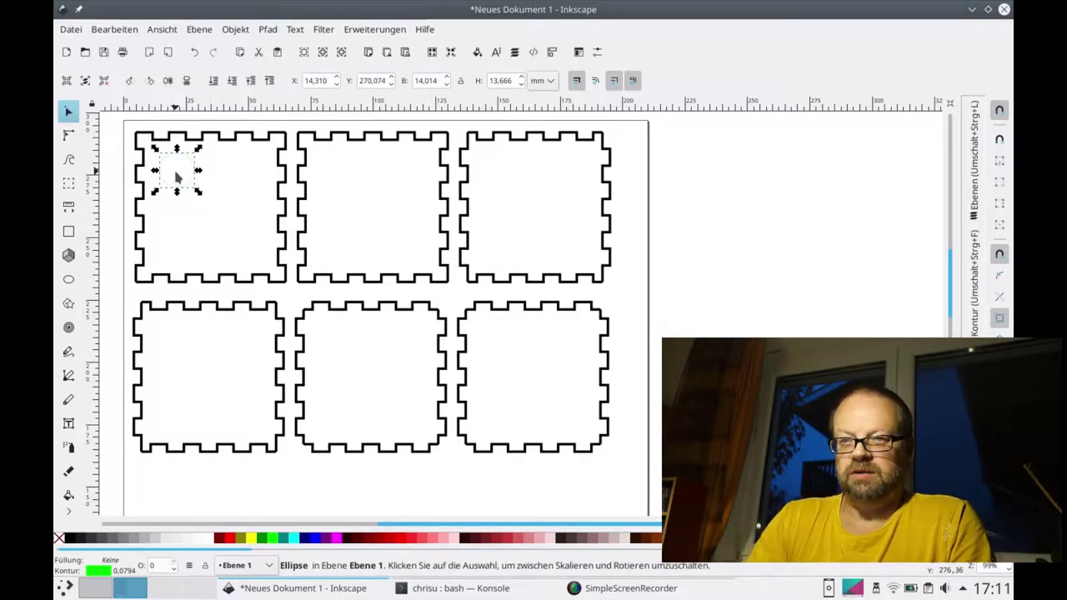
Copy the circle into a vertical column of three and shift it down.
{"action": "left_click_drag", "start_coordinate": [191, 170], "coordinate": [191, 208]}
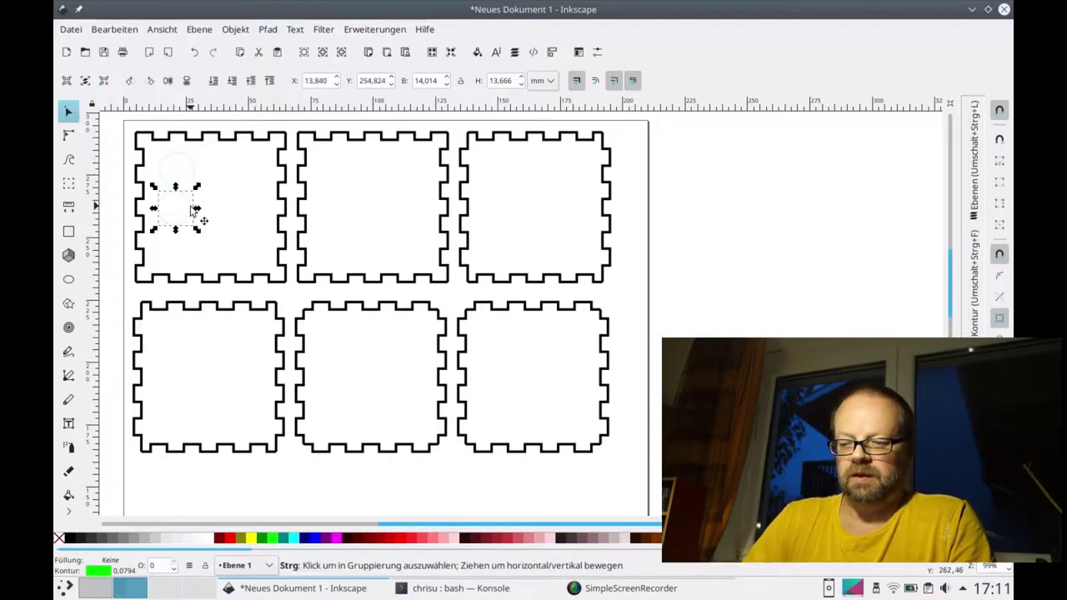
{"action": "left_click_drag", "start_coordinate": [191, 209], "coordinate": [186, 257]}
{"action": "left_click_drag", "start_coordinate": [206, 150], "coordinate": [143, 278]}
{"action": "left_click", "coordinate": [144, 278], "text": "shift"}
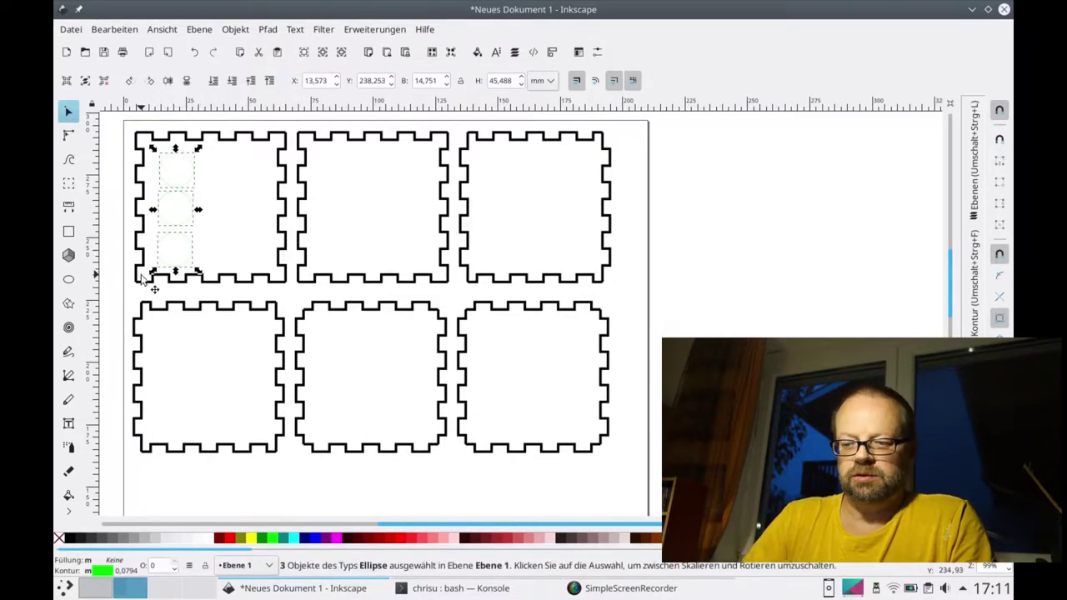
{"action": "key", "text": "ctrl+g"}
{"action": "left_click", "coordinate": [240, 166]}
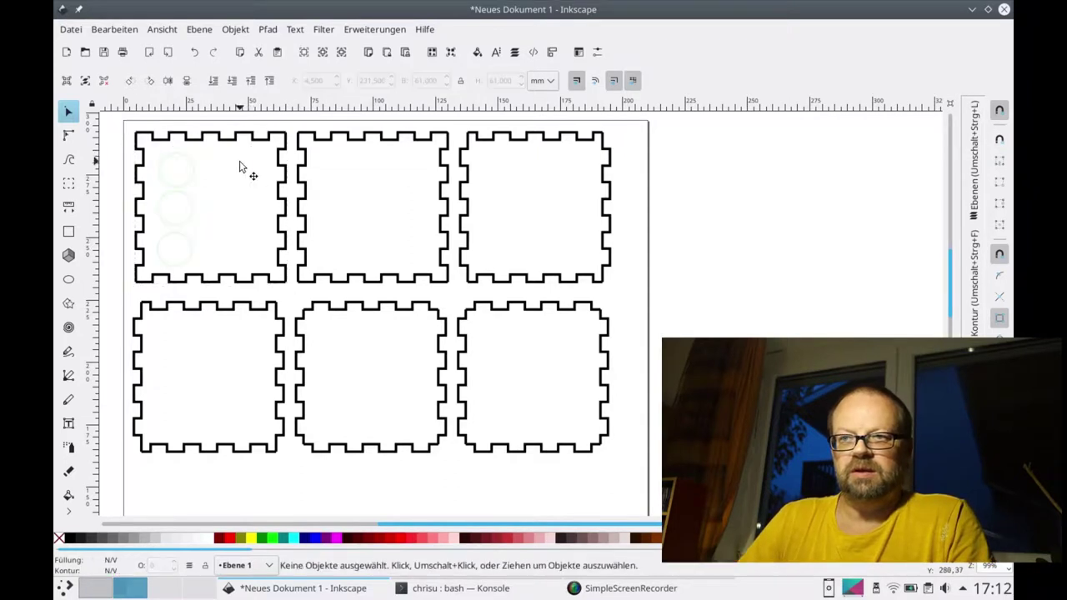
{"action": "key", "text": "ctrl+z"}
{"action": "left_click_drag", "start_coordinate": [240, 166], "coordinate": [247, 232]}
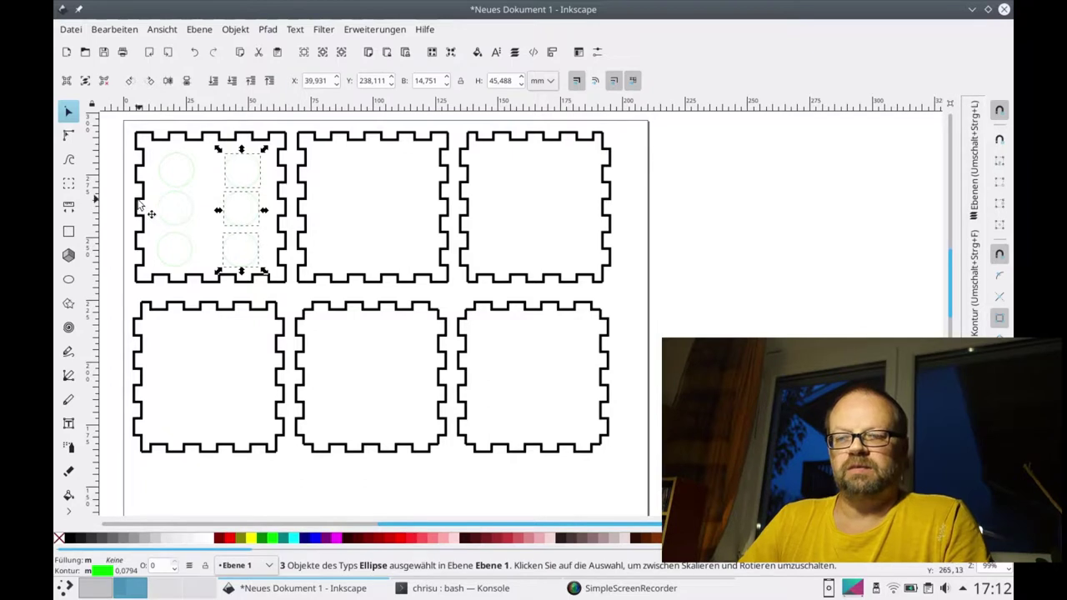
{"action": "left_click", "coordinate": [113, 195]}
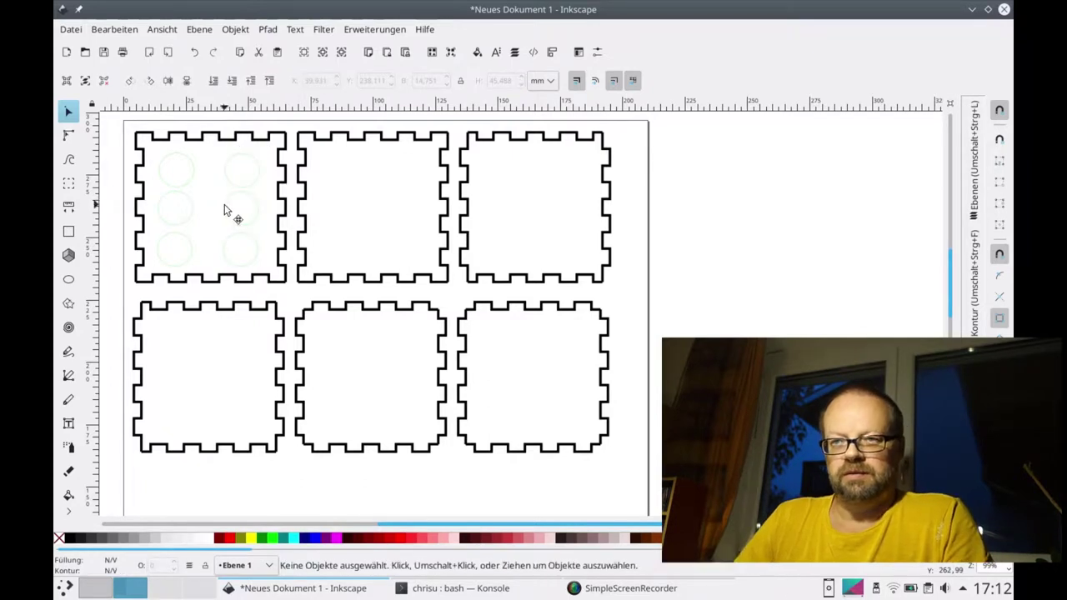
Nudge the right column right and paste a second column into the middle.
{"action": "left_click", "coordinate": [225, 208]}
{"action": "left_click_drag", "start_coordinate": [215, 153], "coordinate": [269, 280]}
{"action": "key", "text": "Right"}
{"action": "key", "text": "Right"}
{"action": "key", "text": "Right"}
{"action": "key", "text": "Right"}
{"action": "key", "text": "Right"}
{"action": "key", "text": "Right"}
{"action": "key", "text": "Escape"}
{"action": "key", "text": "ctrl+v"}
{"action": "left_click_drag", "start_coordinate": [219, 202], "coordinate": [219, 234]}
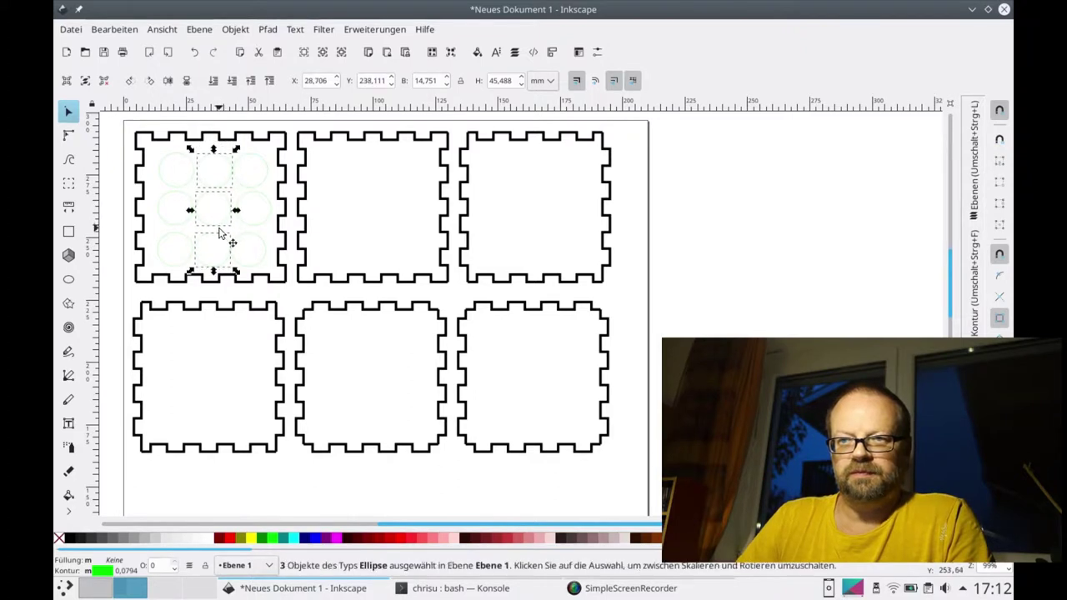
{"action": "left_click", "coordinate": [159, 163]}
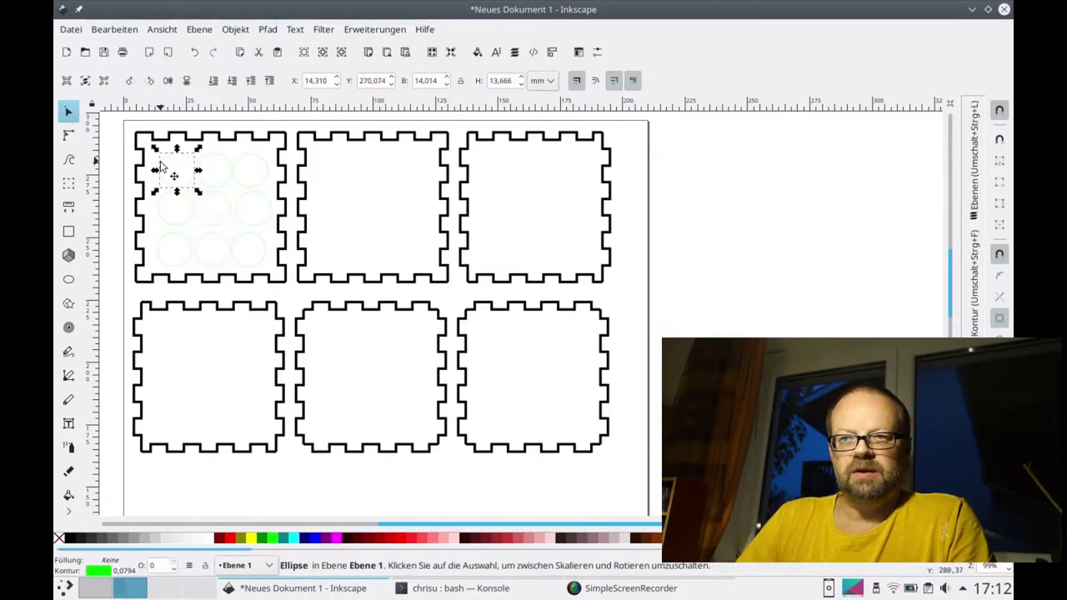
Nudge the left column left and the right column right.
{"action": "scroll", "coordinate": [163, 209], "scroll_direction": "left", "scroll_amount": 3}
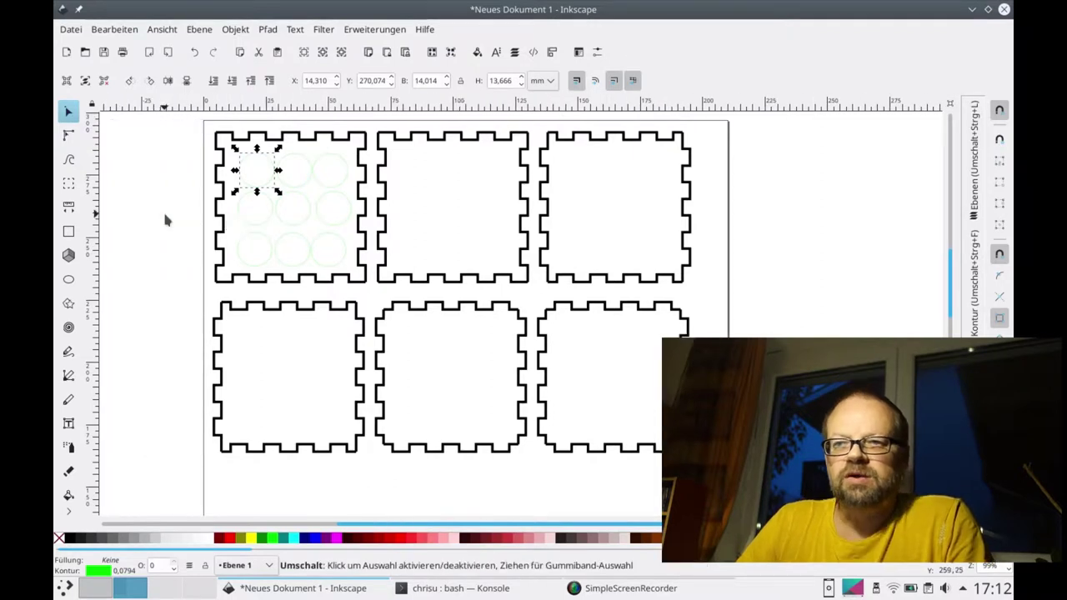
{"action": "scroll", "coordinate": [226, 203], "scroll_direction": "left", "scroll_amount": 2}
{"action": "scroll", "coordinate": [294, 219], "scroll_direction": "up", "scroll_amount": 4}
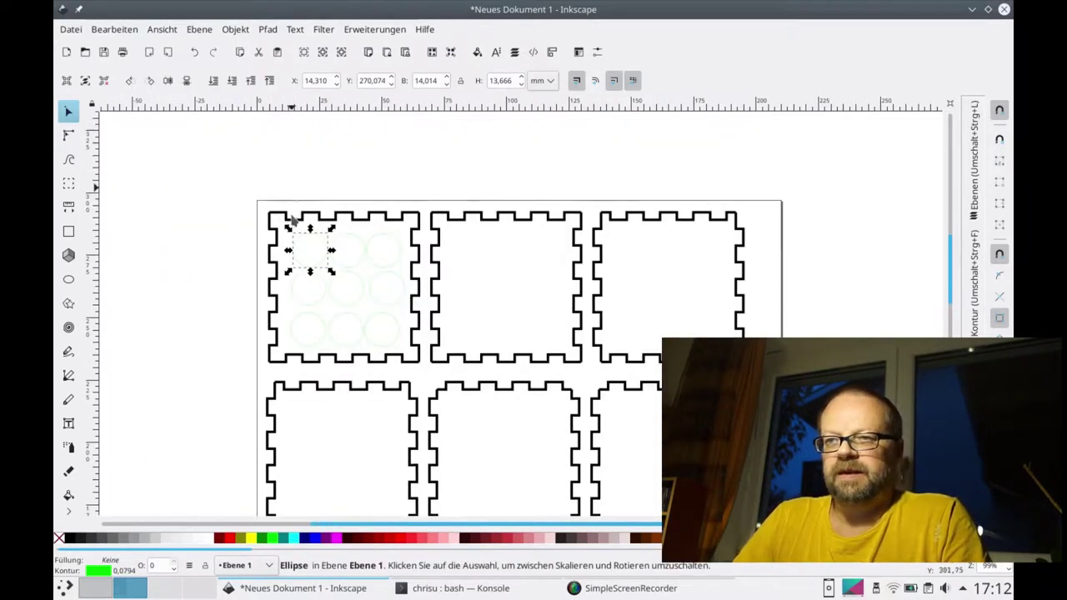
{"action": "scroll", "coordinate": [317, 277], "scroll_direction": "up", "scroll_amount": 2}
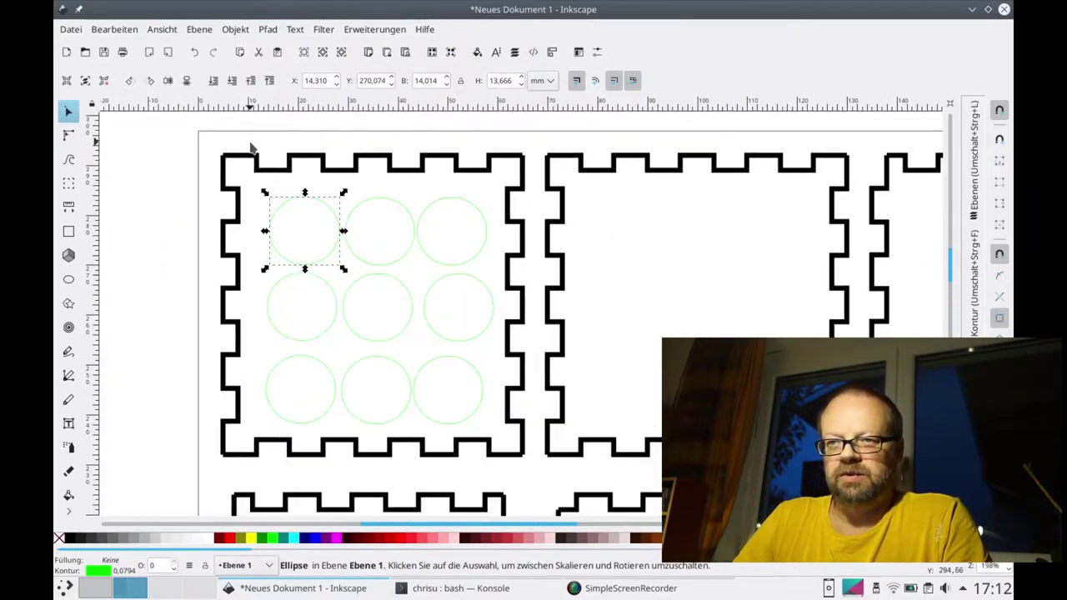
{"action": "mouse_move", "coordinate": [254, 188]}
{"action": "left_mouse_down"}
{"action": "mouse_move", "coordinate": [310, 409]}
{"action": "mouse_move", "coordinate": [354, 455]}
{"action": "left_mouse_up"}
{"action": "key", "text": "Left"}
{"action": "key", "text": "Left"}
{"action": "key", "text": "Left"}
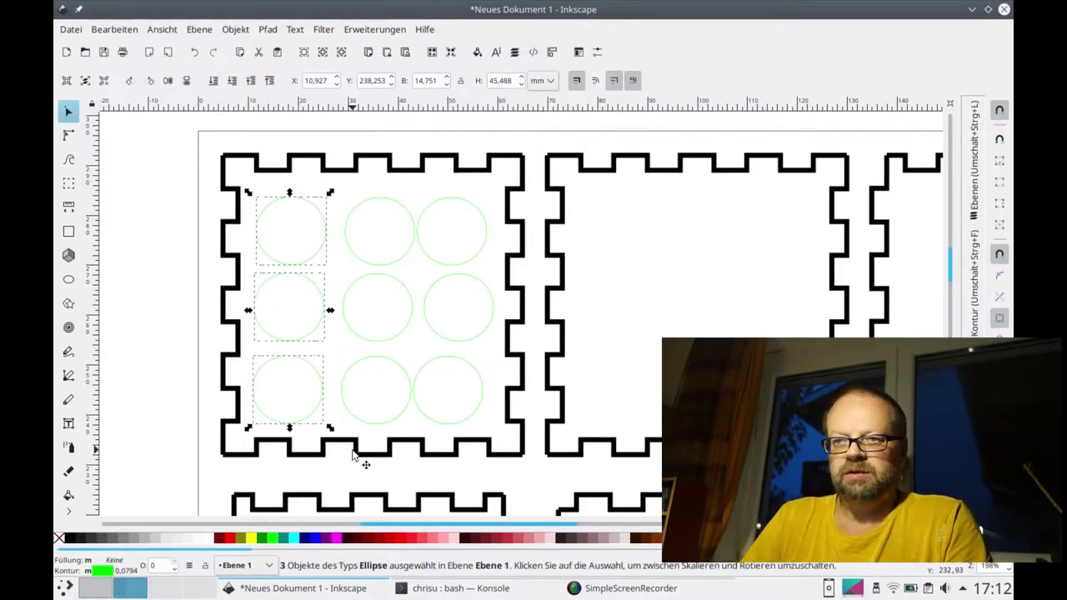
{"action": "mouse_move", "coordinate": [418, 189]}
{"action": "left_mouse_down"}
{"action": "mouse_move", "coordinate": [467, 373]}
{"action": "mouse_move", "coordinate": [515, 450]}
{"action": "left_mouse_up"}
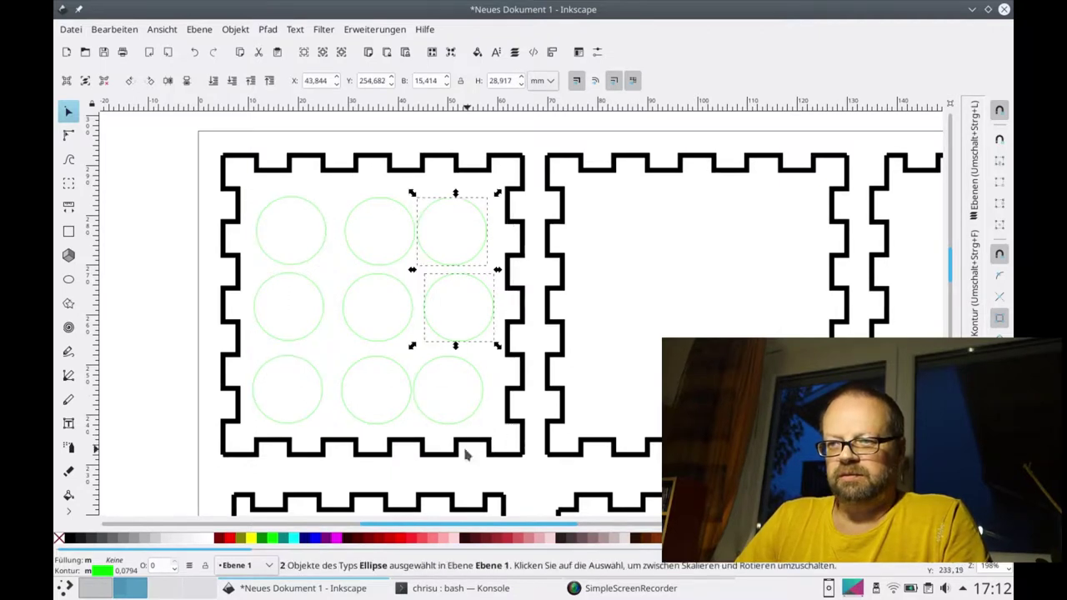
{"action": "left_click", "coordinate": [432, 423], "text": "shift"}
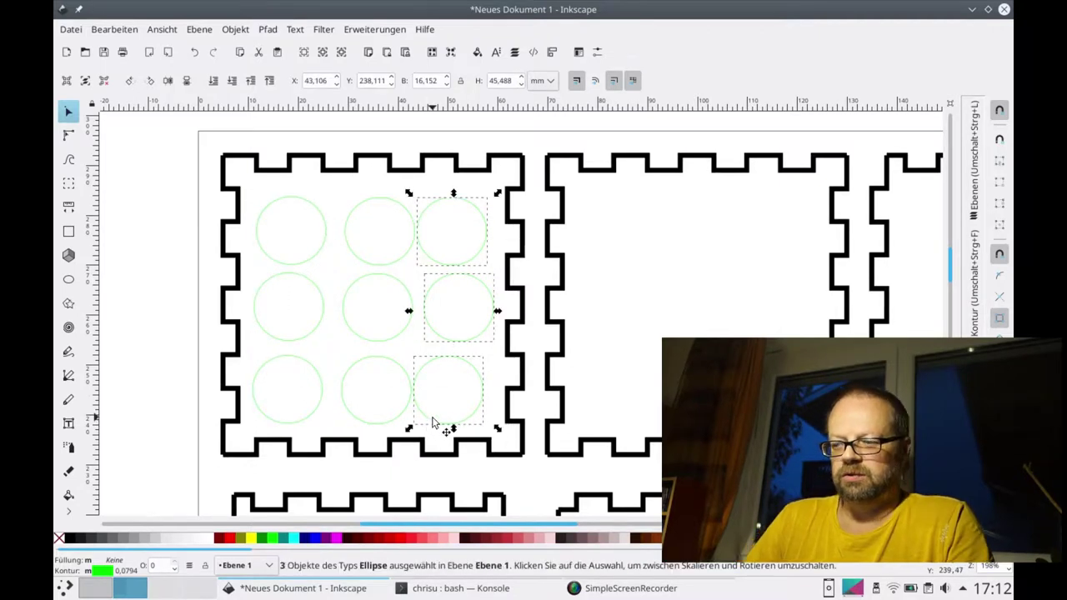
{"action": "key", "text": "Right"}
{"action": "key", "text": "Right"}
{"action": "key", "text": "Right"}
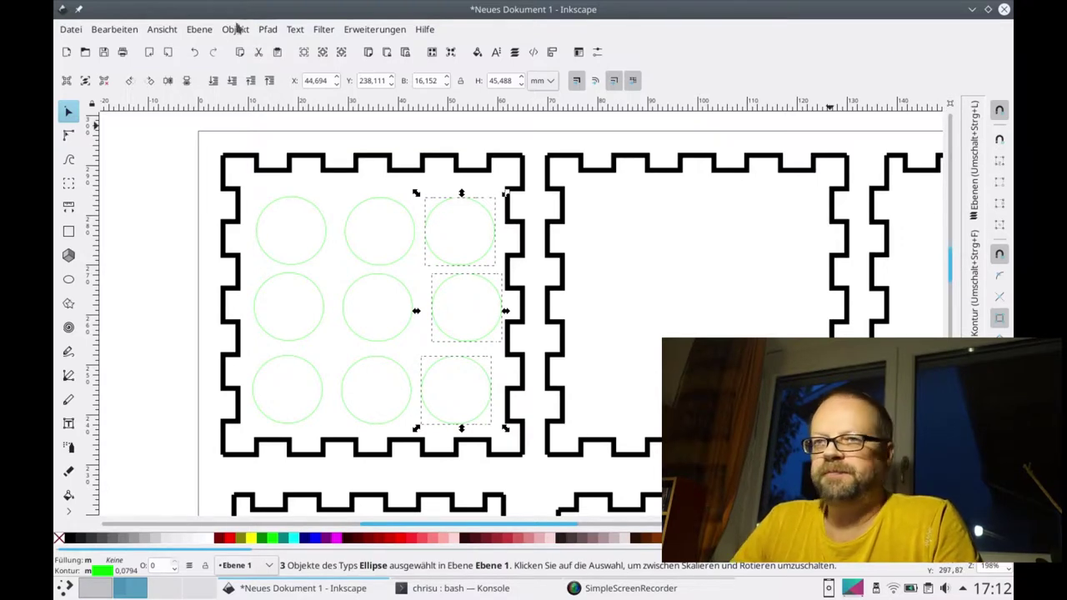
Centre each of the three circle columns on its own vertical axis using Align and Distribute.
{"action": "left_click", "coordinate": [234, 31]}
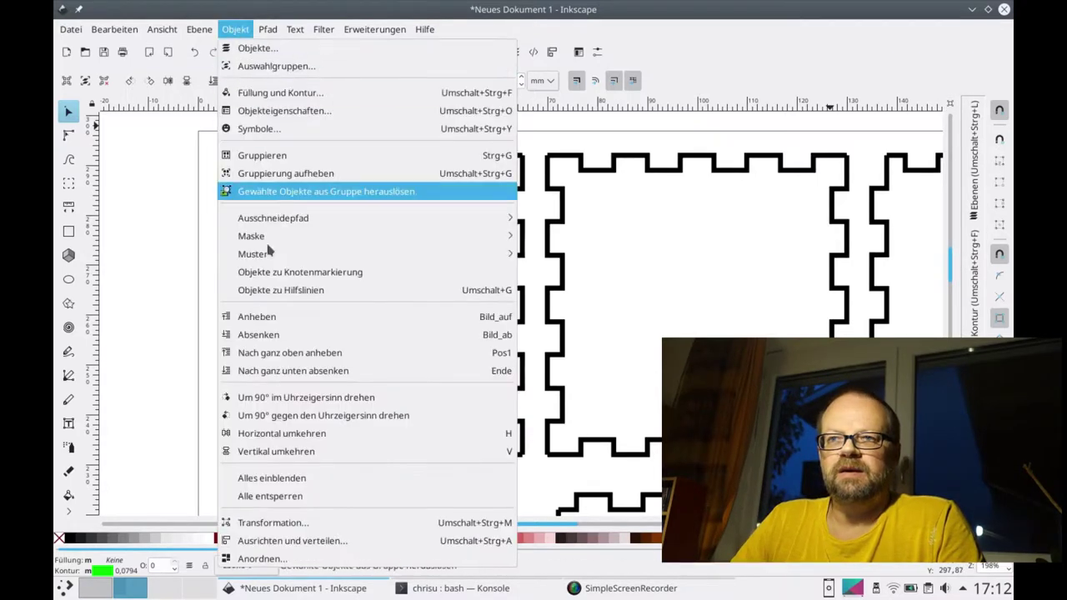
{"action": "key", "text": "ctrl+shift+a"}
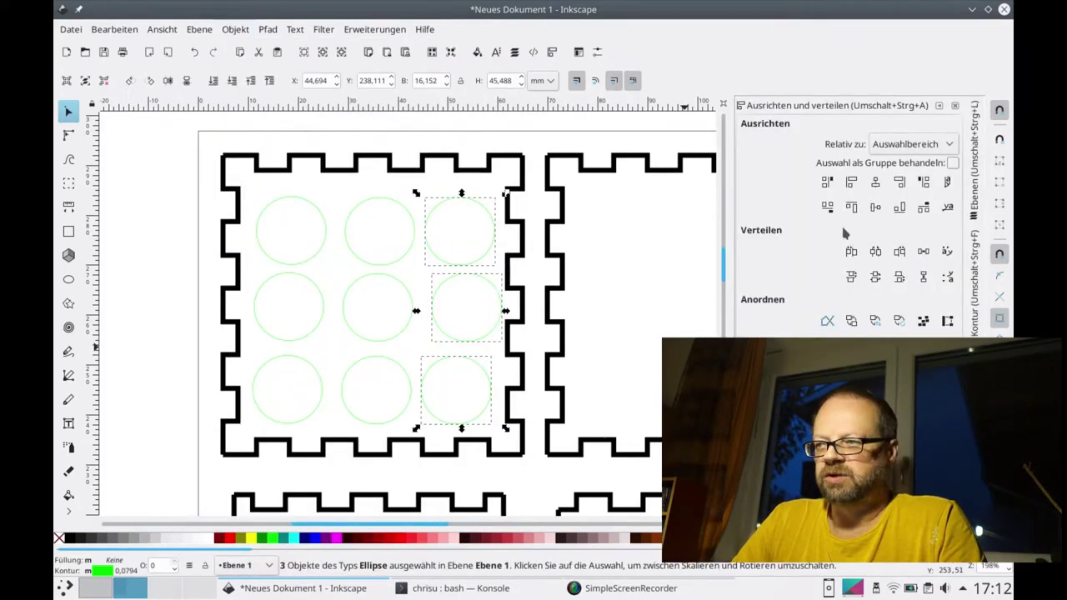
{"action": "left_click", "coordinate": [876, 184]}
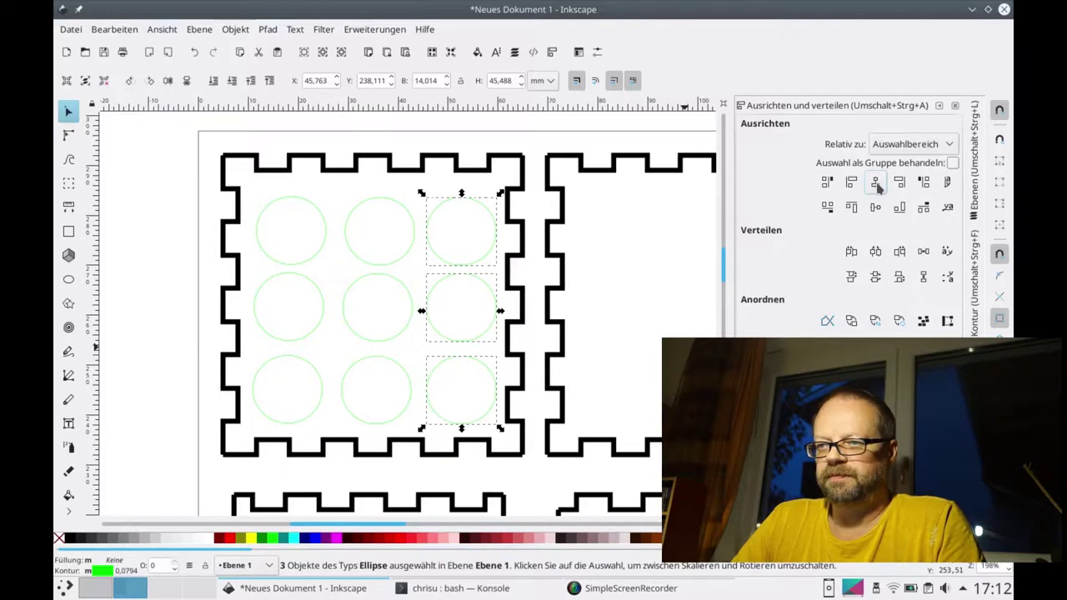
{"action": "left_click_drag", "start_coordinate": [337, 194], "coordinate": [422, 449]}
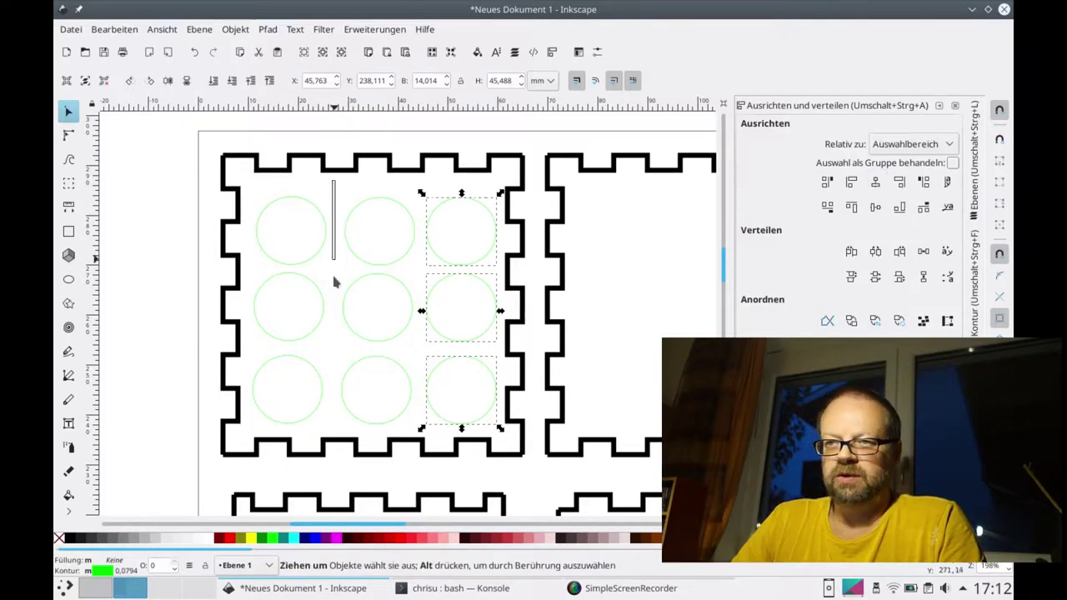
{"action": "left_click", "coordinate": [880, 191]}
{"action": "left_click_drag", "start_coordinate": [246, 190], "coordinate": [371, 463]}
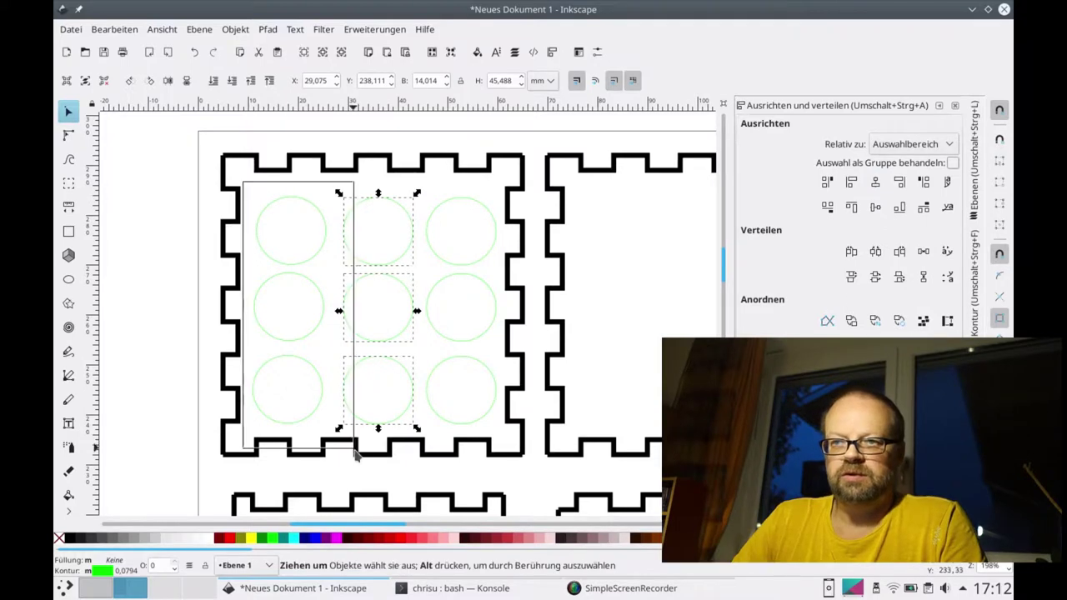
{"action": "left_click", "coordinate": [876, 188]}
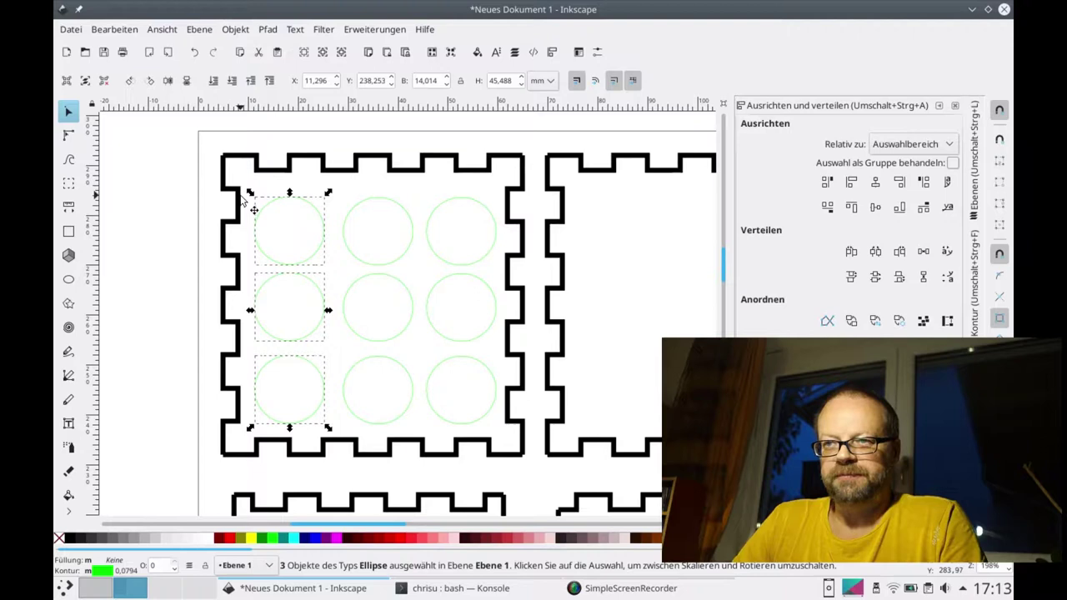
Line up the top, middle and bottom rows of circles on horizontal axes.
{"action": "left_click_drag", "start_coordinate": [246, 187], "coordinate": [515, 286]}
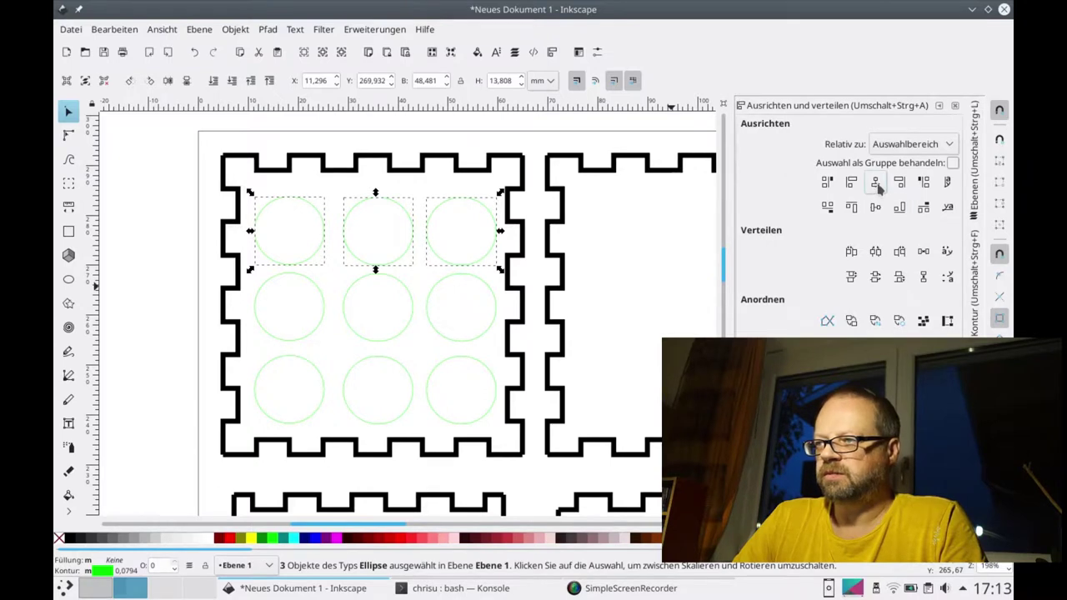
{"action": "left_click", "coordinate": [873, 213]}
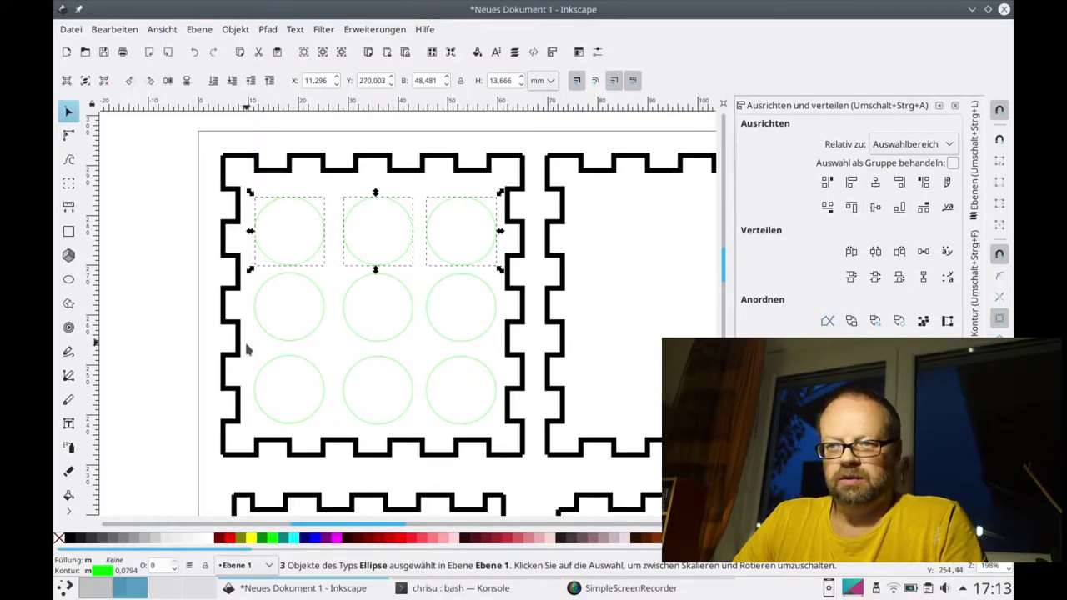
{"action": "left_click_drag", "start_coordinate": [247, 350], "coordinate": [524, 342]}
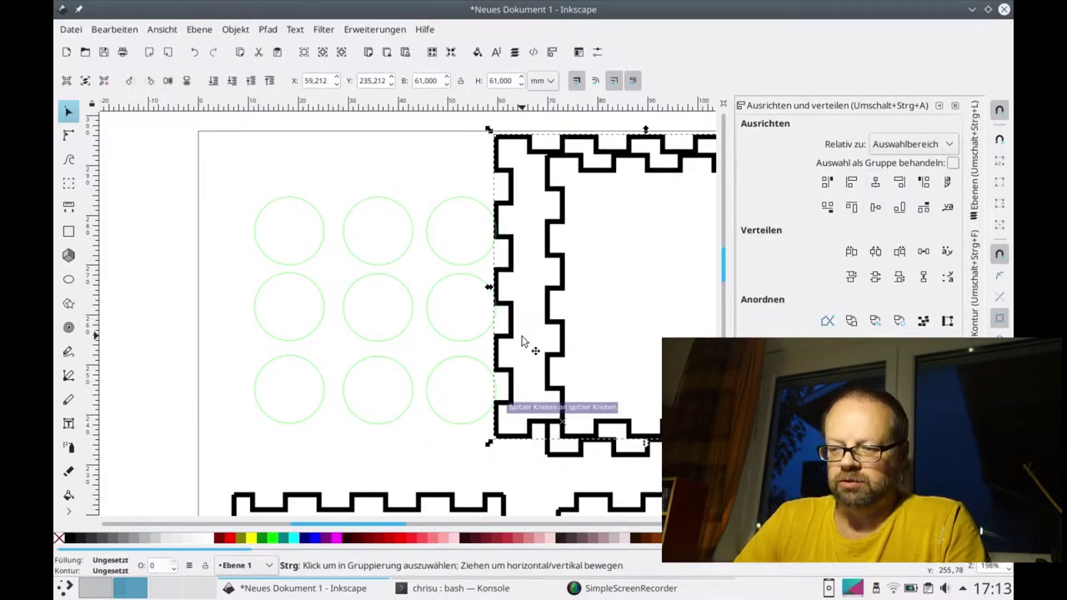
{"action": "key", "text": "Escape"}
{"action": "mouse_move", "coordinate": [249, 272]}
{"action": "left_mouse_down"}
{"action": "mouse_move", "coordinate": [268, 292]}
{"action": "mouse_move", "coordinate": [517, 354]}
{"action": "left_mouse_up"}
{"action": "left_click", "coordinate": [876, 207]}
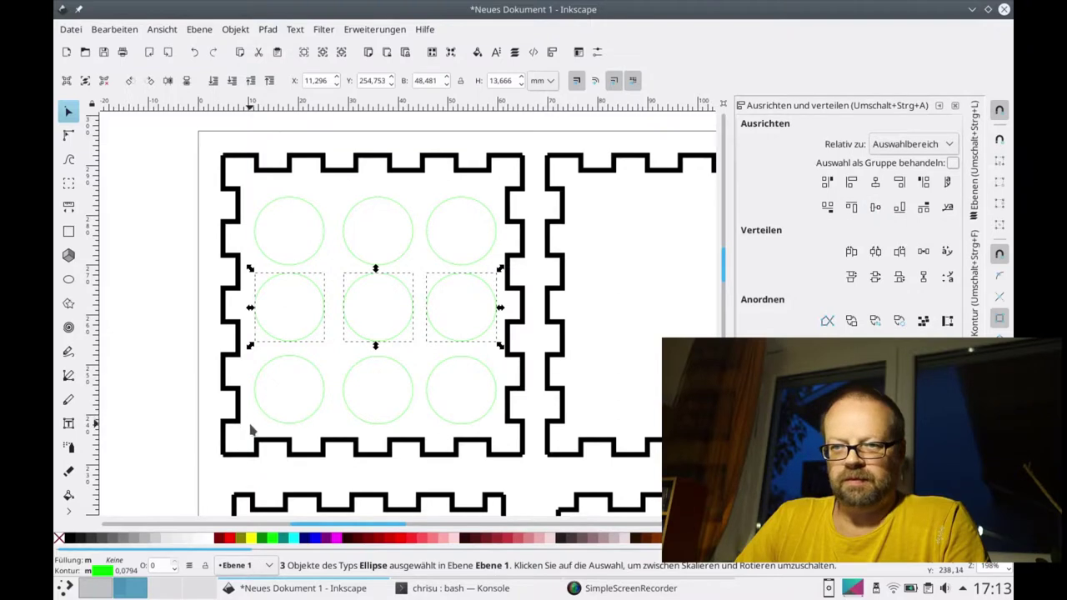
{"action": "left_click_drag", "start_coordinate": [252, 429], "coordinate": [510, 352]}
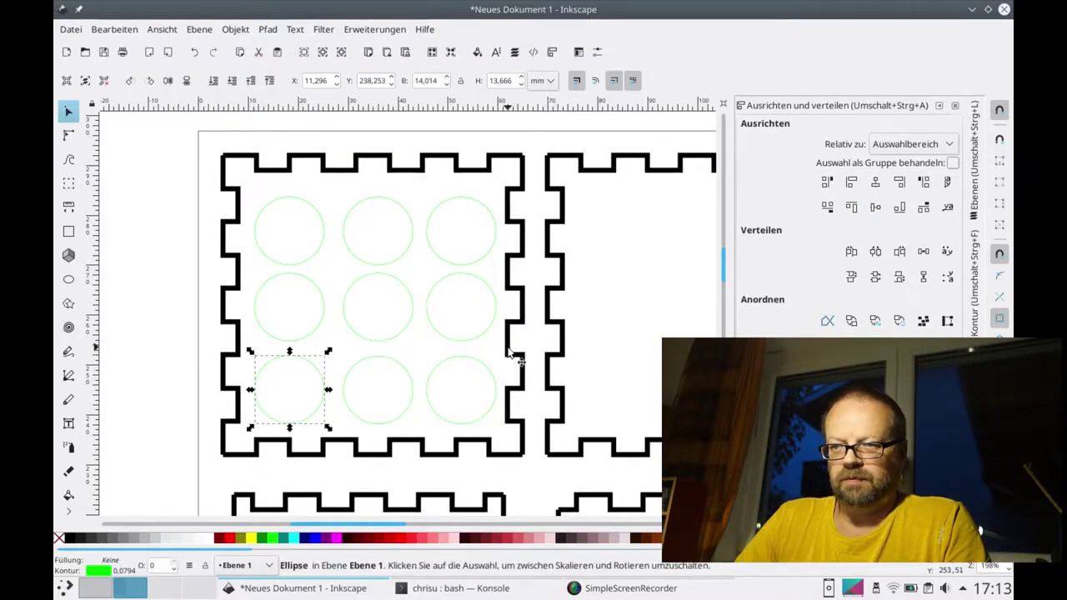
{"action": "left_click", "coordinate": [392, 367], "text": "shift"}
{"action": "left_click", "coordinate": [447, 367], "text": "shift"}
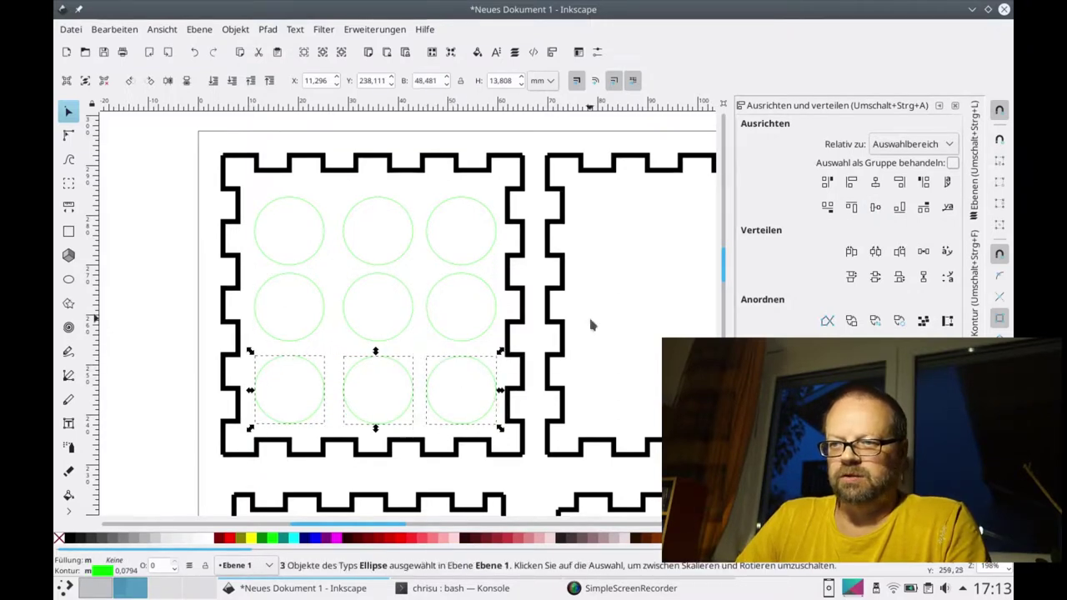
{"action": "left_click", "coordinate": [877, 208]}
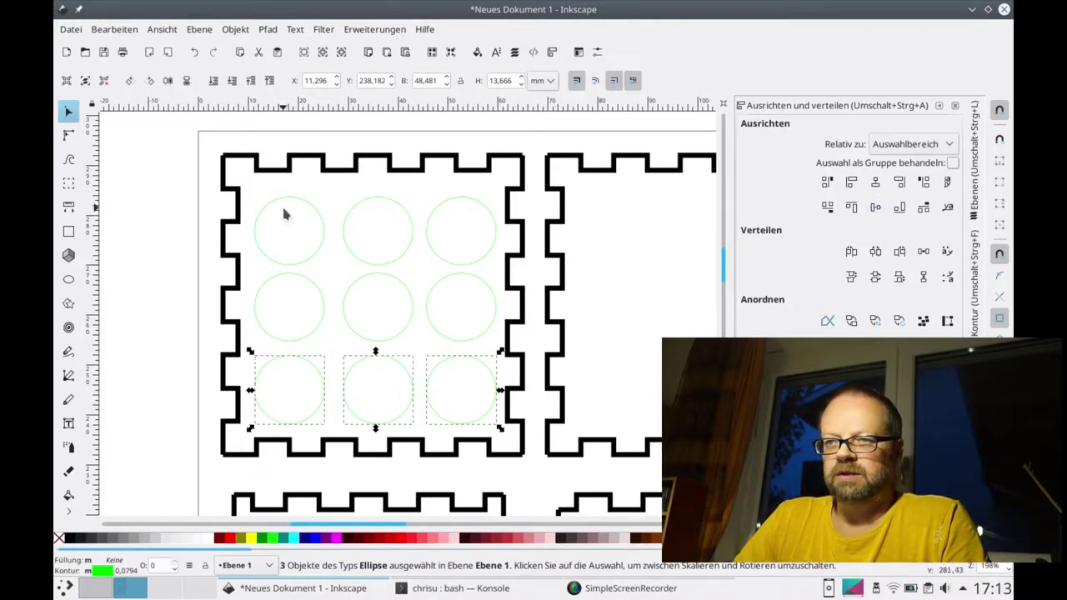
Distribute the nine circles evenly across the width, then select the top row.
{"action": "left_click_drag", "start_coordinate": [247, 185], "coordinate": [517, 448]}
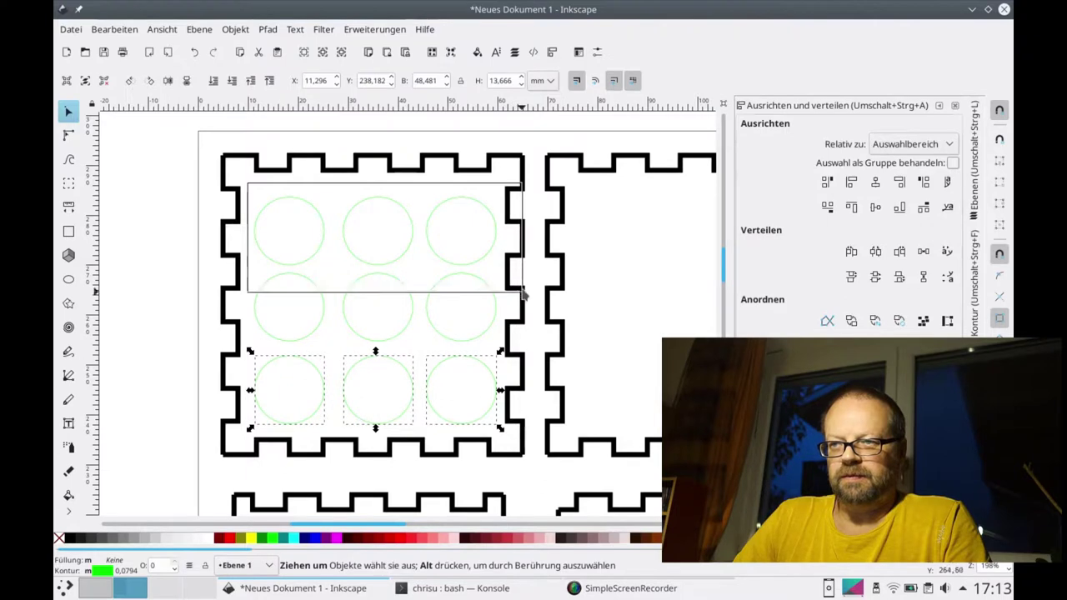
{"action": "left_click_drag", "start_coordinate": [515, 444], "coordinate": [517, 446]}
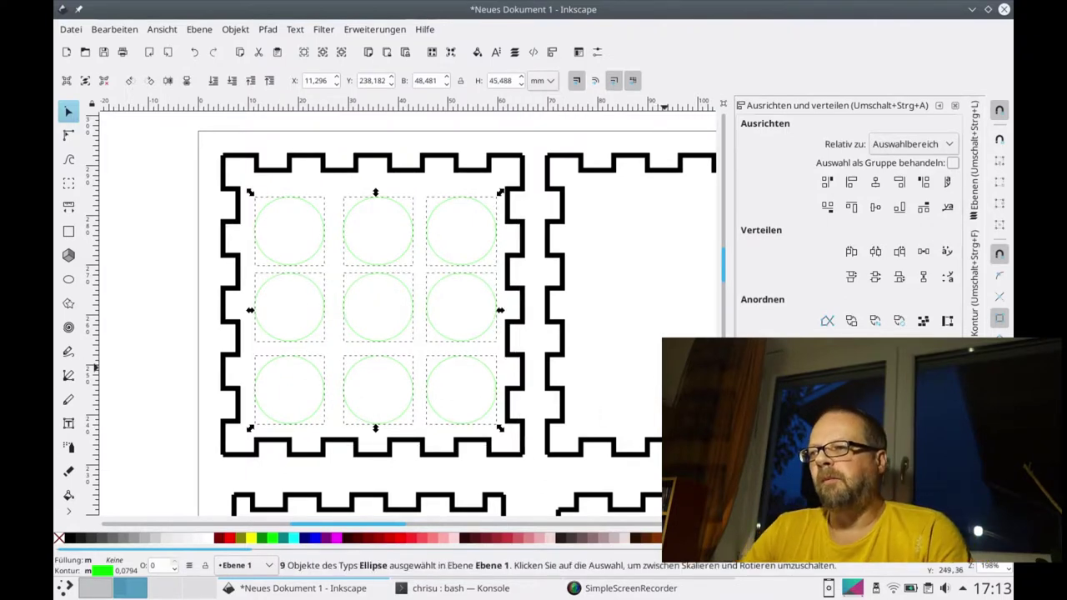
{"action": "left_click", "coordinate": [876, 252]}
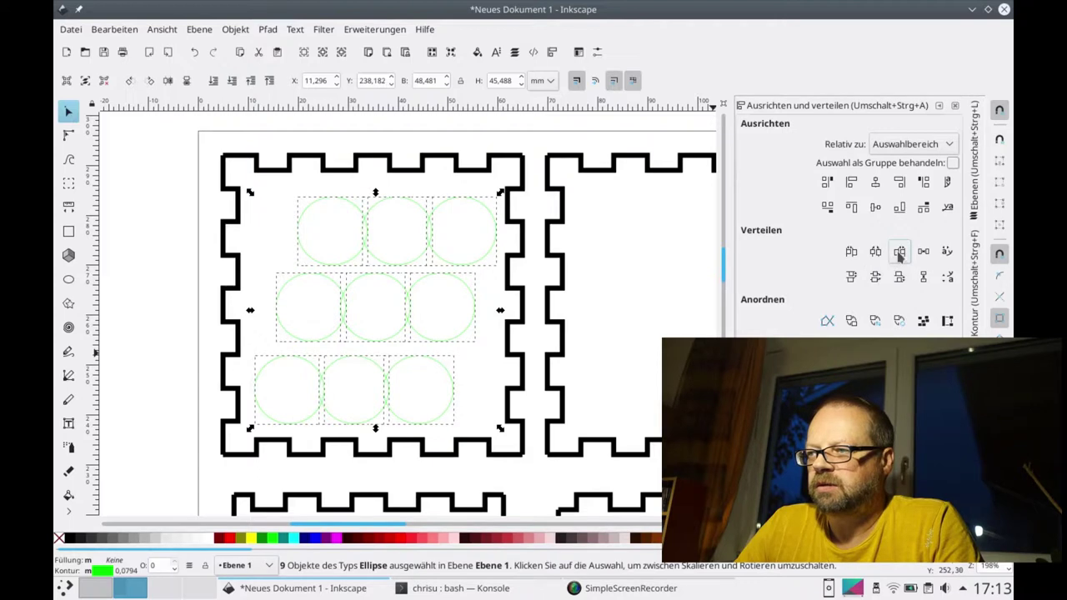
{"action": "left_click", "coordinate": [898, 253]}
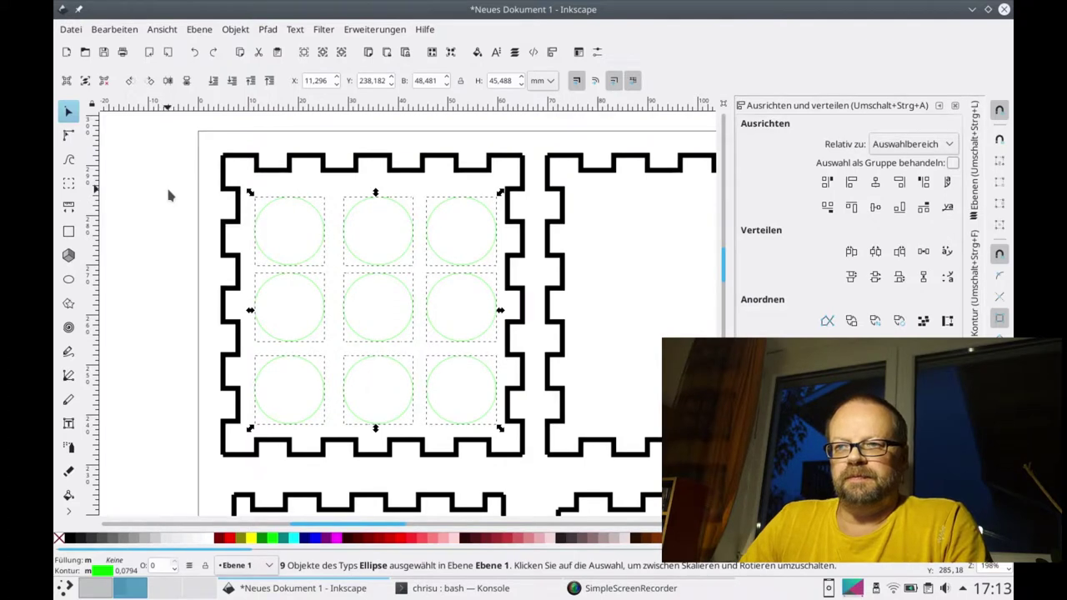
{"action": "left_click", "coordinate": [248, 193]}
{"action": "left_click_drag", "start_coordinate": [248, 190], "coordinate": [510, 282]}
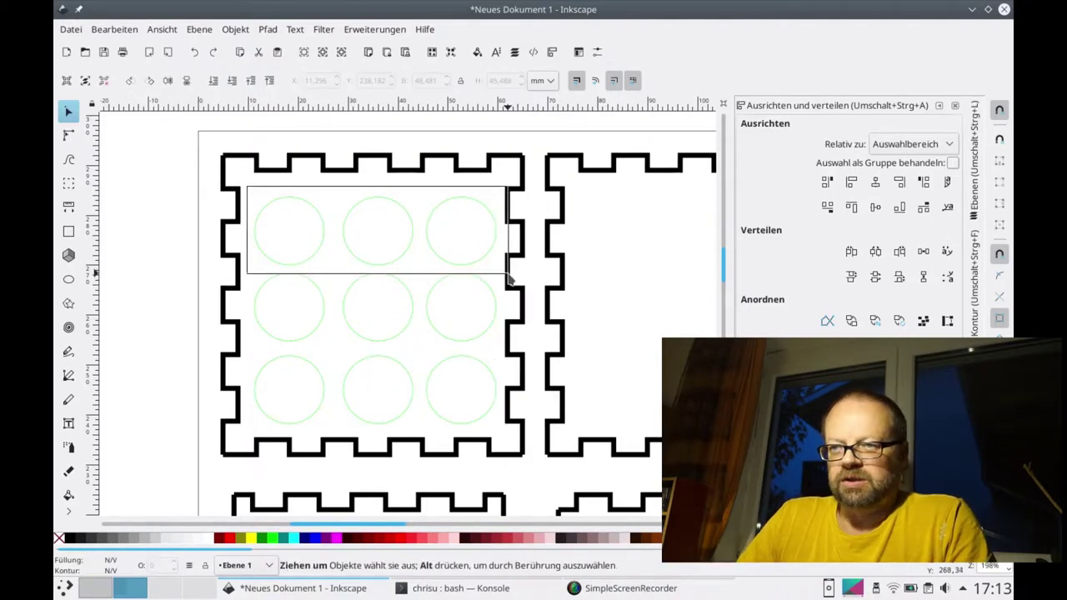
Group each circle row and distribute the three rows evenly top to bottom.
{"action": "key", "text": "ctrl+g"}
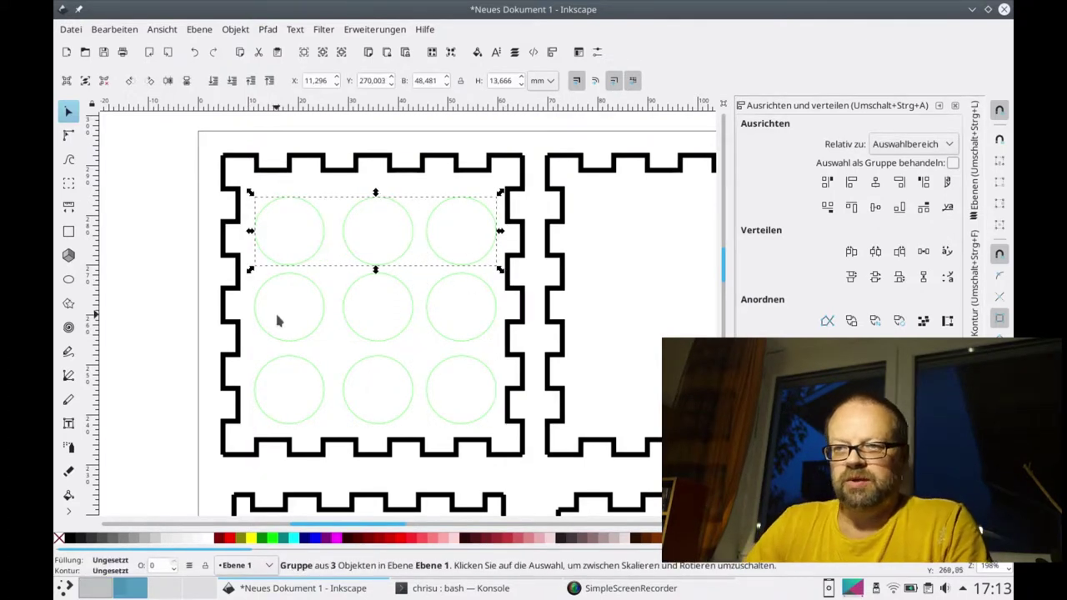
{"action": "mouse_move", "coordinate": [249, 348]}
{"action": "left_mouse_down"}
{"action": "mouse_move", "coordinate": [290, 354]}
{"action": "mouse_move", "coordinate": [512, 265]}
{"action": "left_mouse_up"}
{"action": "key", "text": "ctrl+g"}
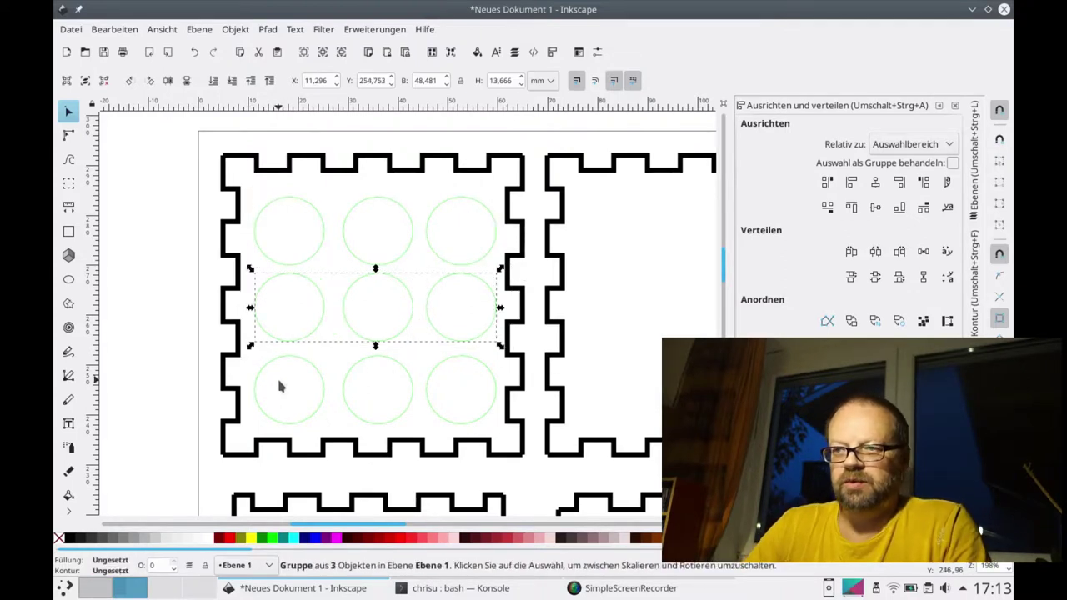
{"action": "mouse_move", "coordinate": [247, 425]}
{"action": "left_mouse_down"}
{"action": "mouse_move", "coordinate": [392, 433]}
{"action": "mouse_move", "coordinate": [512, 349]}
{"action": "left_mouse_up"}
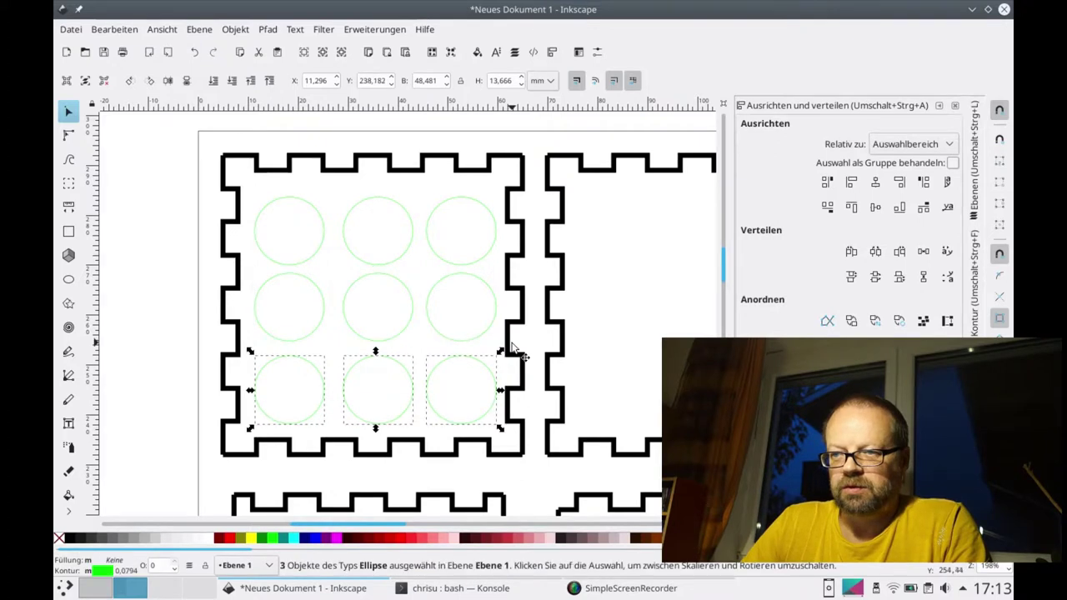
{"action": "key", "text": "ctrl+g"}
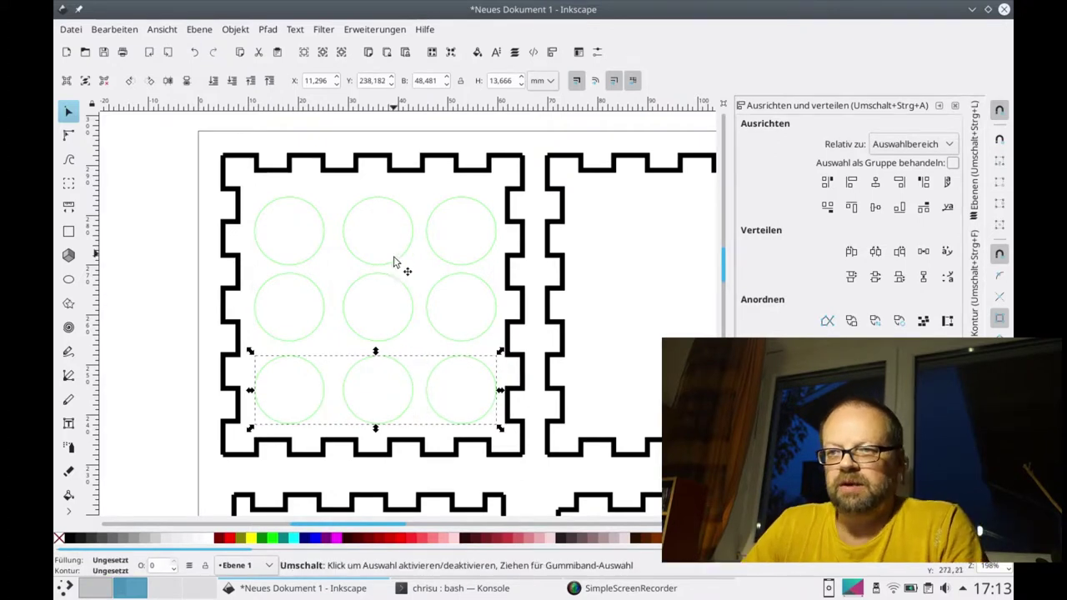
{"action": "left_click", "coordinate": [388, 284], "text": "shift"}
{"action": "left_click", "coordinate": [393, 205], "text": "shift"}
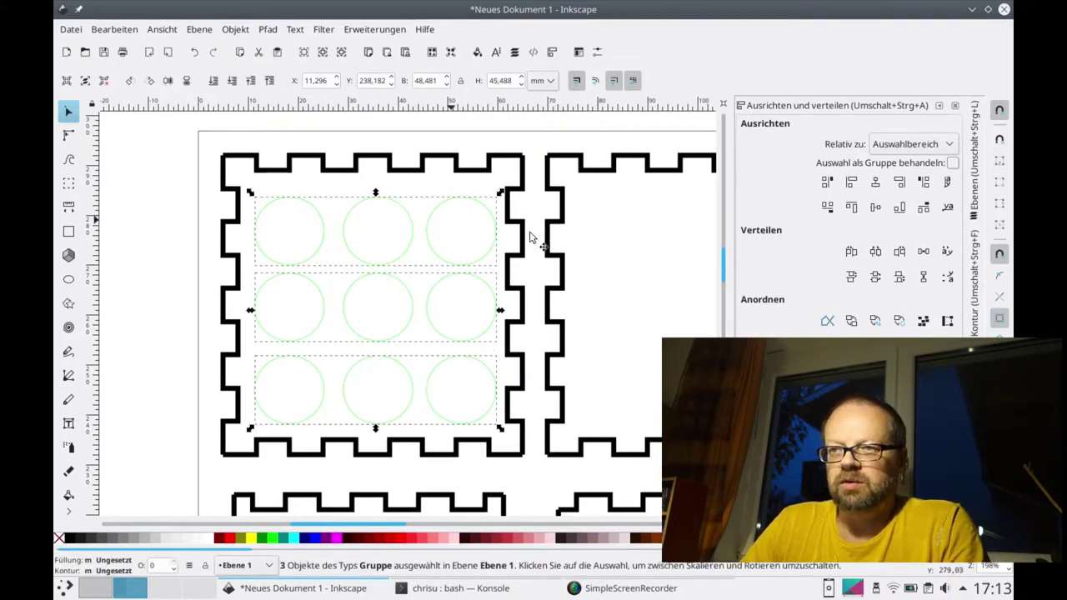
{"action": "left_click", "coordinate": [877, 282]}
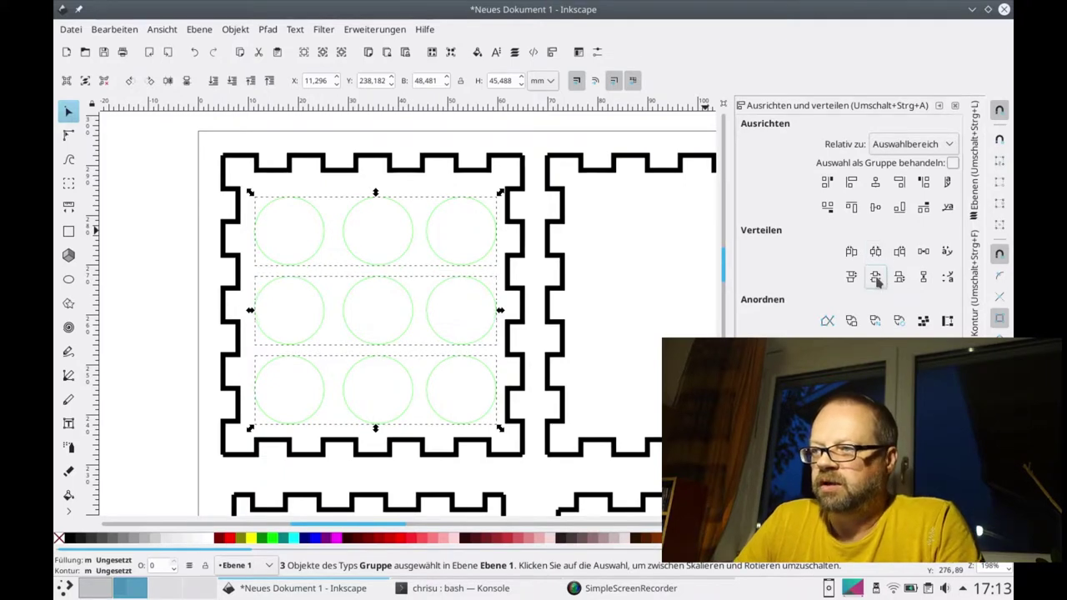
Ungroup the three rows back into nine separate circles.
{"action": "left_click", "coordinate": [138, 193]}
{"action": "left_click_drag", "start_coordinate": [245, 181], "coordinate": [536, 452]}
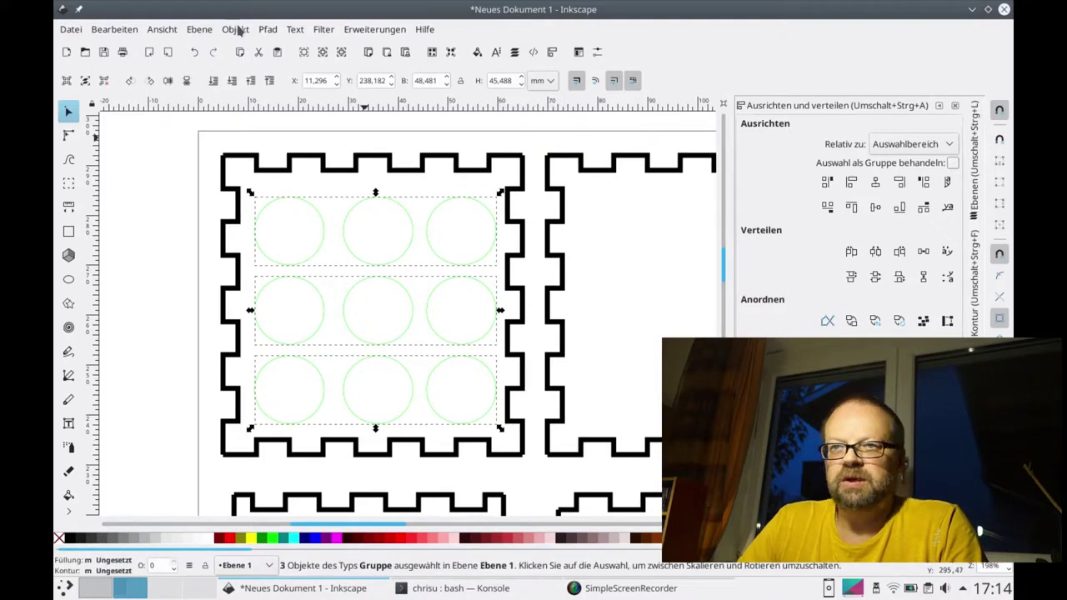
{"action": "left_click", "coordinate": [237, 29]}
{"action": "left_click", "coordinate": [275, 173]}
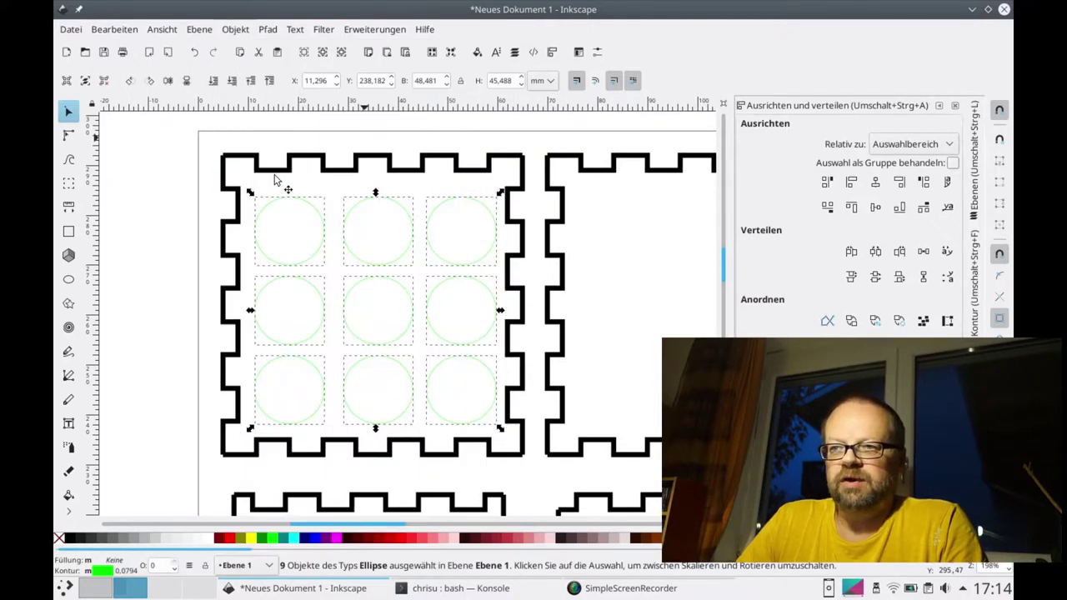
{"action": "left_click", "coordinate": [193, 144]}
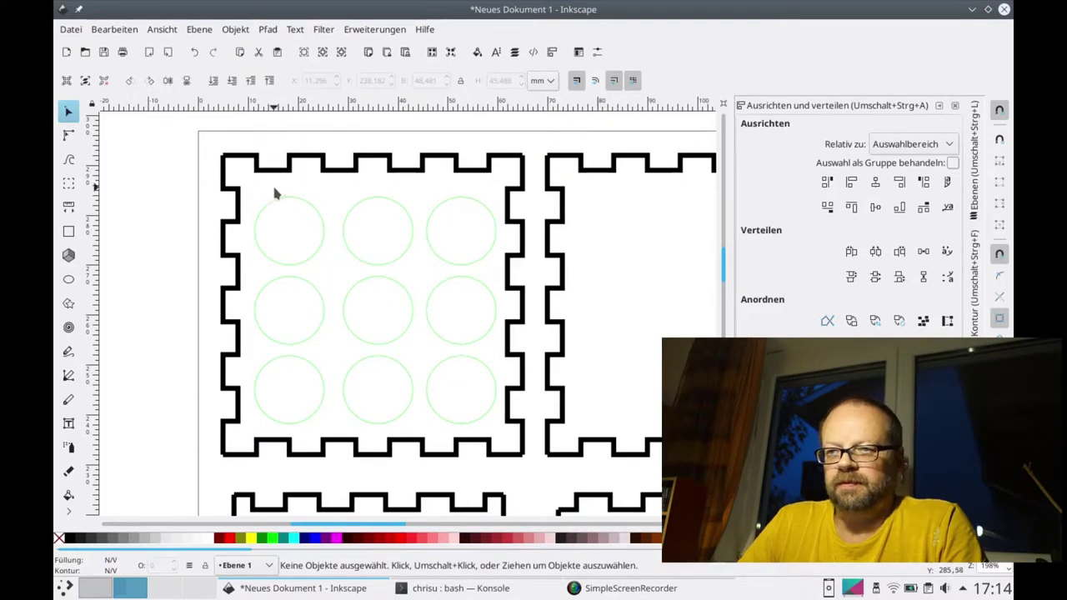
Group each circle column and space the three columns evenly side to side.
{"action": "left_click_drag", "start_coordinate": [250, 189], "coordinate": [333, 445]}
{"action": "key", "text": "ctrl+g"}
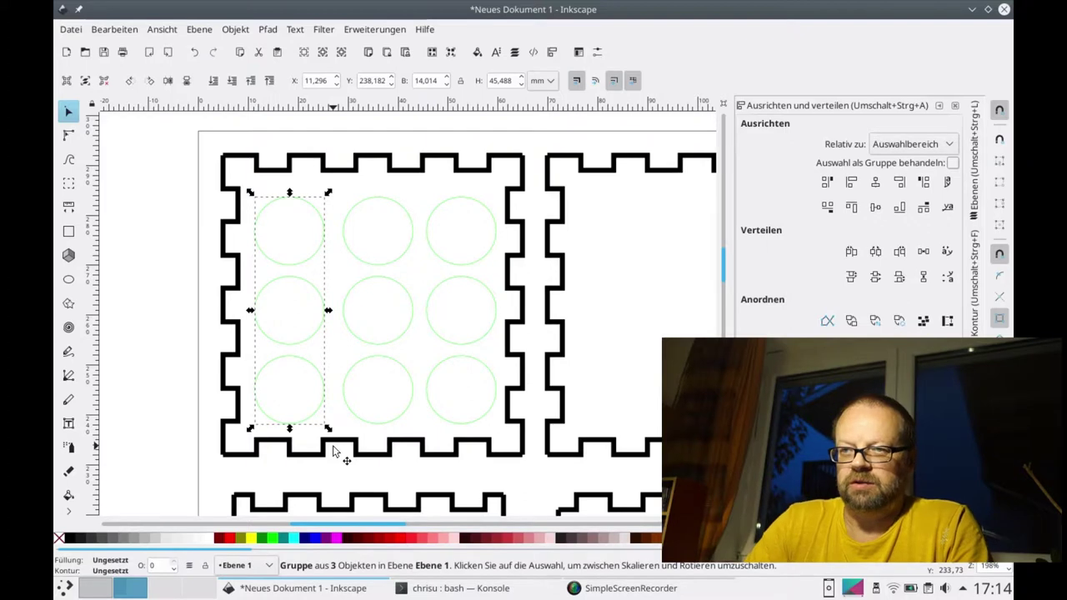
{"action": "left_click_drag", "start_coordinate": [333, 179], "coordinate": [423, 444]}
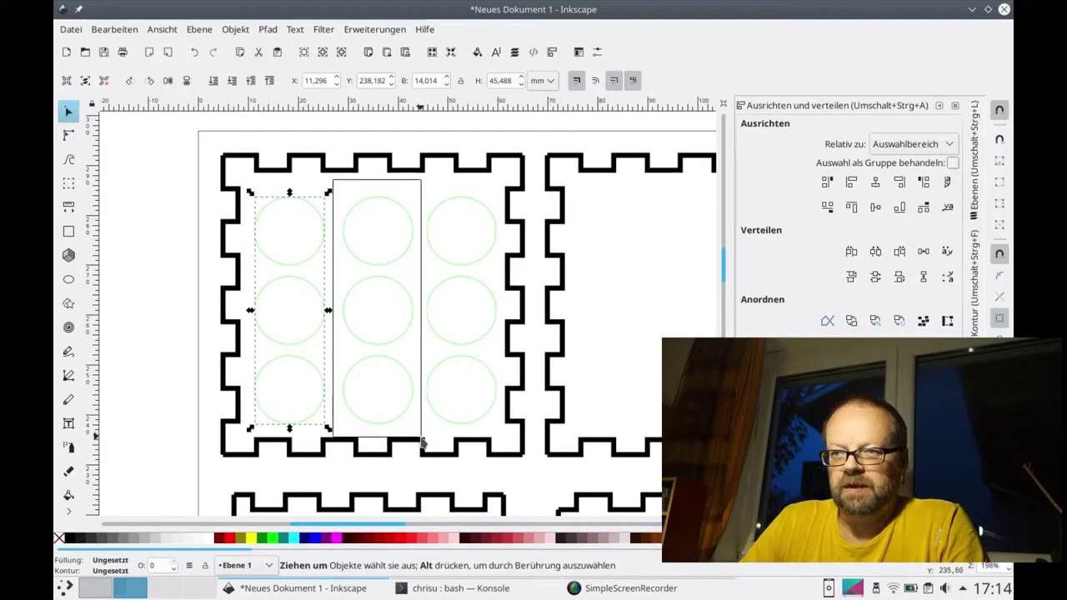
{"action": "key", "text": "ctrl+g"}
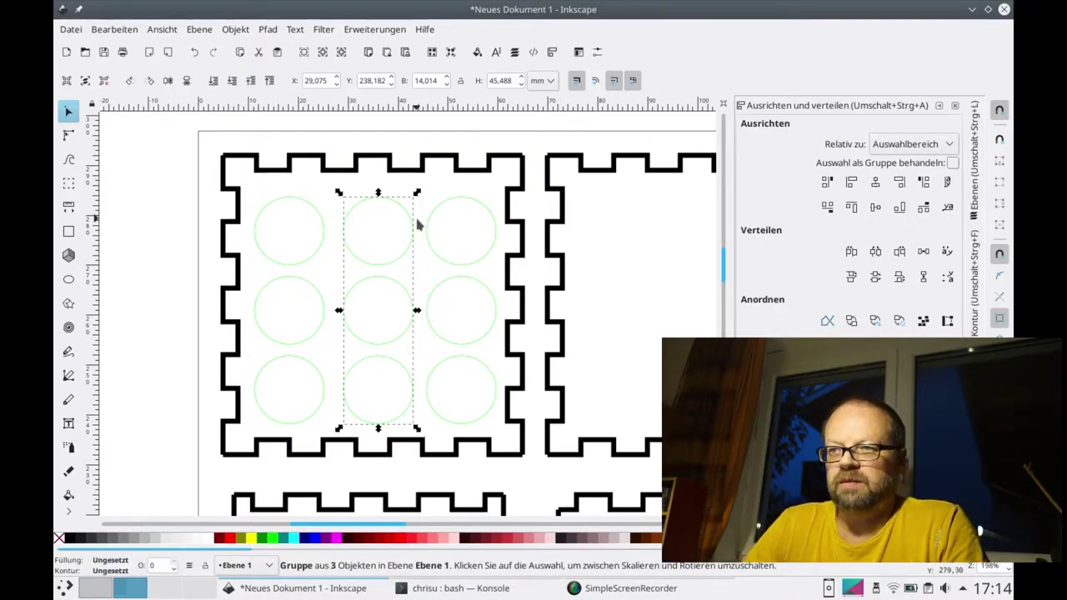
{"action": "left_click_drag", "start_coordinate": [418, 186], "coordinate": [517, 449]}
{"action": "key", "text": "ctrl+g"}
{"action": "left_click", "coordinate": [344, 231], "text": "shift"}
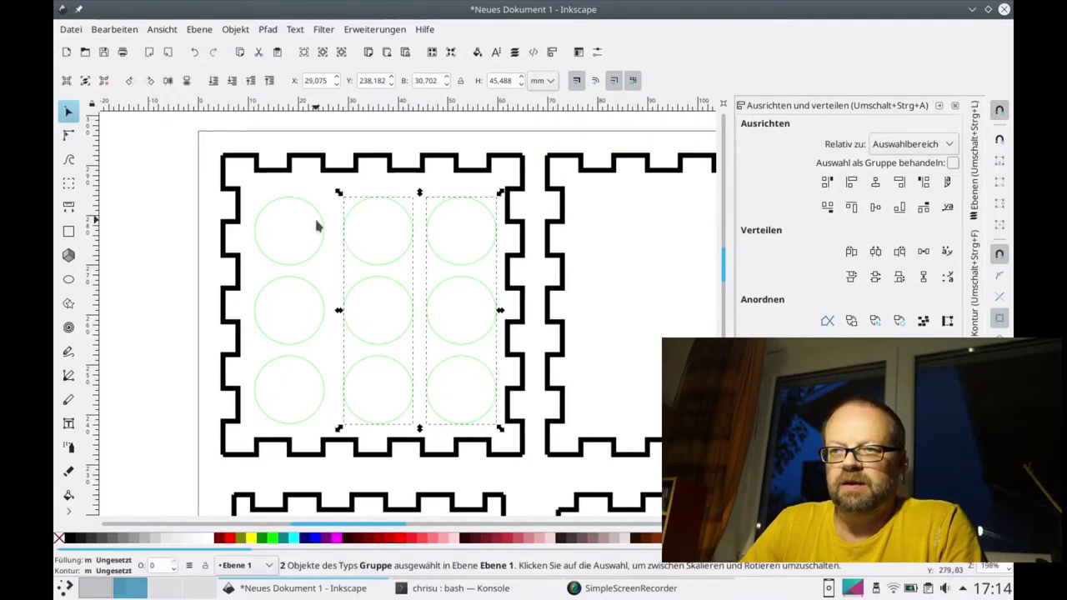
{"action": "left_click", "coordinate": [321, 215], "text": "shift"}
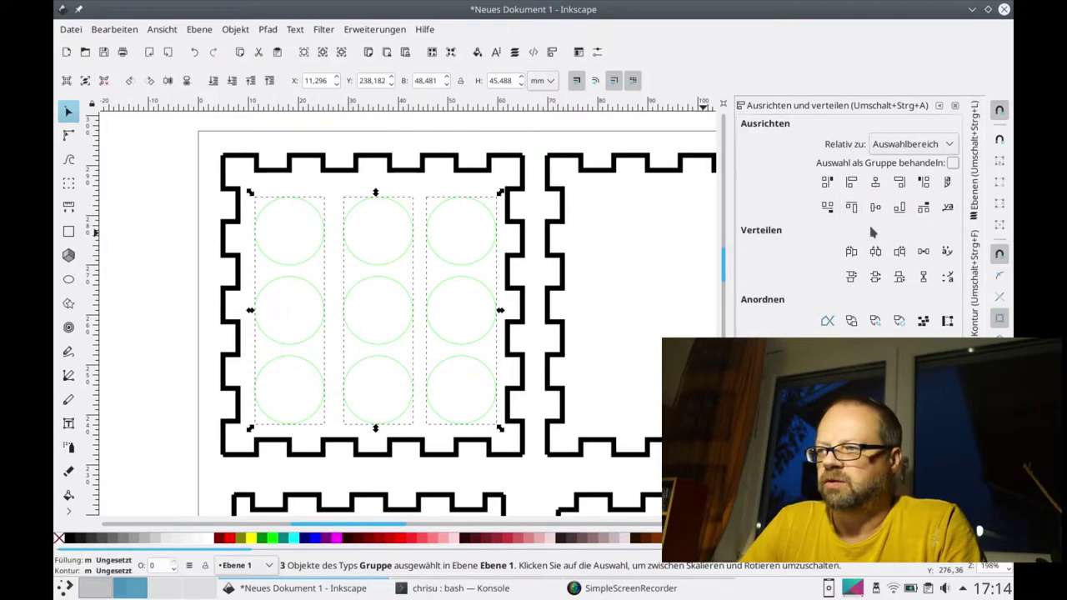
{"action": "left_click", "coordinate": [876, 252]}
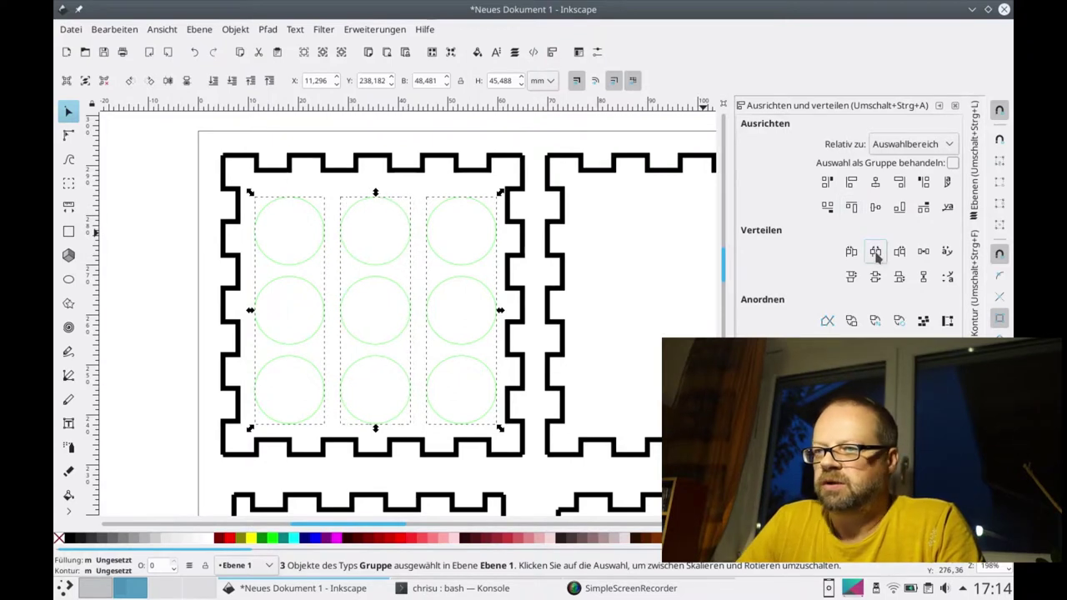
{"action": "left_click", "coordinate": [136, 256]}
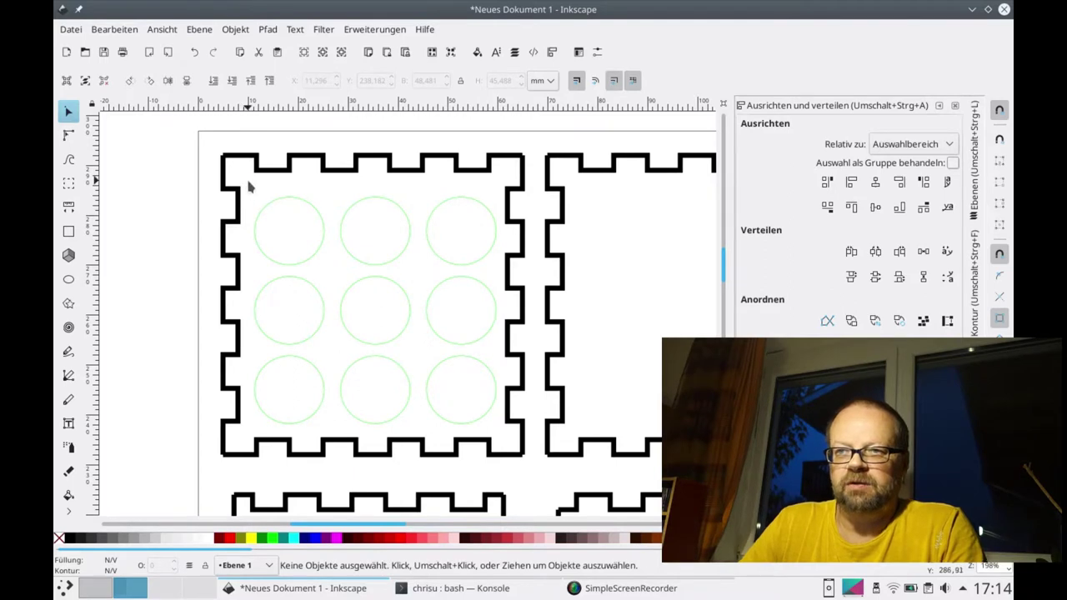
{"action": "mouse_move", "coordinate": [248, 184]}
{"action": "left_mouse_down"}
{"action": "mouse_move", "coordinate": [479, 418]}
{"action": "mouse_move", "coordinate": [516, 442]}
{"action": "left_mouse_up"}
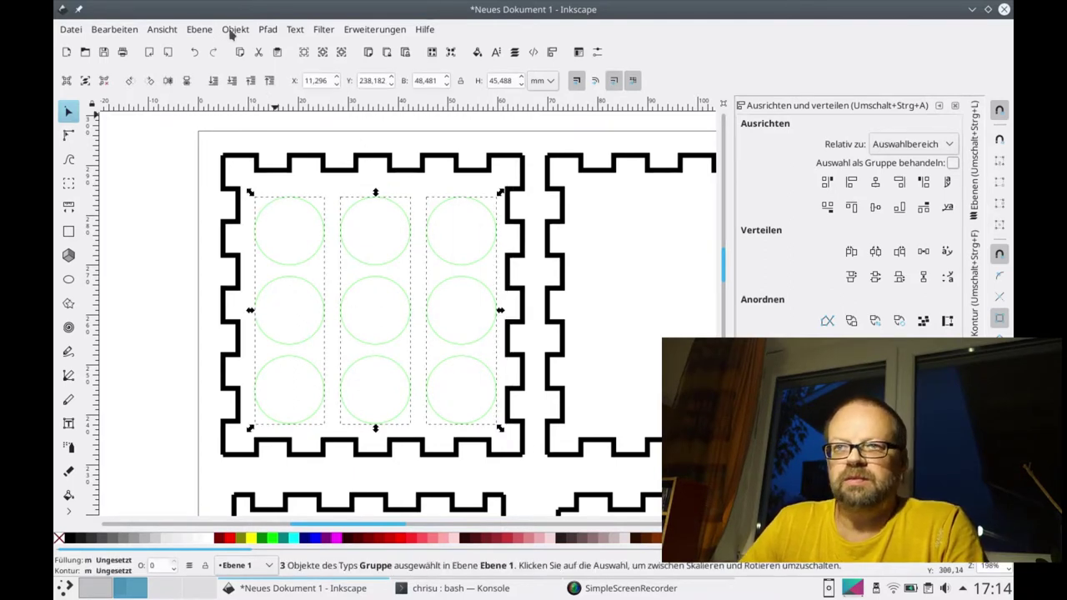
Regroup the nine circles into one group and centre it inside the first panel's frame.
{"action": "left_click", "coordinate": [237, 31]}
{"action": "left_click", "coordinate": [282, 173]}
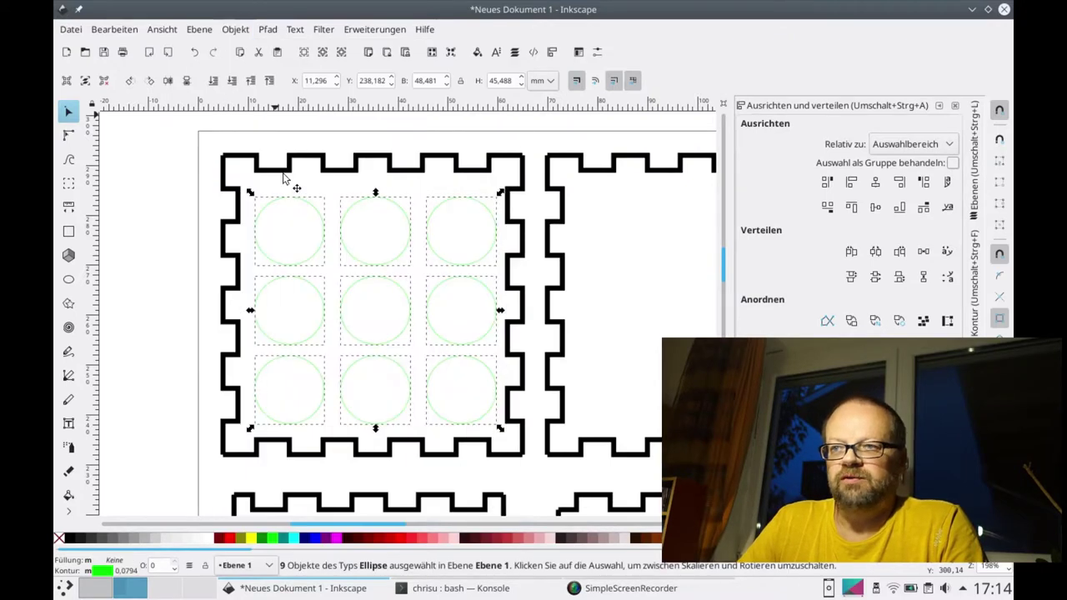
{"action": "left_click", "coordinate": [234, 32]}
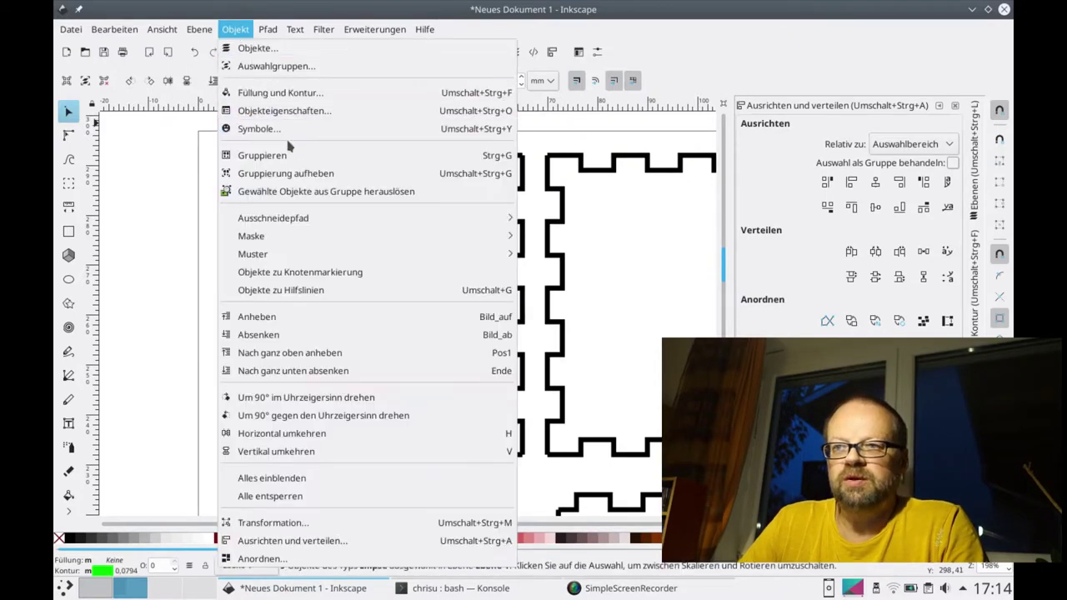
{"action": "left_click", "coordinate": [280, 157]}
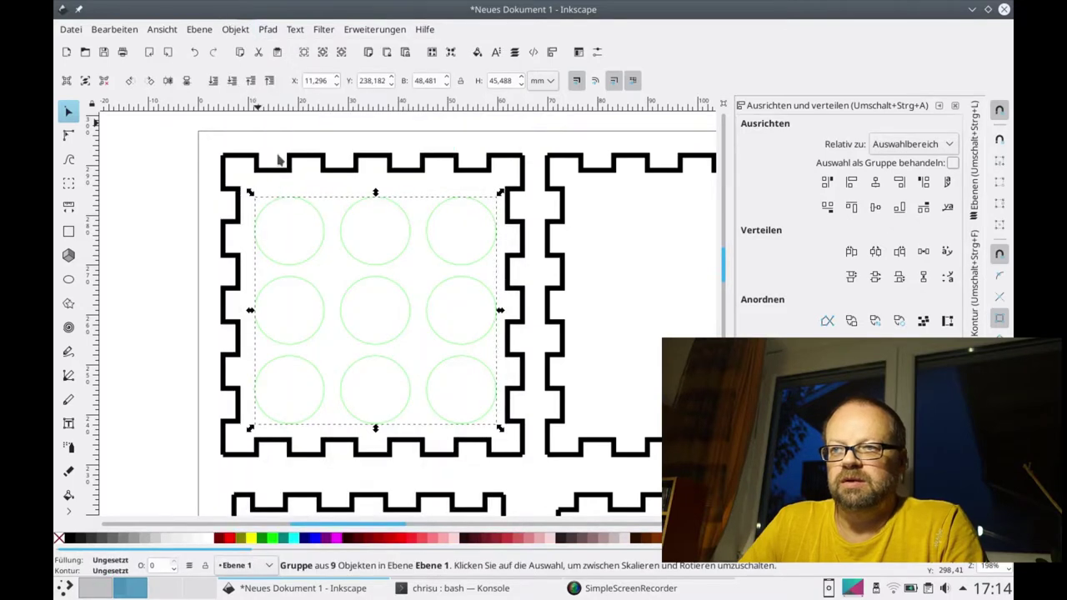
{"action": "left_click_drag", "start_coordinate": [205, 139], "coordinate": [535, 475]}
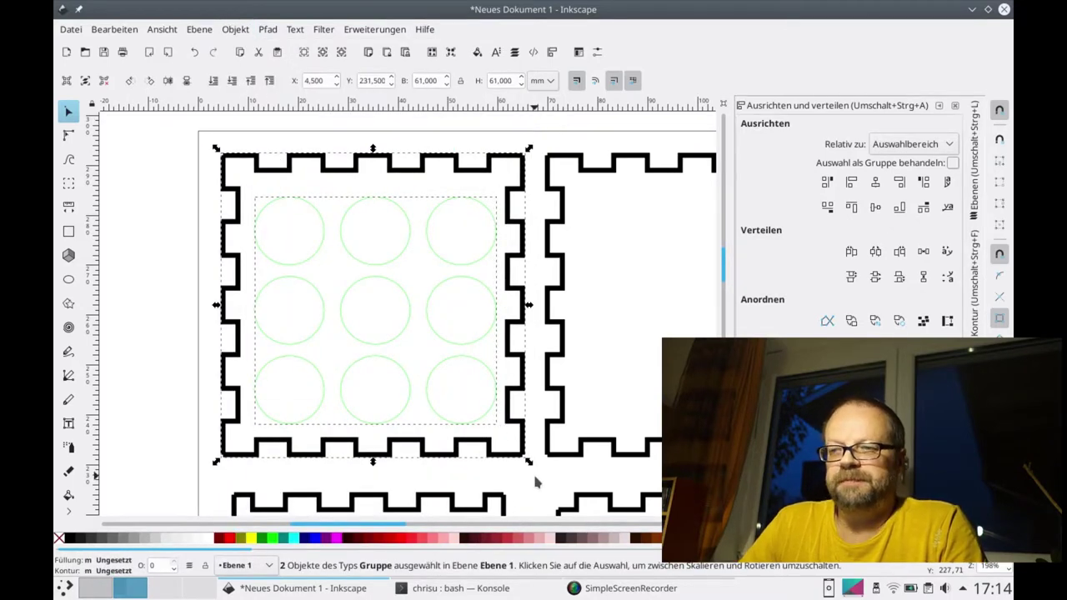
{"action": "left_click", "coordinate": [877, 185]}
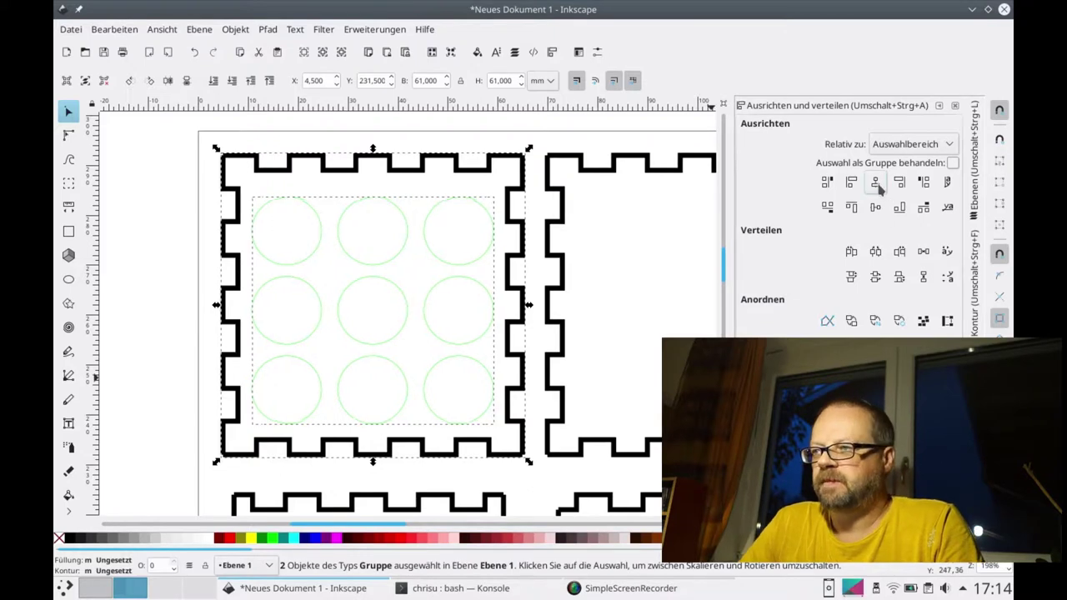
{"action": "left_click", "coordinate": [875, 207]}
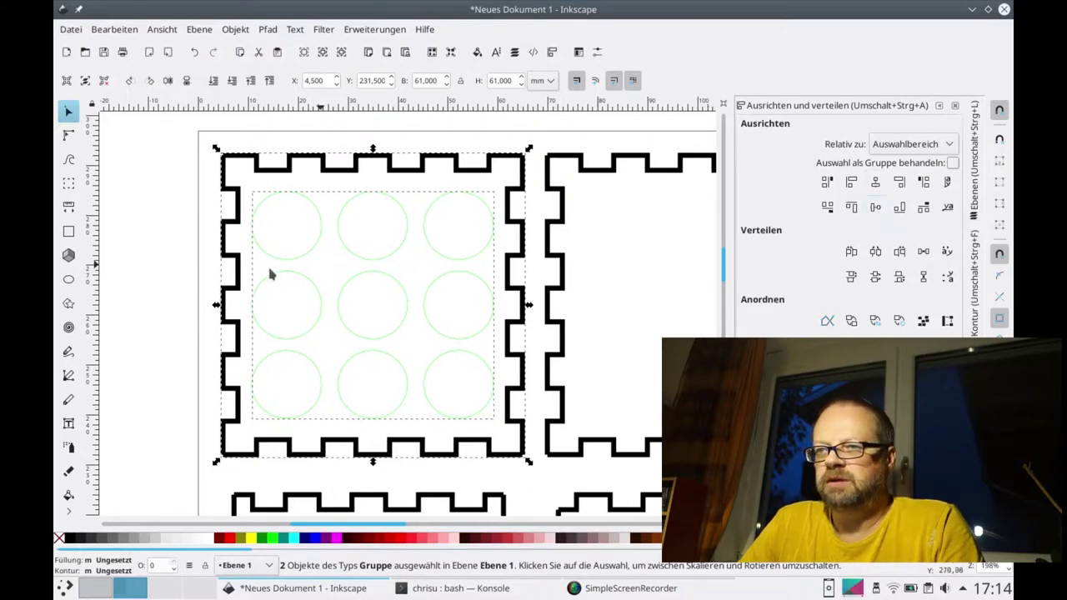
Ungroup the centred circles and paste a copy into the second panel.
{"action": "left_click", "coordinate": [157, 265]}
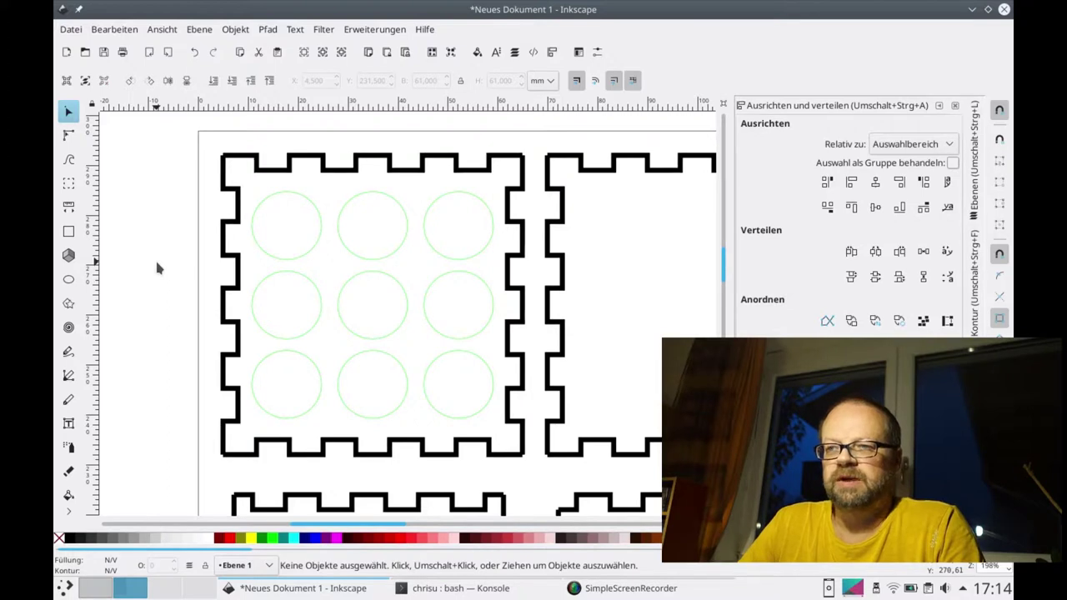
{"action": "left_click", "coordinate": [276, 193]}
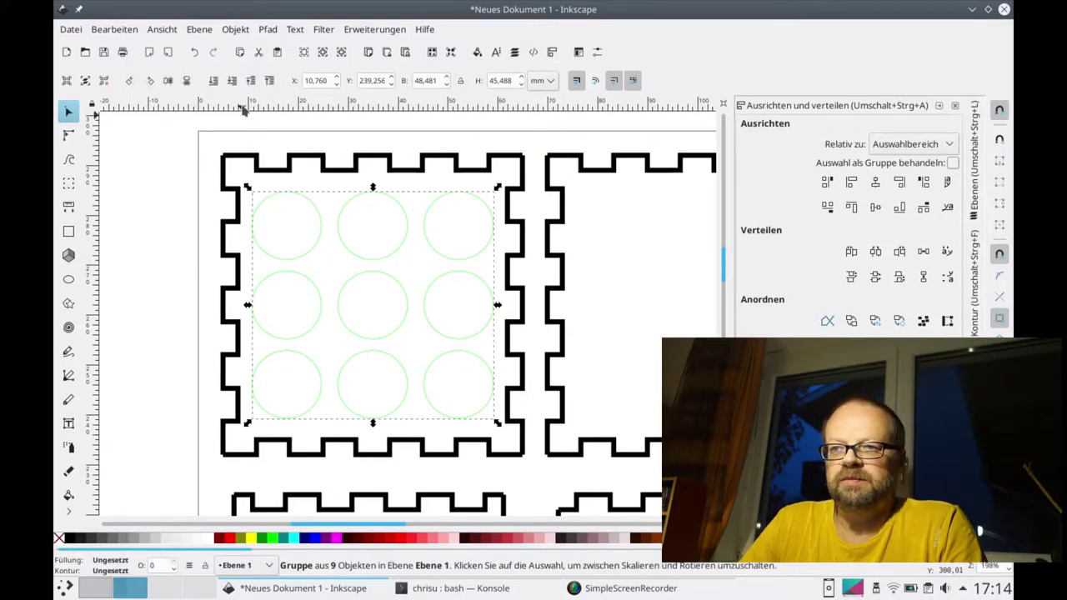
{"action": "left_click", "coordinate": [235, 29]}
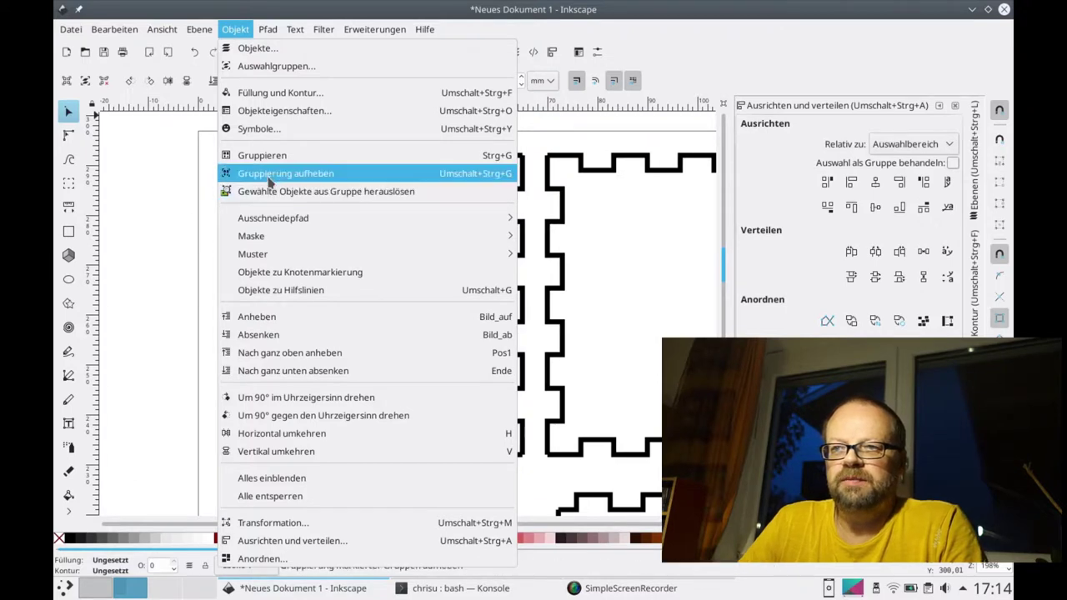
{"action": "left_click", "coordinate": [269, 173]}
{"action": "scroll", "coordinate": [405, 292], "scroll_direction": "down", "scroll_amount": 1, "text": "ctrl"}
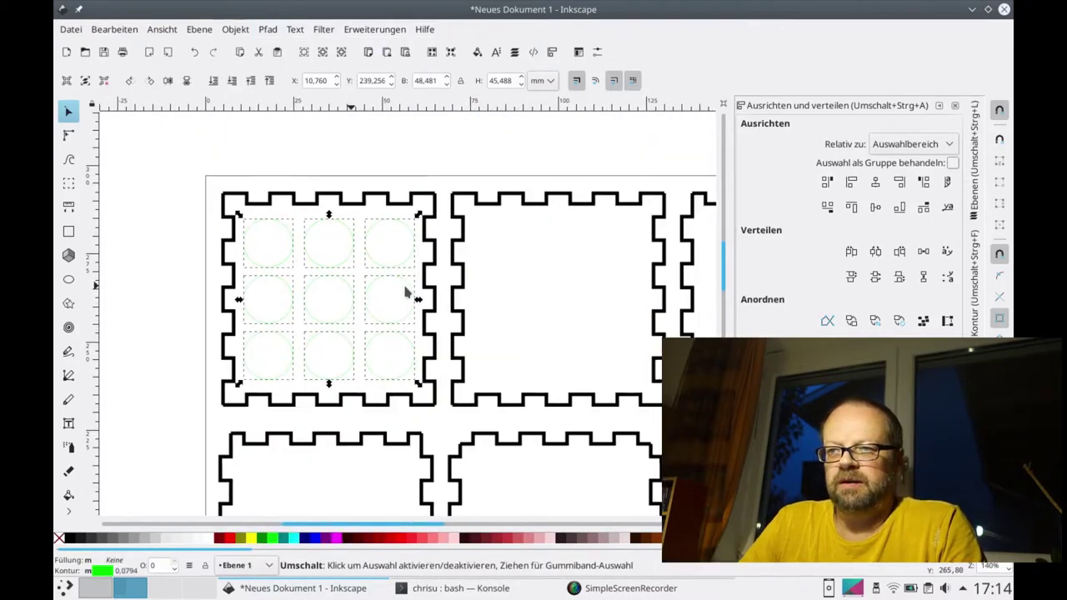
{"action": "scroll", "coordinate": [405, 292], "scroll_direction": "right", "scroll_amount": 2}
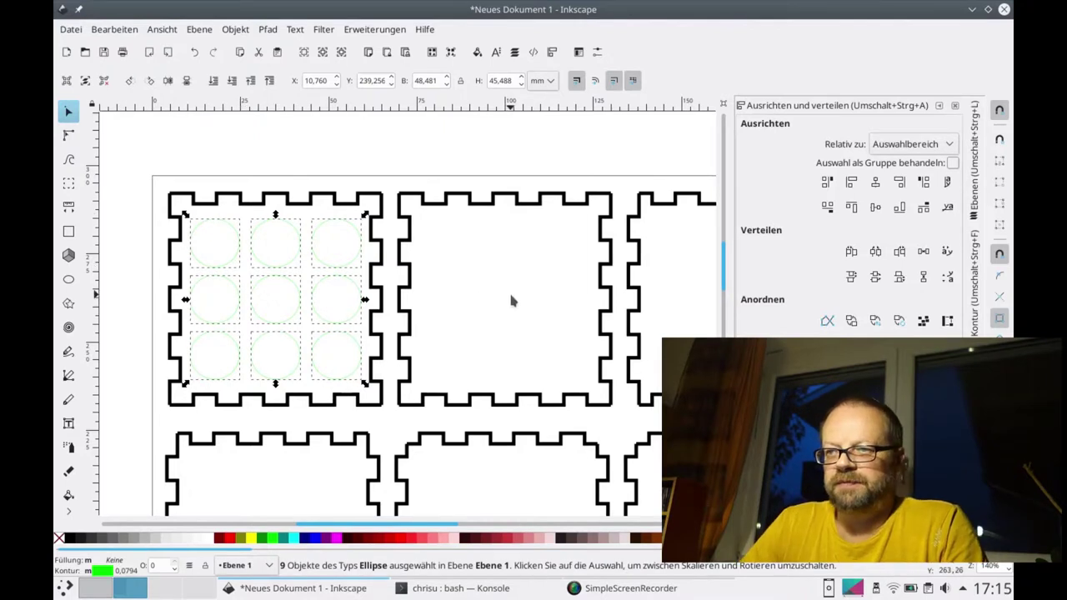
{"action": "key", "text": "ctrl+v"}
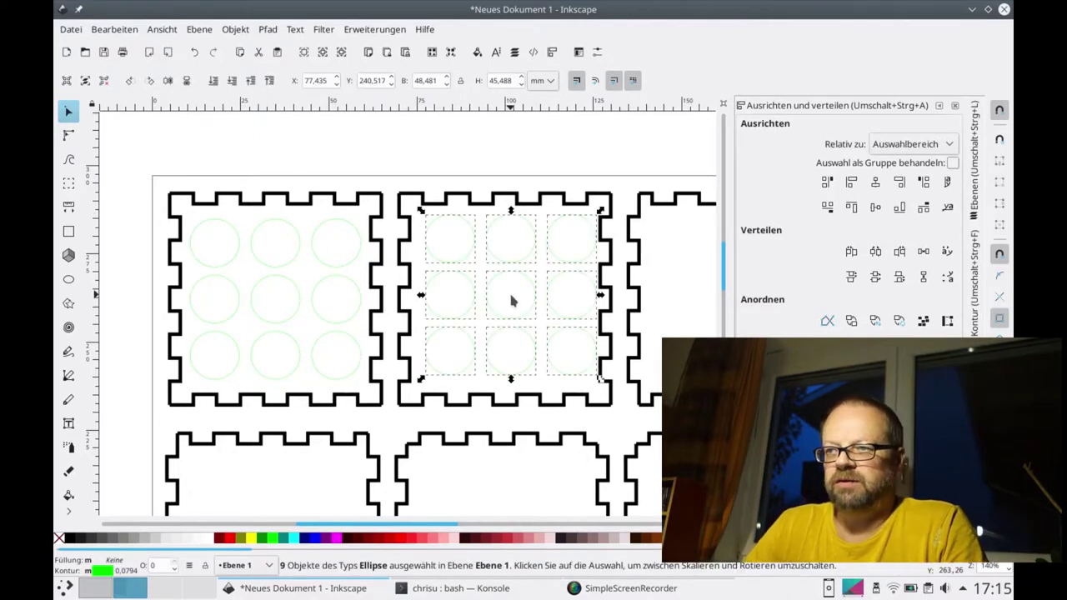
Paste the nine-circle grid into the upper-right, lower-right, lower-middle and lower-left boxes.
{"action": "scroll", "coordinate": [512, 300], "scroll_direction": "right", "scroll_amount": 1}
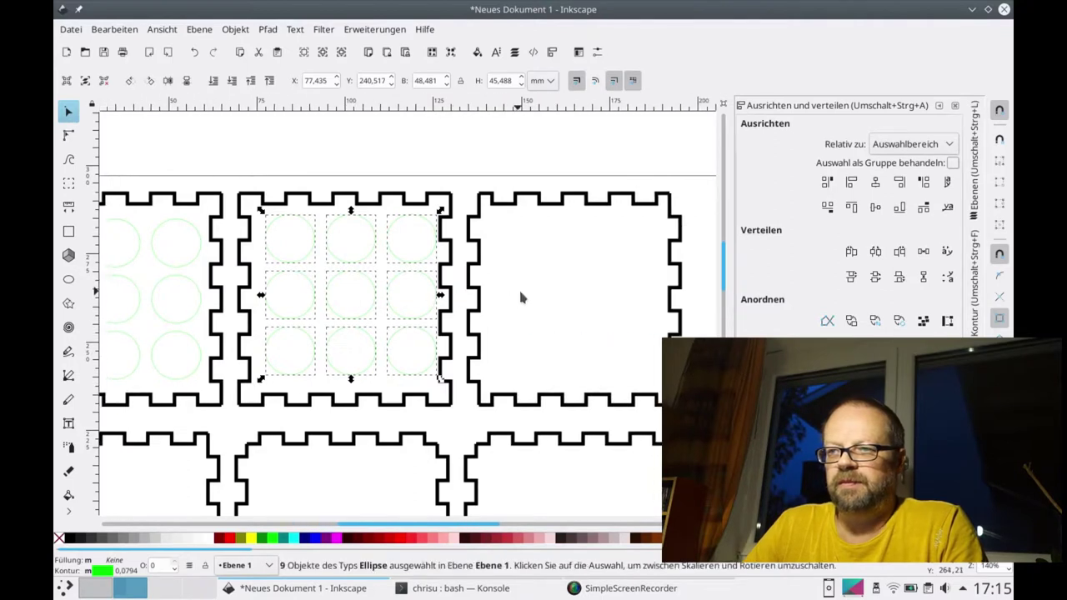
{"action": "left_click", "coordinate": [539, 286]}
{"action": "key", "text": "ctrl+v"}
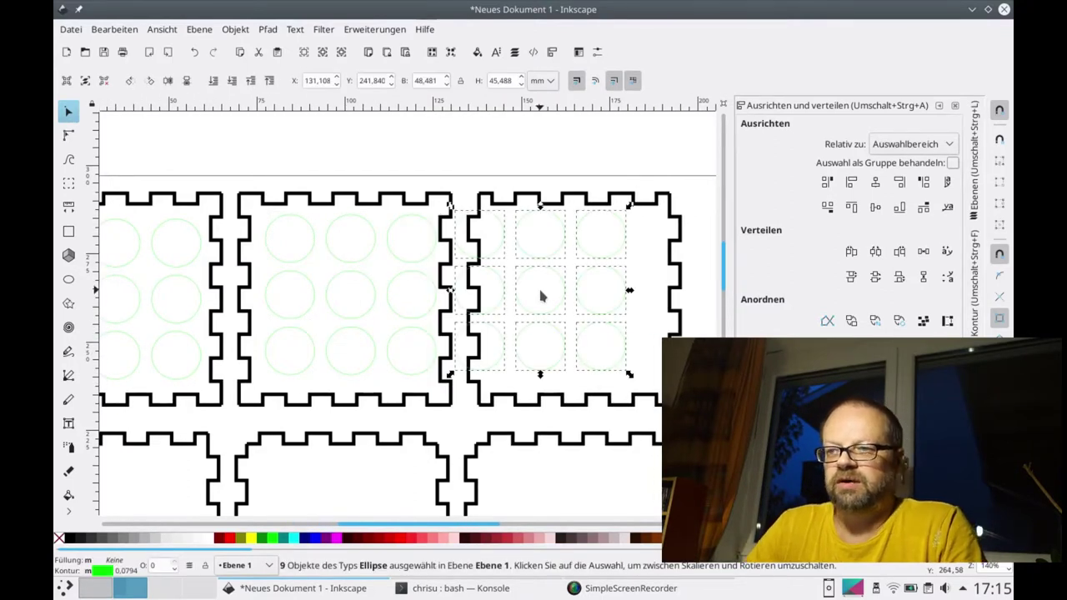
{"action": "scroll", "coordinate": [537, 285], "scroll_direction": "down", "scroll_amount": 5}
{"action": "left_click", "coordinate": [557, 356]}
{"action": "key", "text": "ctrl+v"}
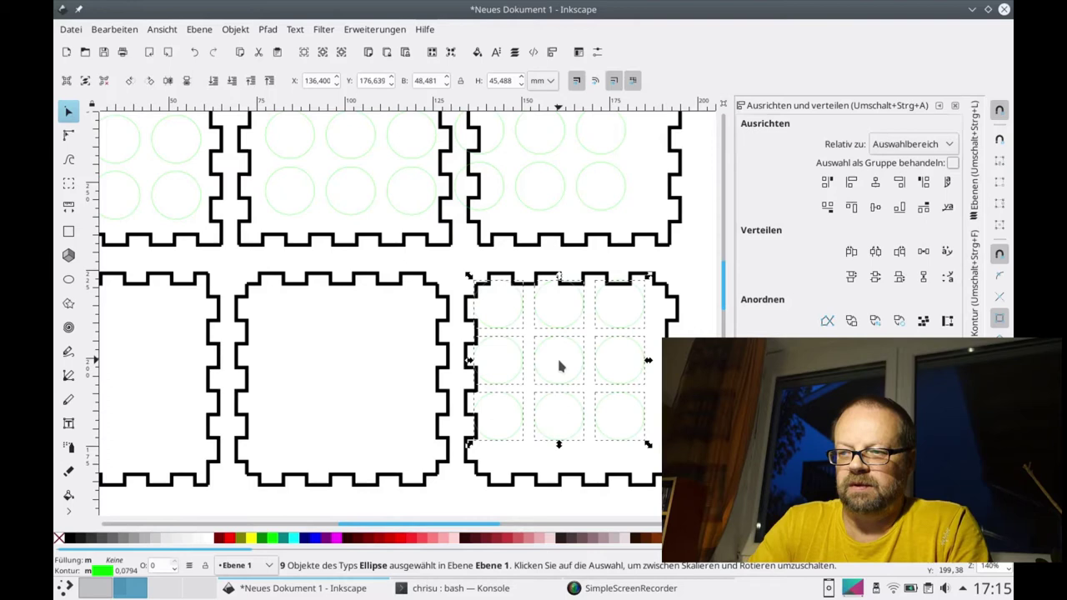
{"action": "left_click", "coordinate": [337, 379]}
{"action": "key", "text": "ctrl+v"}
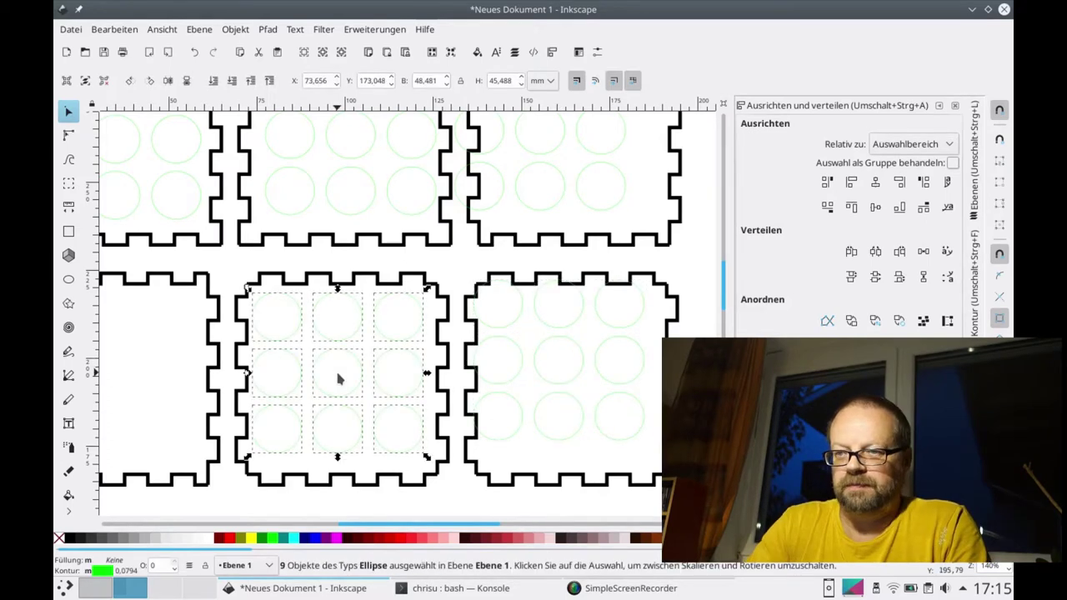
{"action": "left_click", "coordinate": [109, 387]}
{"action": "key", "text": "ctrl+v"}
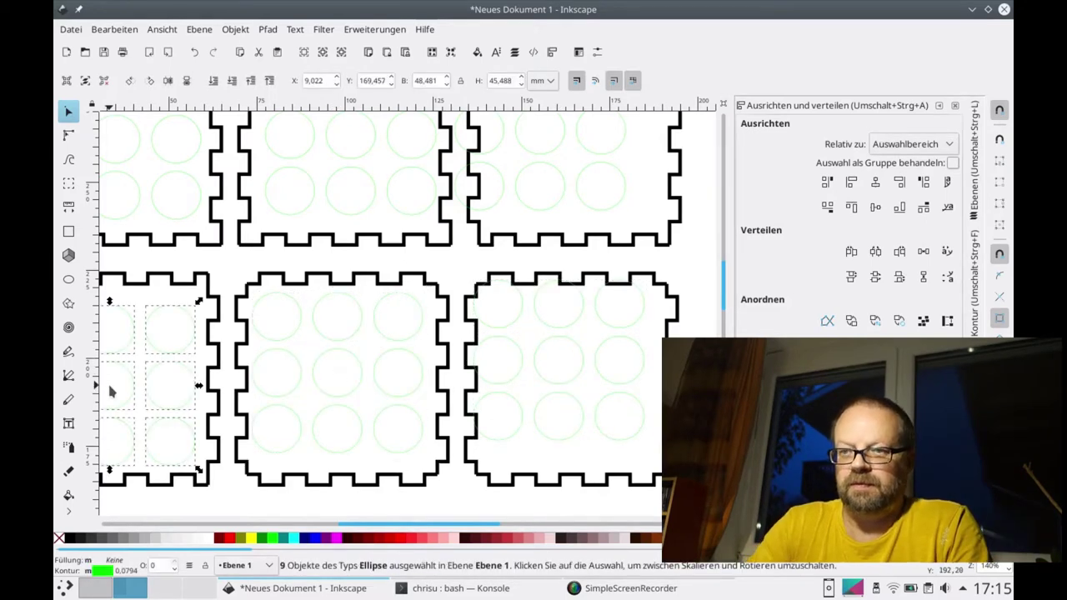
{"action": "scroll", "coordinate": [110, 388], "scroll_direction": "up", "scroll_amount": 3}
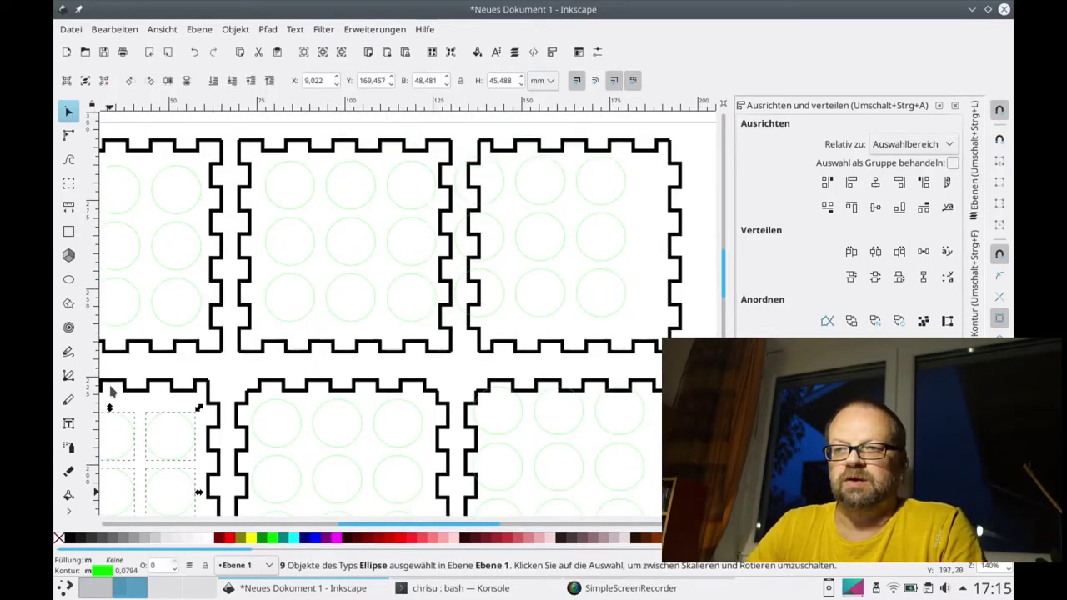
Group the upper-middle box's nine circles, centre them on its frame, then select the upper-right circles.
{"action": "left_click", "coordinate": [310, 176]}
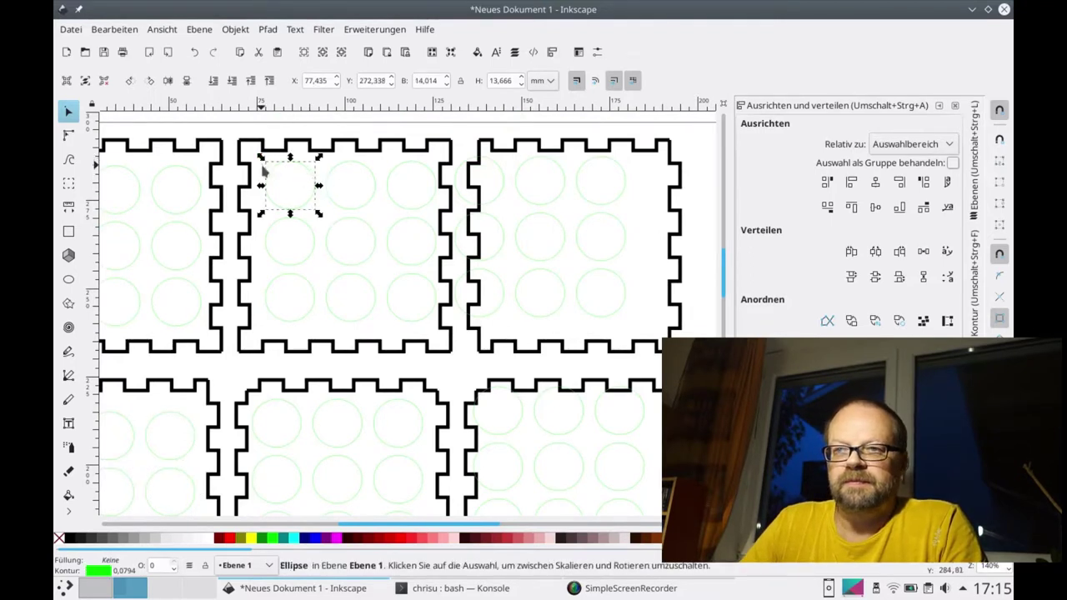
{"action": "left_click", "coordinate": [292, 131]}
{"action": "left_click_drag", "start_coordinate": [259, 157], "coordinate": [448, 336]}
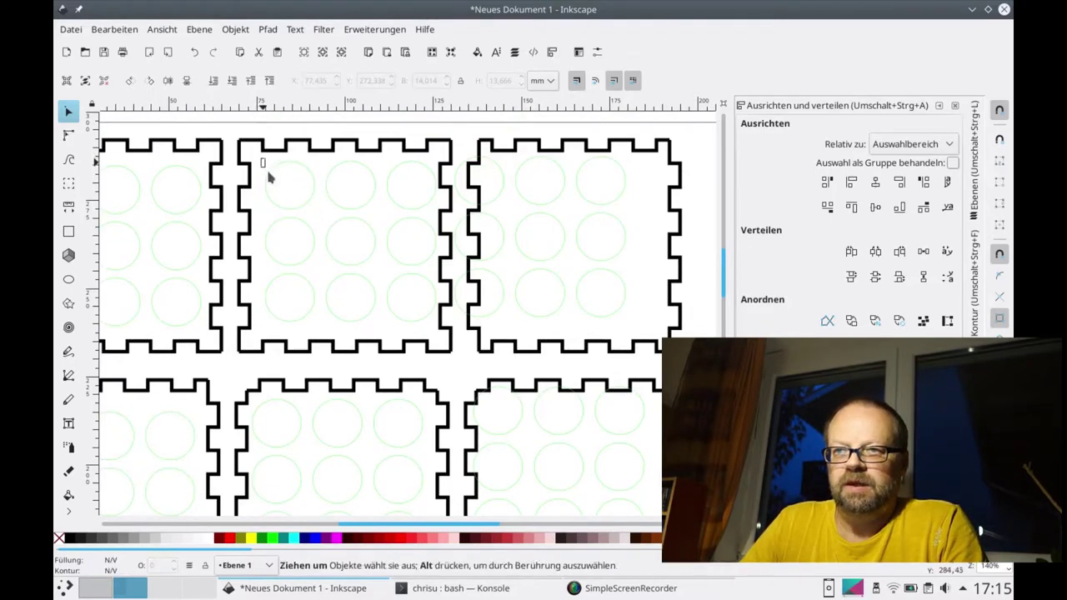
{"action": "key", "text": "ctrl+g"}
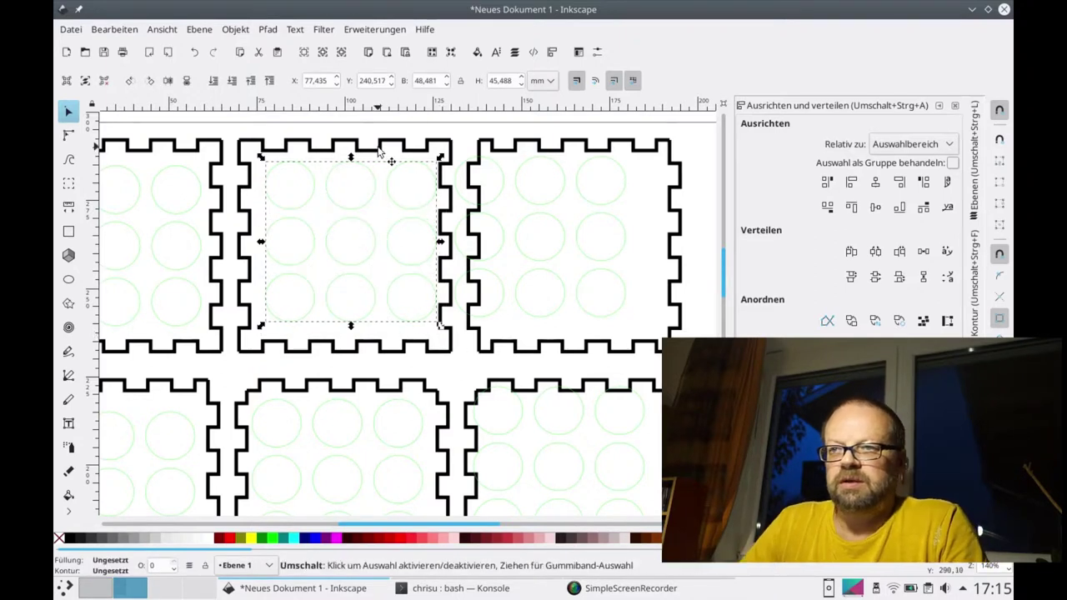
{"action": "left_click", "coordinate": [381, 150], "text": "shift"}
{"action": "left_click", "coordinate": [876, 182]}
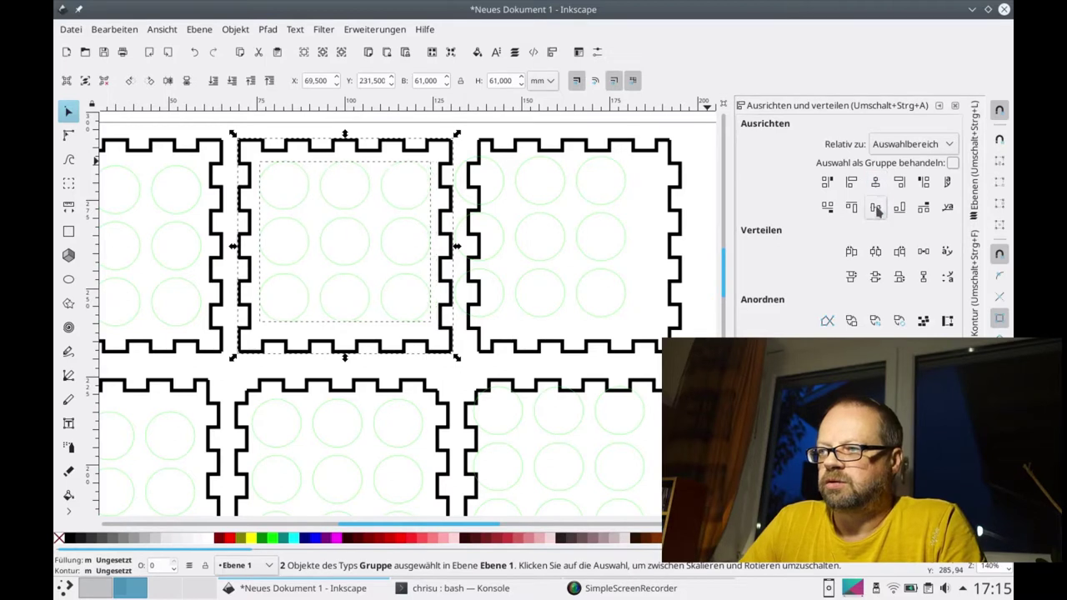
{"action": "left_click", "coordinate": [875, 207]}
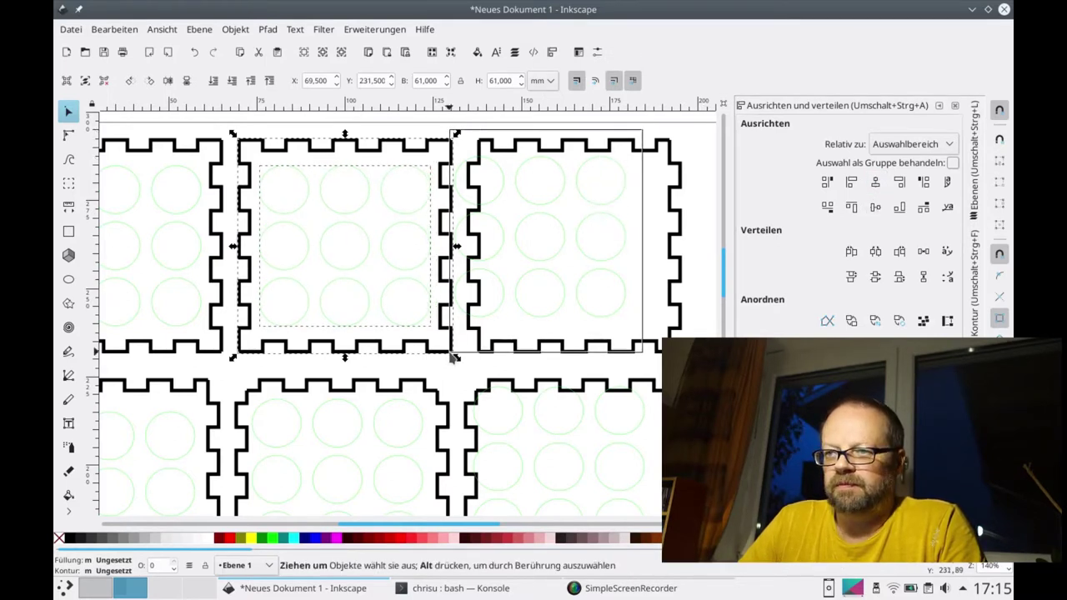
{"action": "left_click_drag", "start_coordinate": [636, 142], "coordinate": [451, 357]}
Group the upper-right box's nine circles and centre them both ways on its frame.
{"action": "key", "text": "ctrl+g"}
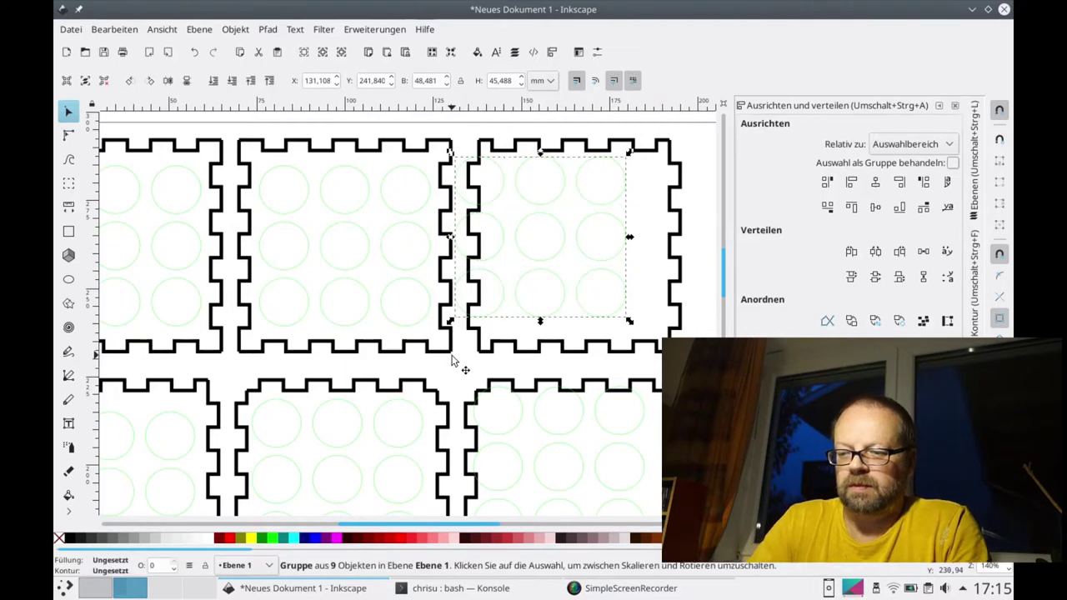
{"action": "left_click", "coordinate": [672, 294], "text": "shift"}
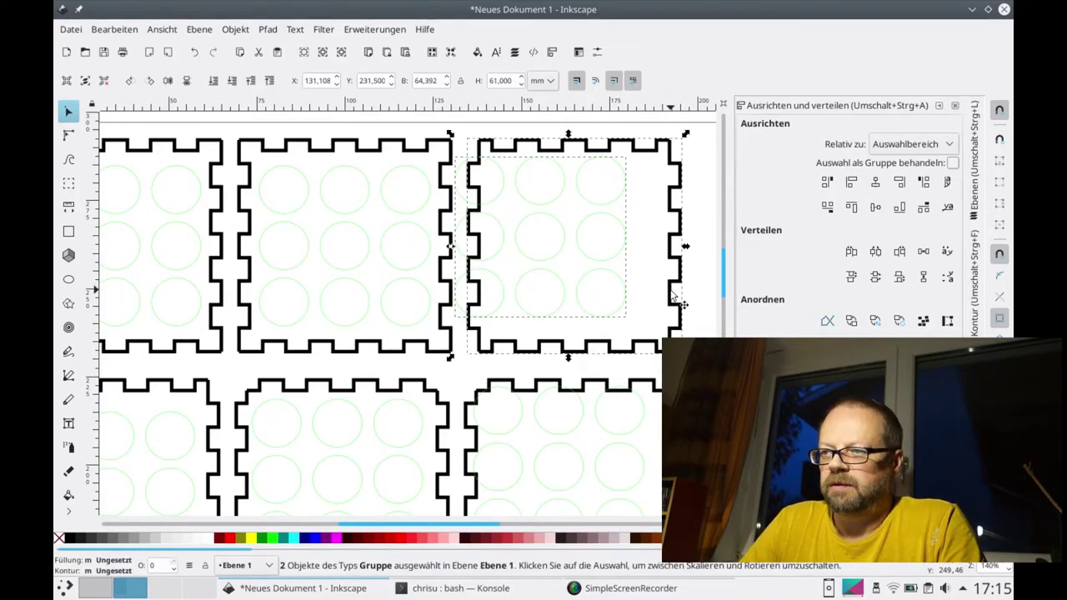
{"action": "left_click", "coordinate": [876, 207]}
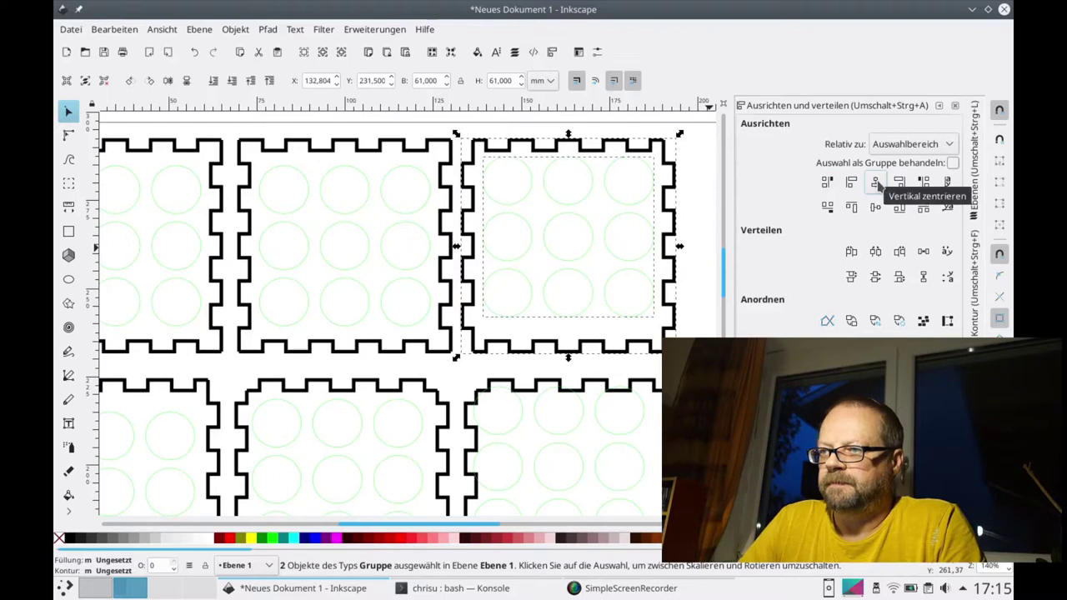
{"action": "left_click", "coordinate": [880, 209]}
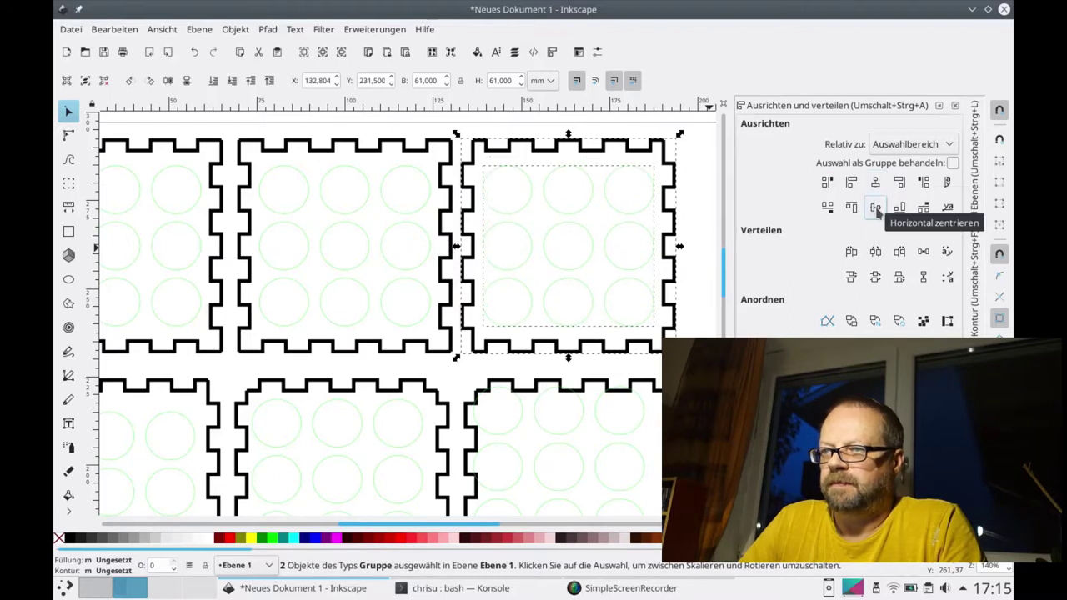
{"action": "scroll", "coordinate": [555, 328], "scroll_direction": "down", "scroll_amount": 5}
{"action": "scroll", "coordinate": [492, 226], "scroll_direction": "up", "scroll_amount": 1}
Group the lower-right box's nine circles and centre them both ways on its frame.
{"action": "left_click_drag", "start_coordinate": [456, 183], "coordinate": [653, 377]}
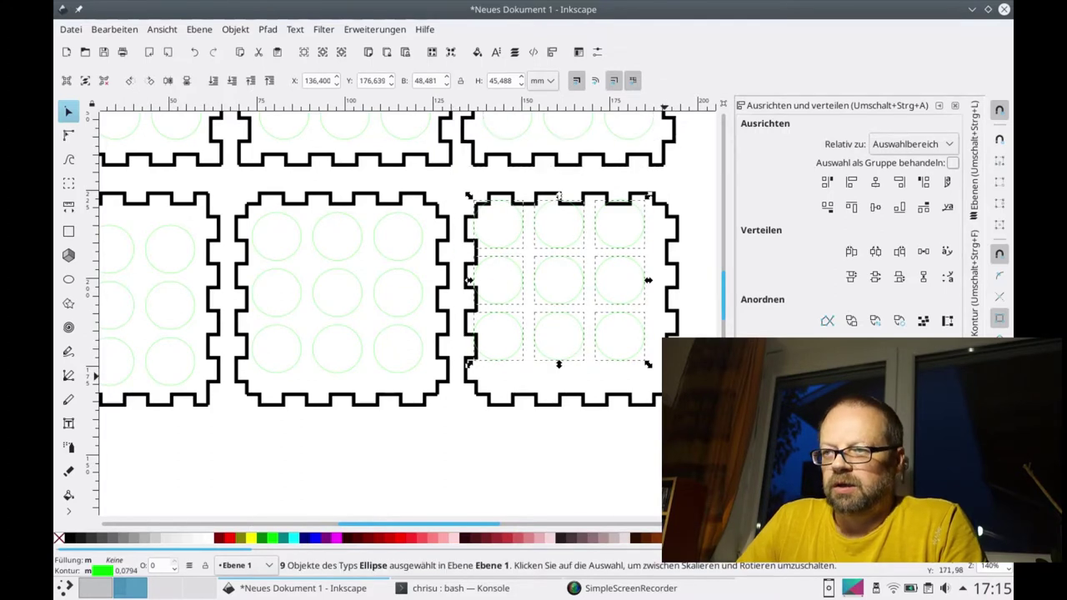
{"action": "key", "text": "ctrl+g"}
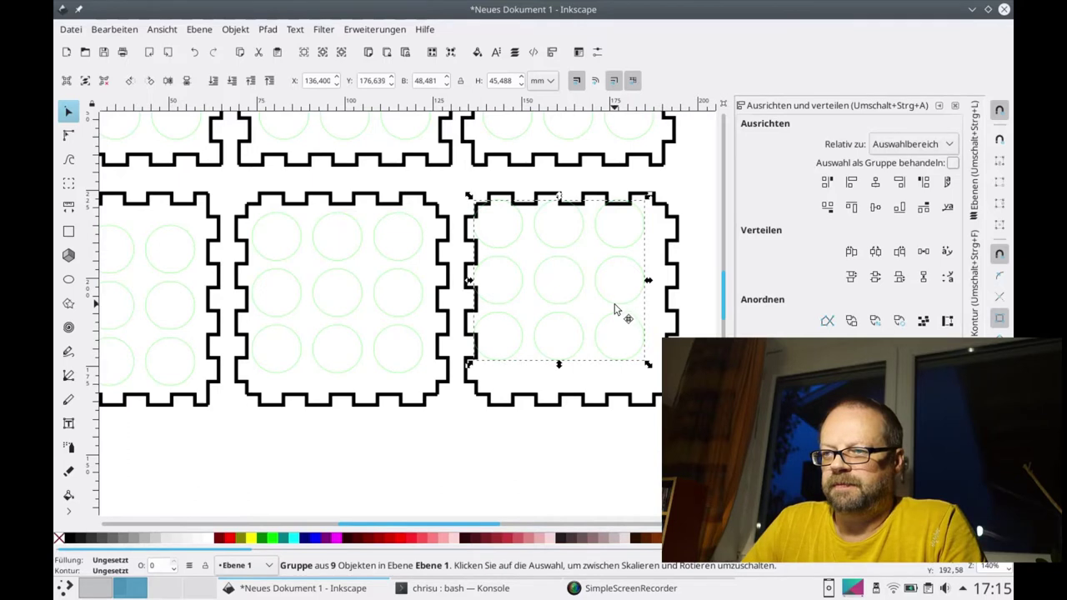
{"action": "left_click", "coordinate": [678, 267], "text": "shift"}
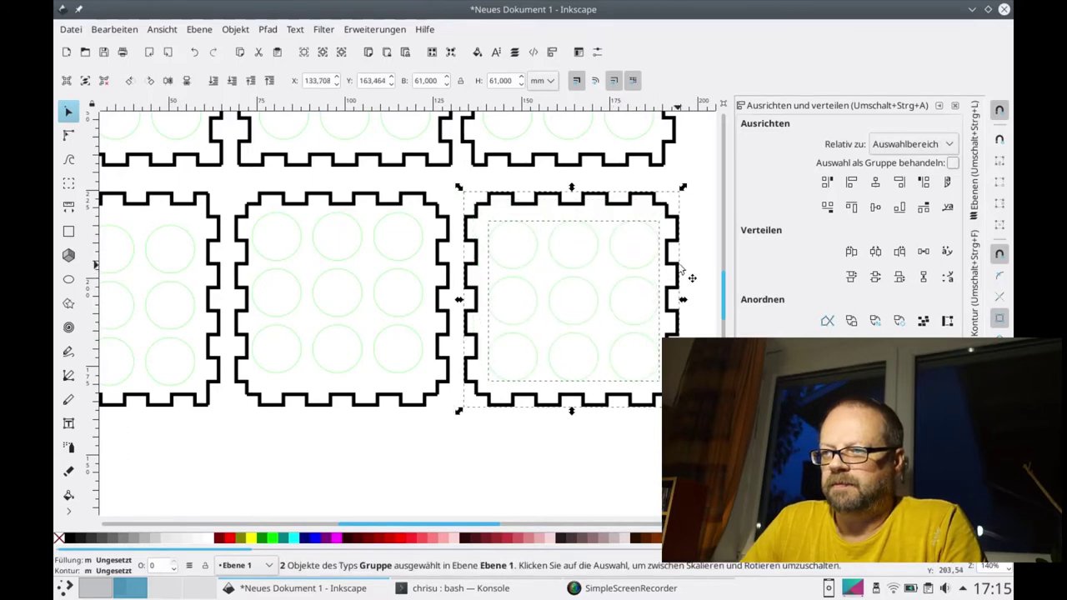
{"action": "left_click", "coordinate": [875, 185]}
{"action": "left_click", "coordinate": [875, 207]}
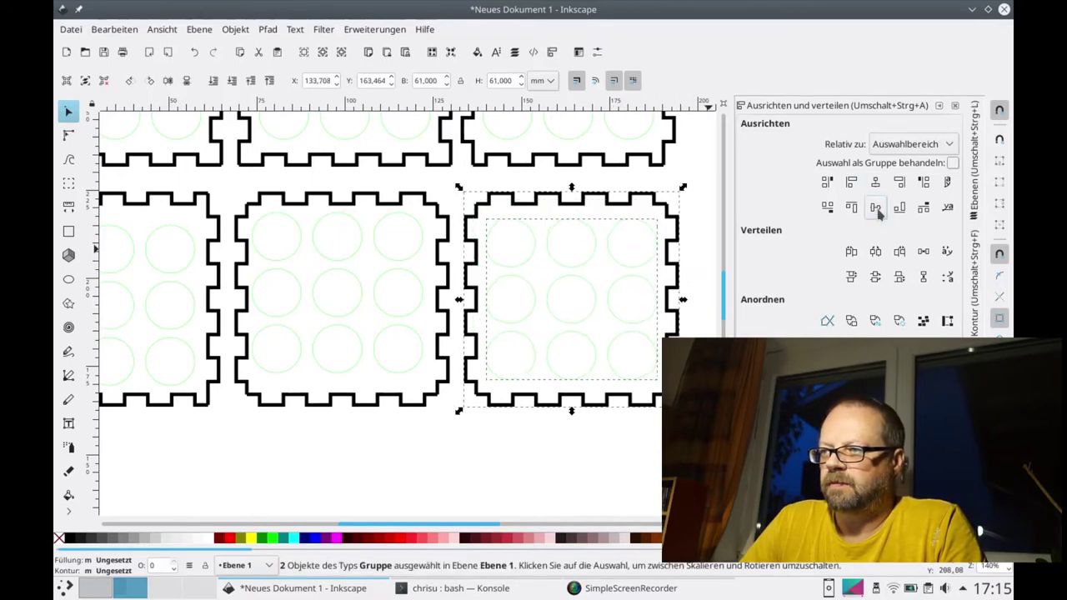
{"action": "scroll", "coordinate": [667, 267], "scroll_direction": "down", "scroll_amount": 2}
{"action": "left_click", "coordinate": [650, 258]}
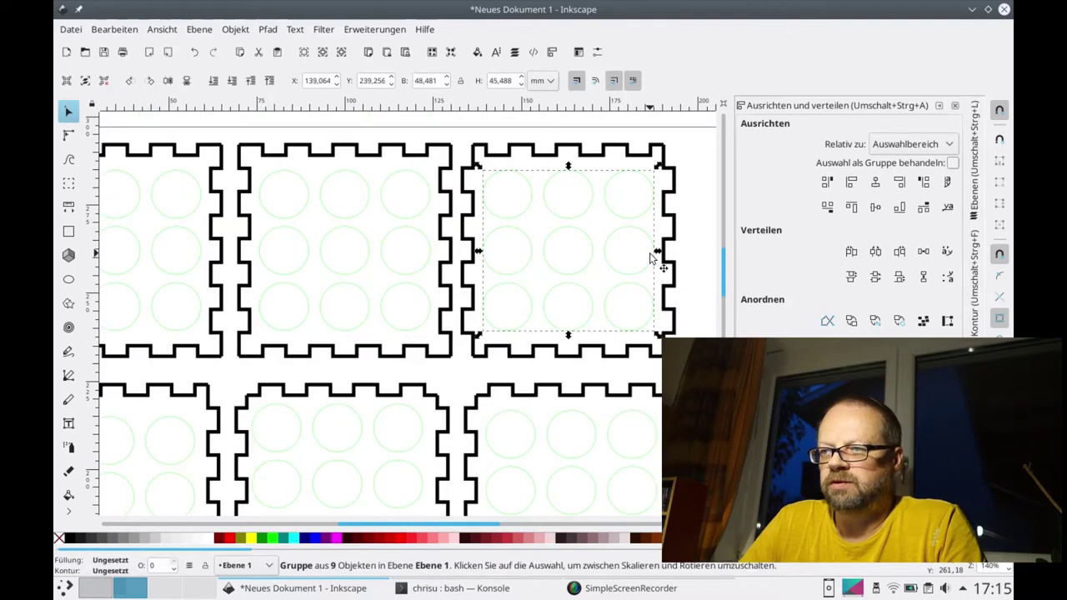
Ungroup the circle groups in the upper-right, upper-middle and lower-right boxes.
{"action": "left_click", "coordinate": [235, 29]}
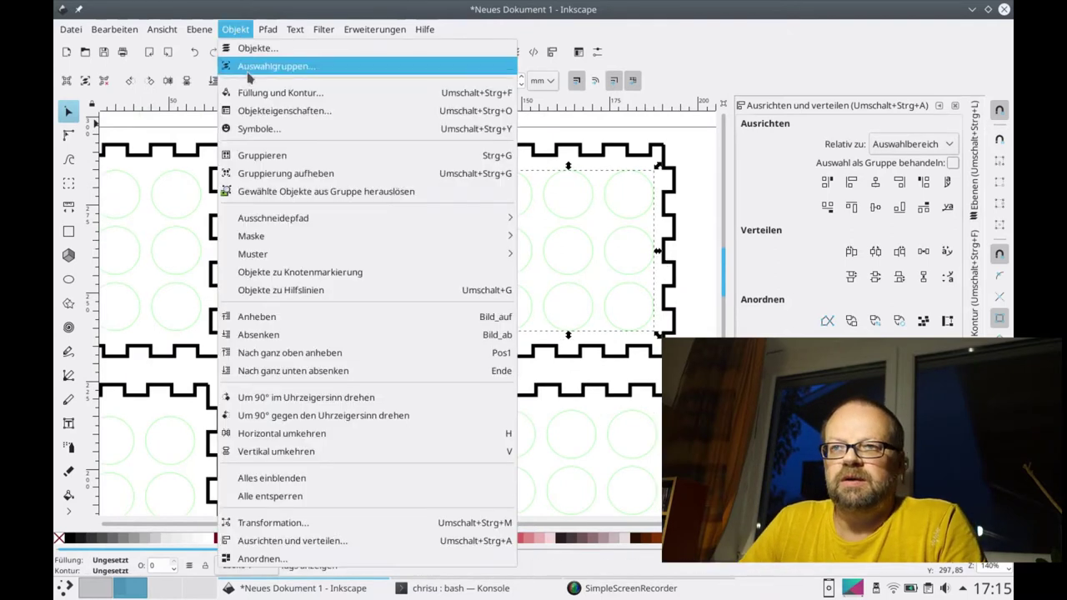
{"action": "left_click", "coordinate": [268, 173]}
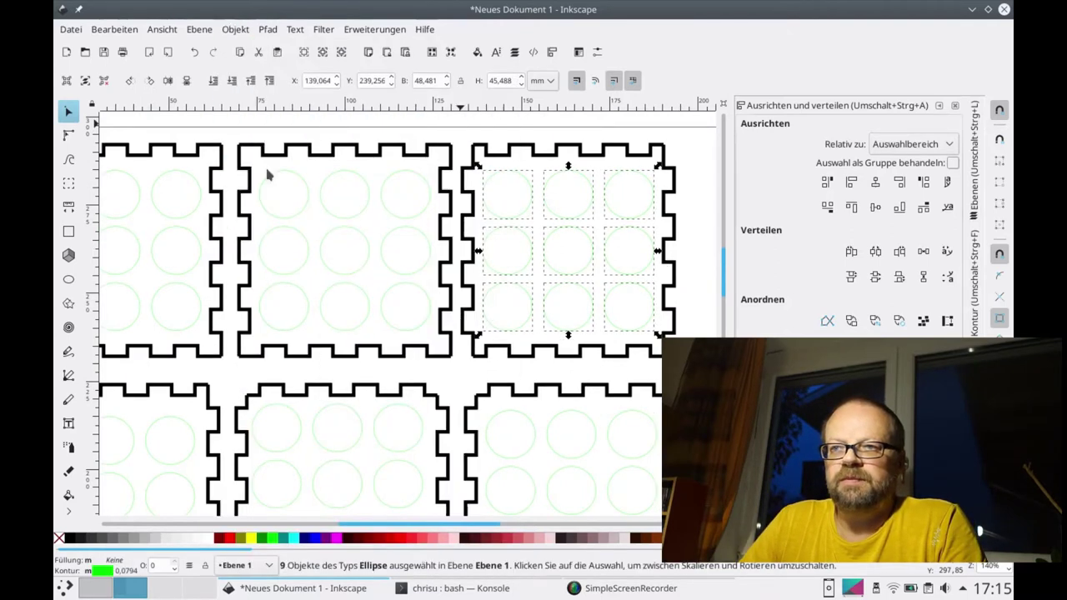
{"action": "left_click", "coordinate": [326, 189]}
{"action": "left_click", "coordinate": [234, 30]}
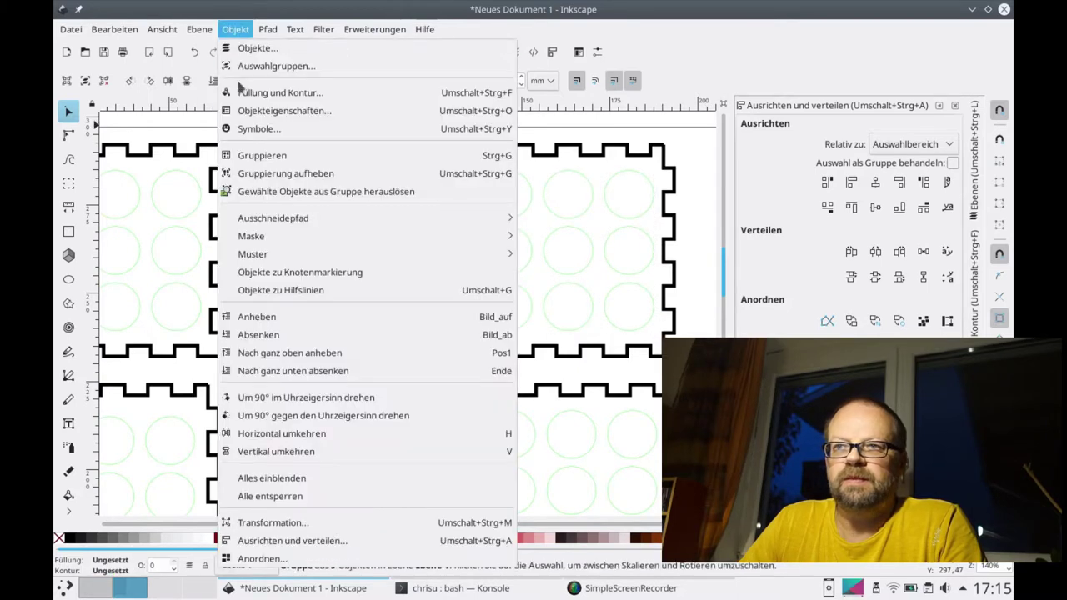
{"action": "left_click", "coordinate": [246, 178]}
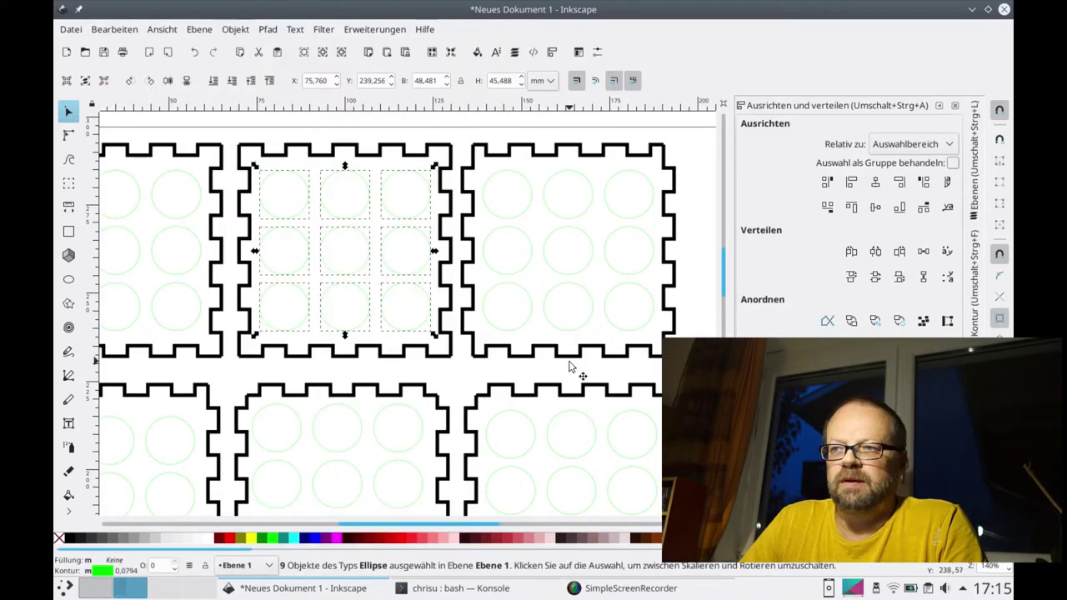
{"action": "scroll", "coordinate": [568, 369], "scroll_direction": "down", "scroll_amount": 3}
{"action": "left_click", "coordinate": [567, 317]}
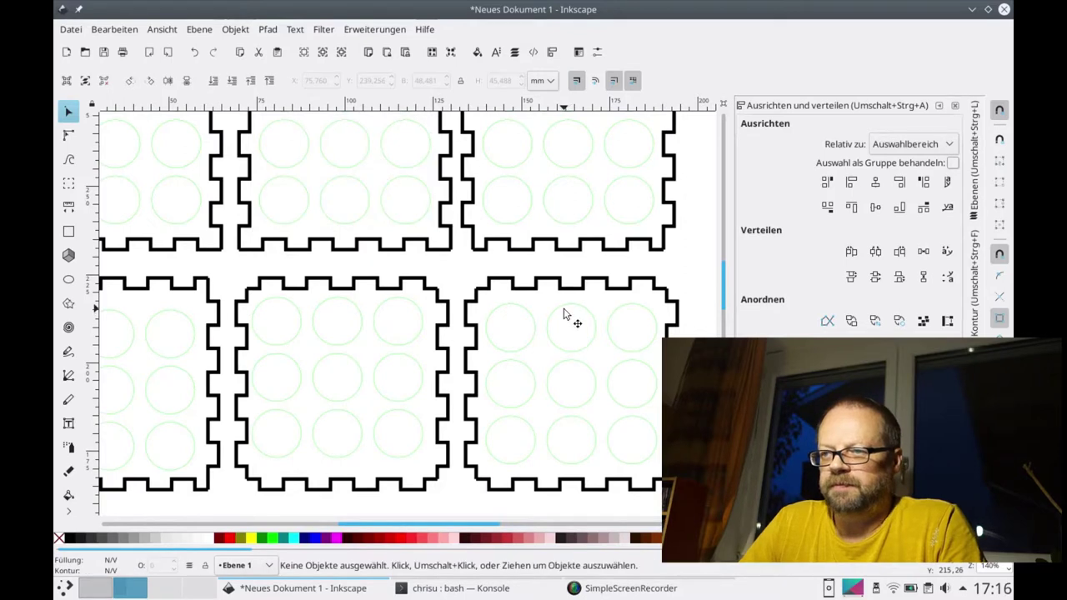
{"action": "left_click", "coordinate": [563, 312]}
{"action": "left_click", "coordinate": [235, 29]}
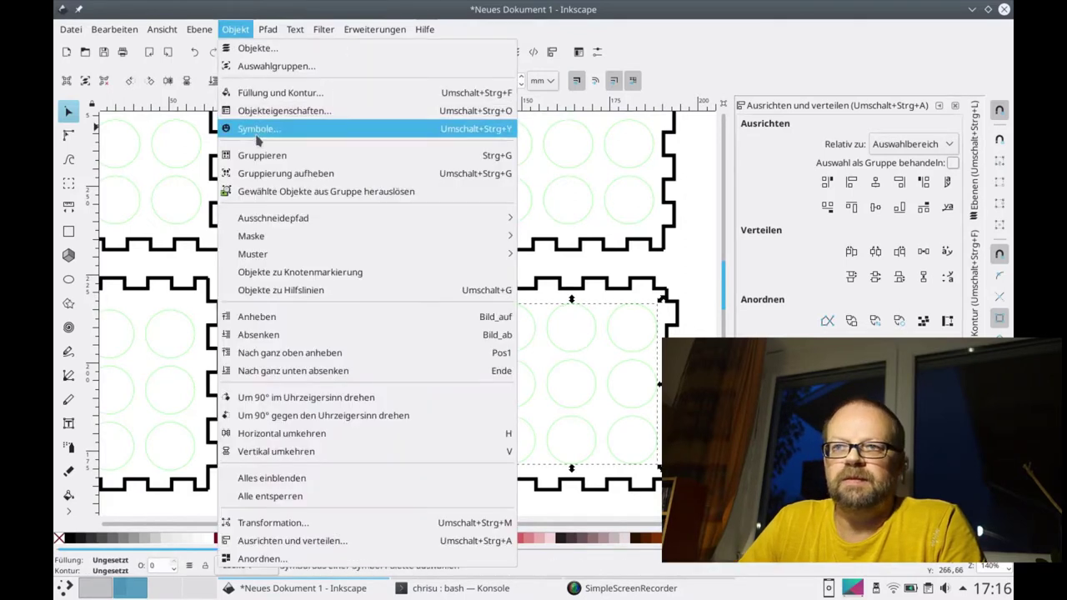
{"action": "left_click", "coordinate": [265, 172]}
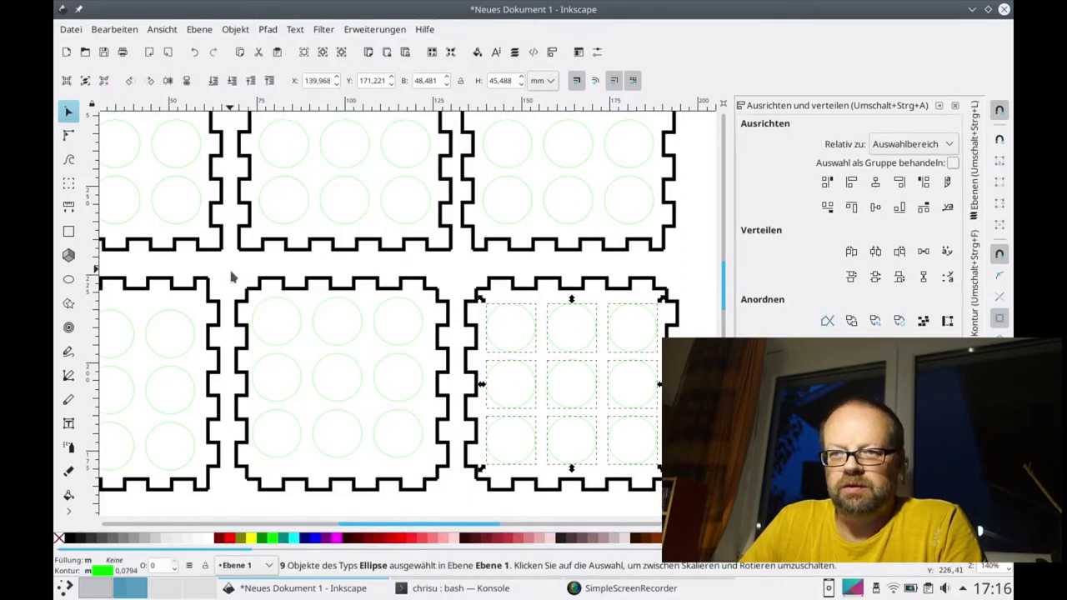
Select the lower-middle box's nine circles with its frame, undoing an alignment that stacked them.
{"action": "left_click", "coordinate": [266, 301]}
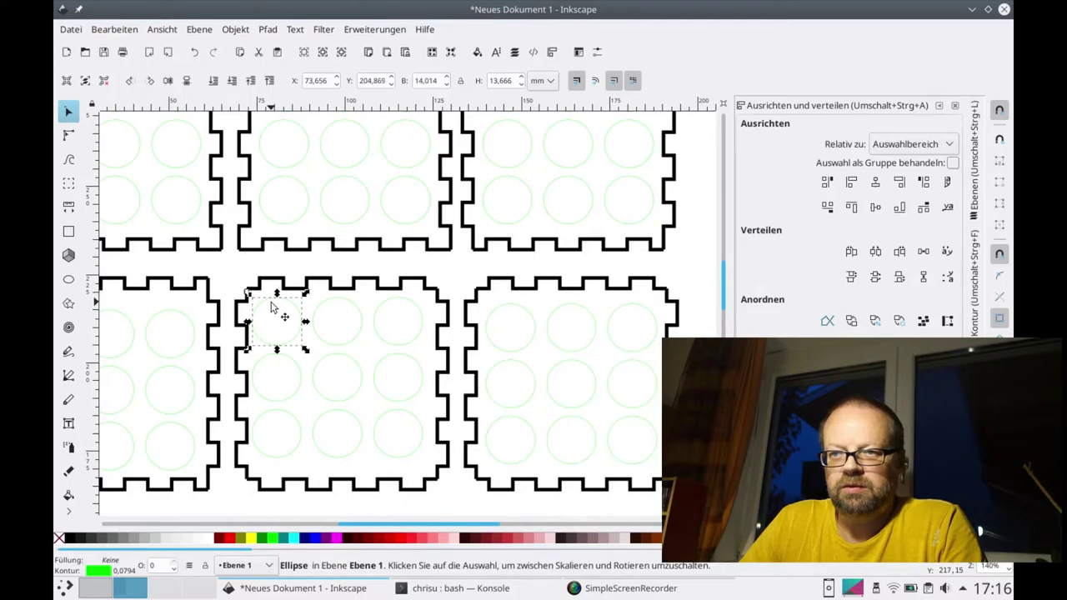
{"action": "left_click", "coordinate": [237, 275]}
{"action": "left_click_drag", "start_coordinate": [237, 276], "coordinate": [444, 488]}
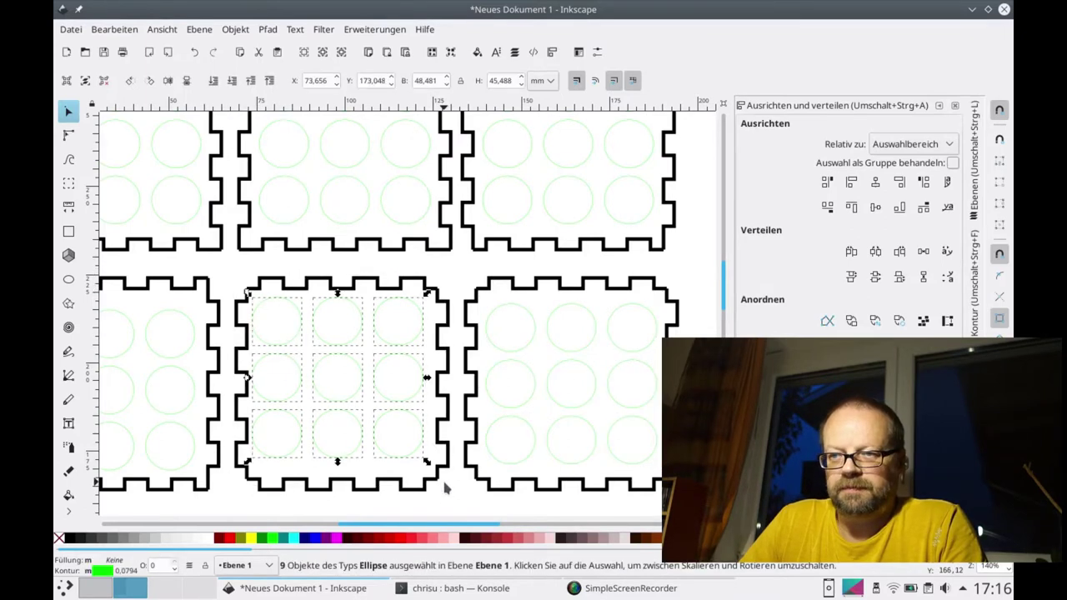
{"action": "left_click", "coordinate": [392, 292], "text": "shift"}
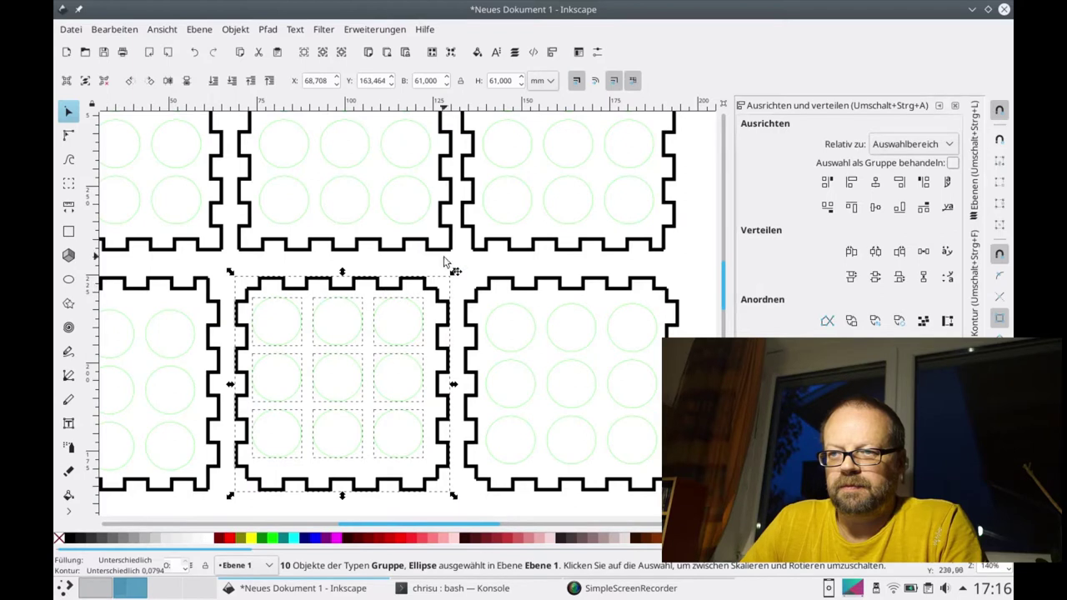
{"action": "left_click", "coordinate": [875, 208]}
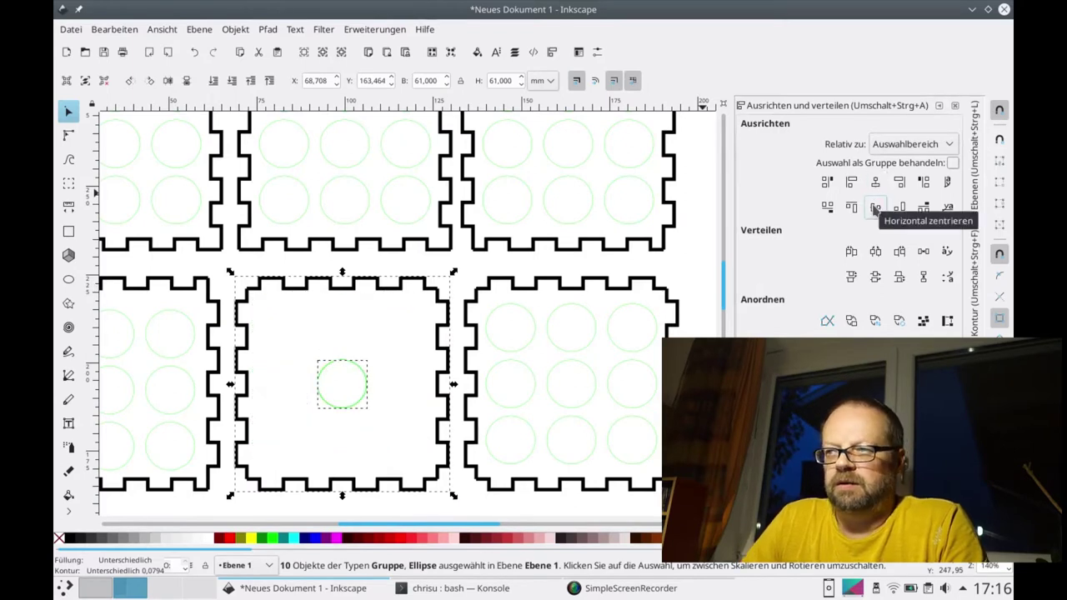
{"action": "key", "text": "ctrl+z"}
{"action": "key", "text": "ctrl+z"}
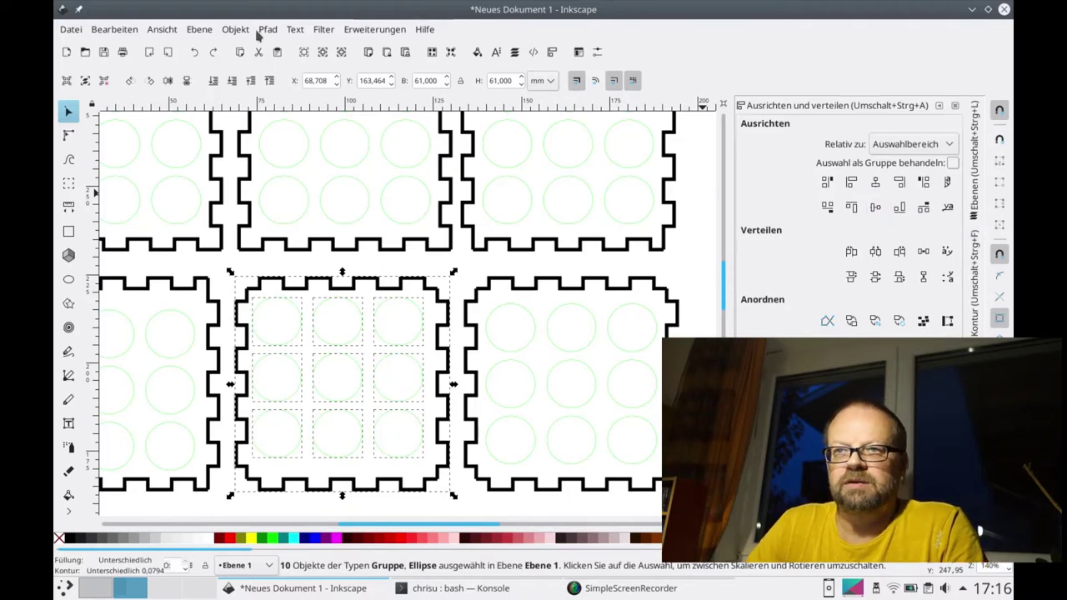
Group the lower-middle frame and its nine circles into one 10-object group and reselect it.
{"action": "left_click", "coordinate": [234, 32]}
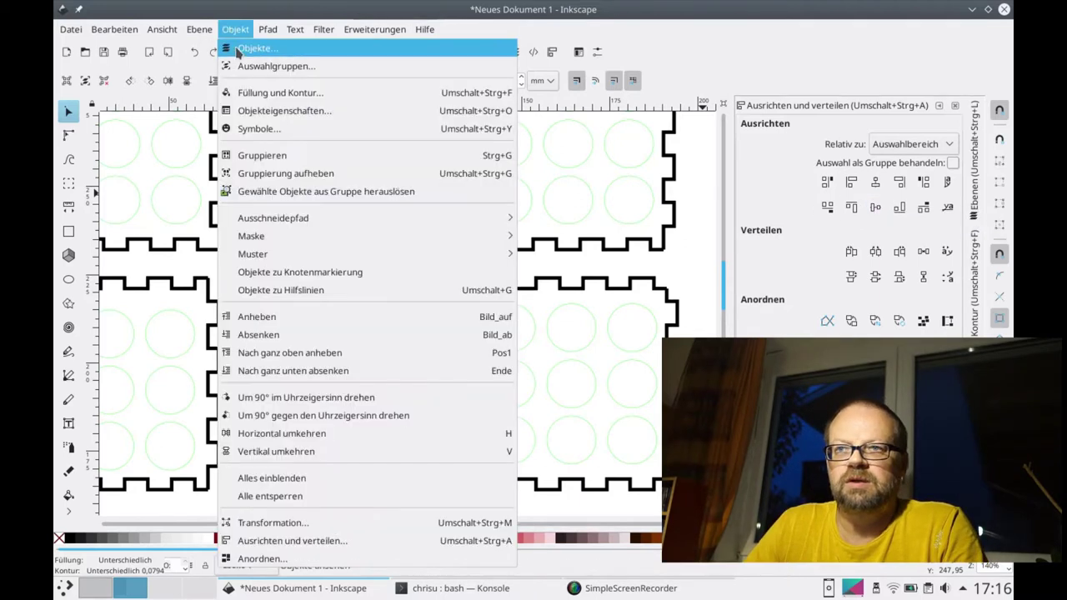
{"action": "left_click", "coordinate": [265, 156]}
{"action": "left_click", "coordinate": [874, 187]}
{"action": "left_click", "coordinate": [876, 208]}
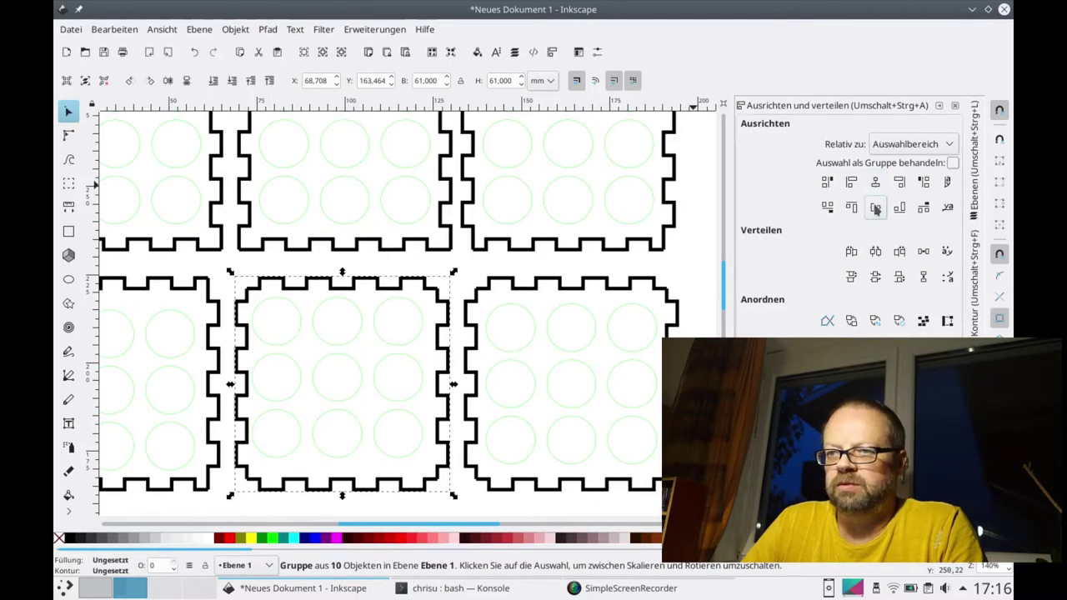
{"action": "left_click", "coordinate": [425, 310]}
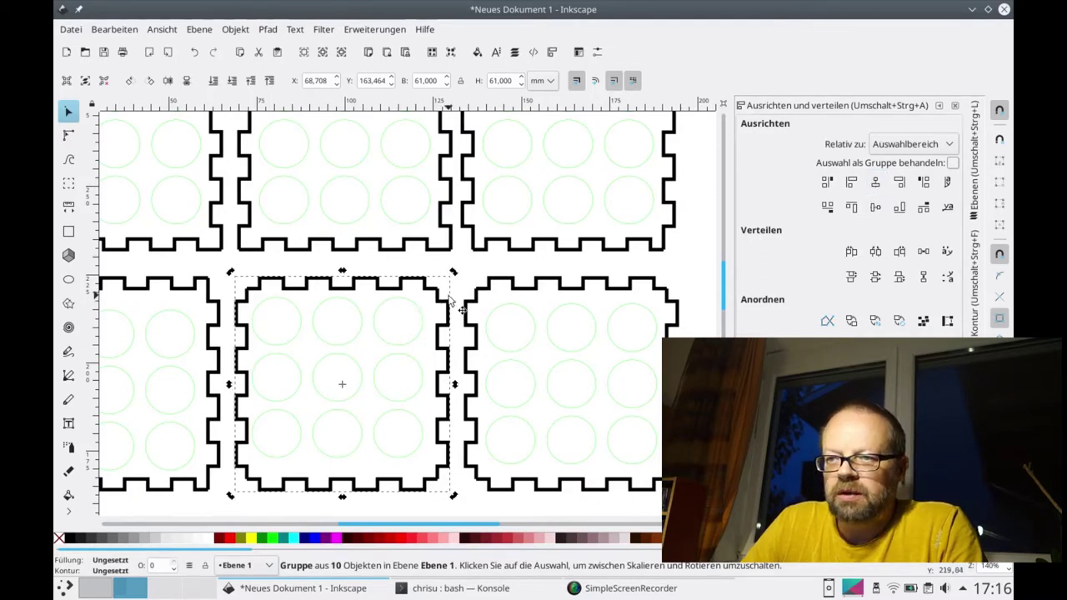
{"action": "left_click", "coordinate": [418, 308]}
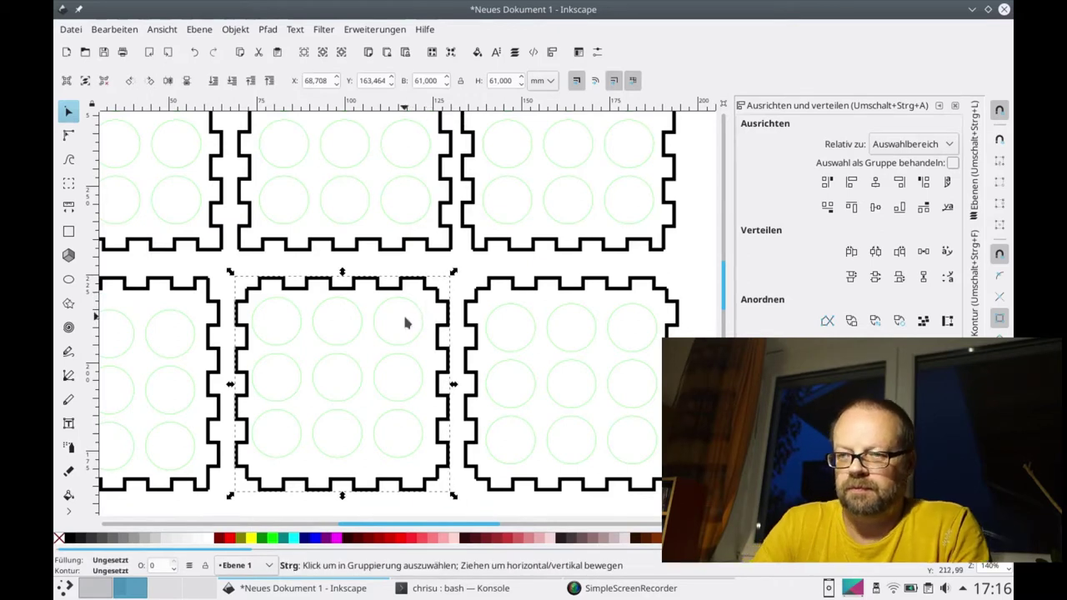
{"action": "left_click", "coordinate": [236, 29]}
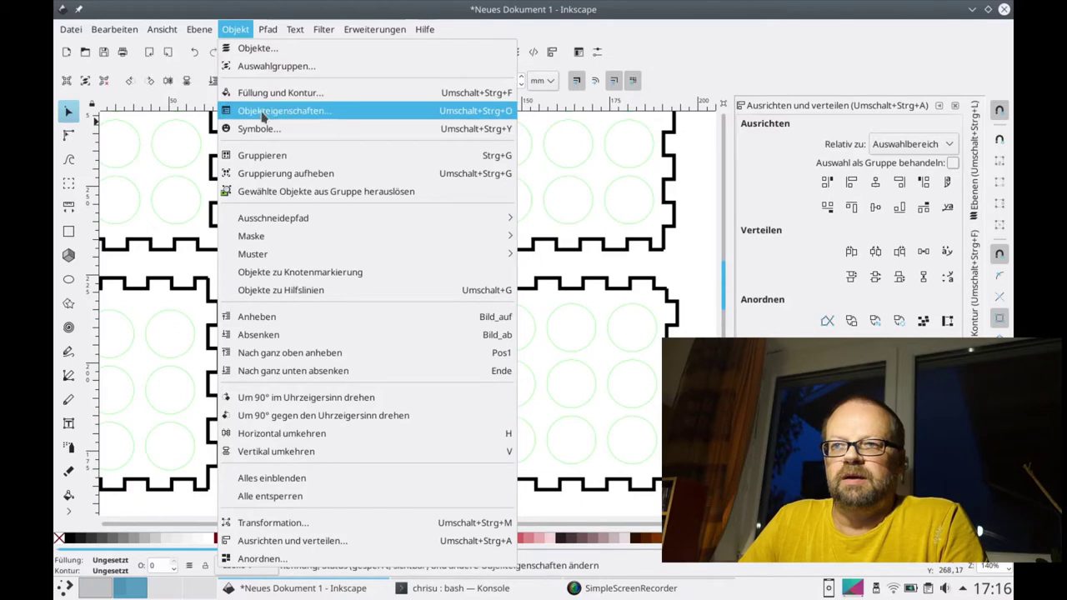
Split the middle panel group, regroup its nine circles and centre them in the box outline.
{"action": "left_click", "coordinate": [283, 171]}
{"action": "left_click", "coordinate": [305, 269]}
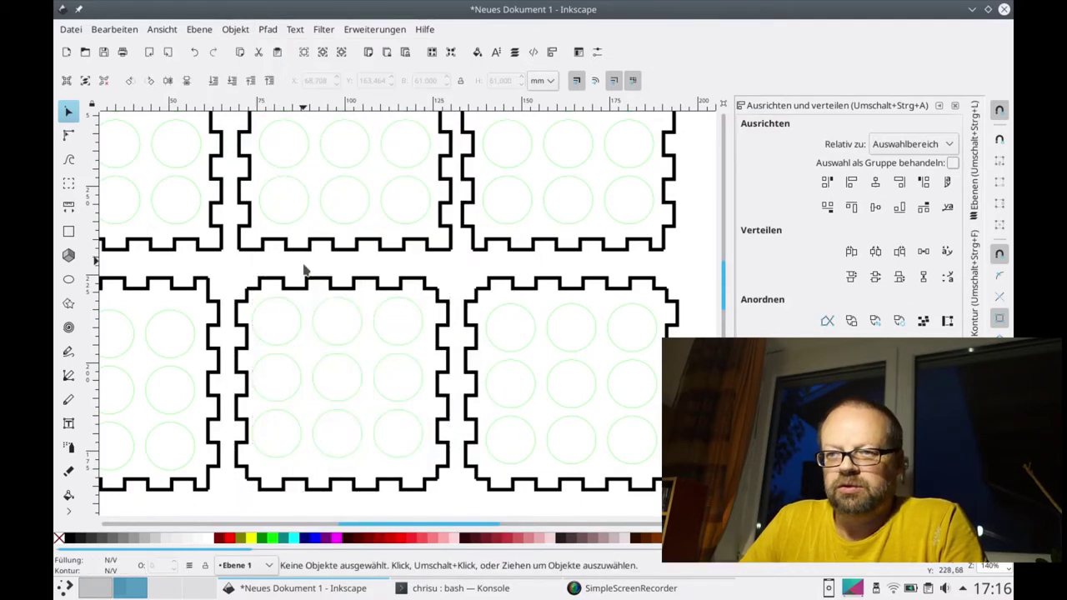
{"action": "mouse_move", "coordinate": [241, 287]}
{"action": "left_mouse_down"}
{"action": "mouse_move", "coordinate": [306, 362]}
{"action": "mouse_move", "coordinate": [428, 453]}
{"action": "mouse_move", "coordinate": [433, 469]}
{"action": "left_mouse_up"}
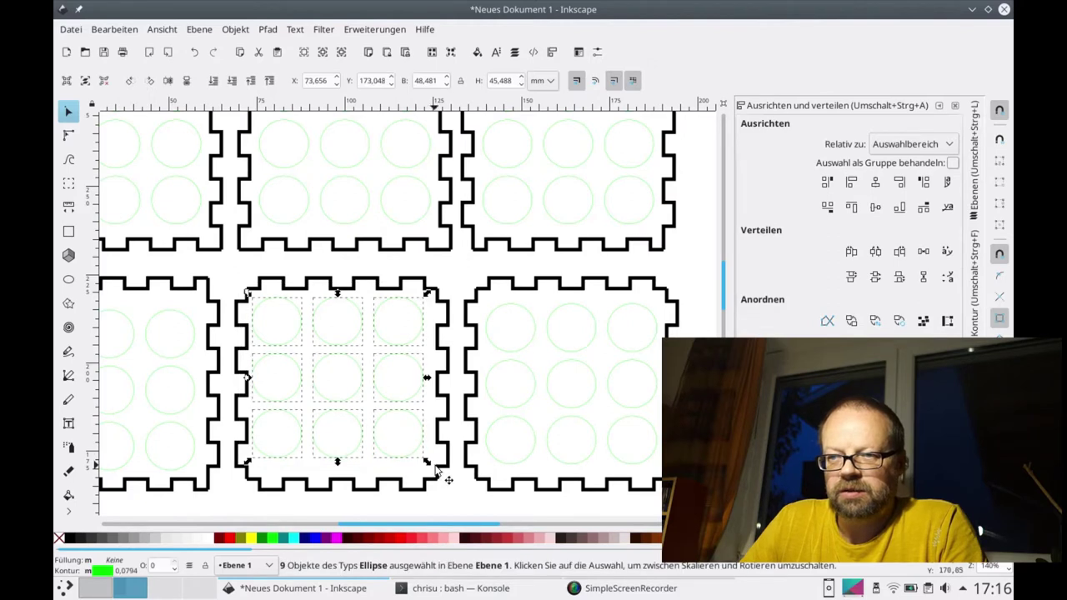
{"action": "left_click", "coordinate": [236, 31]}
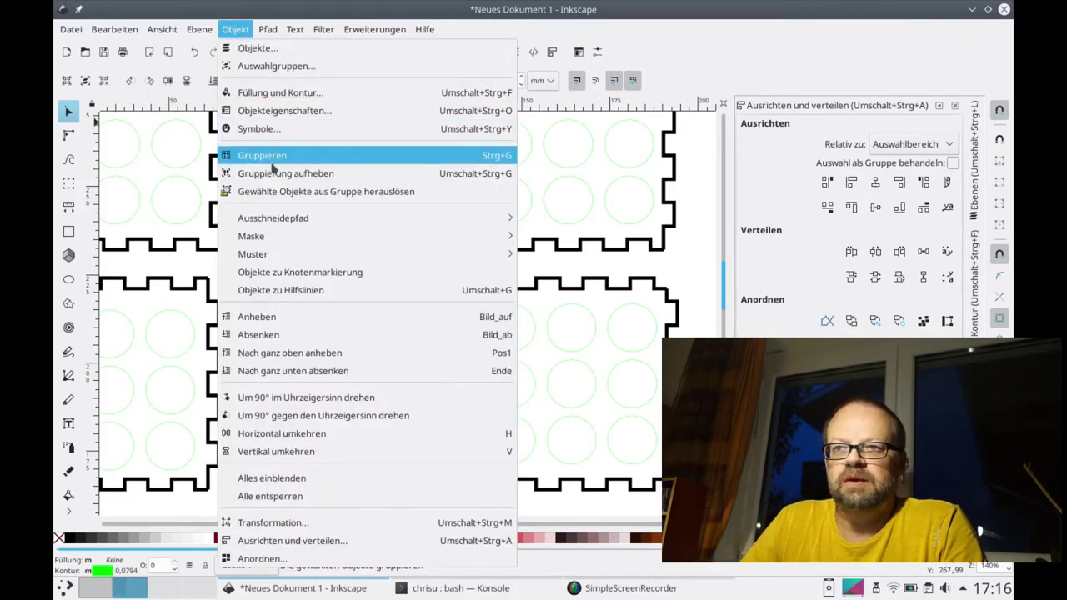
{"action": "left_click", "coordinate": [272, 164]}
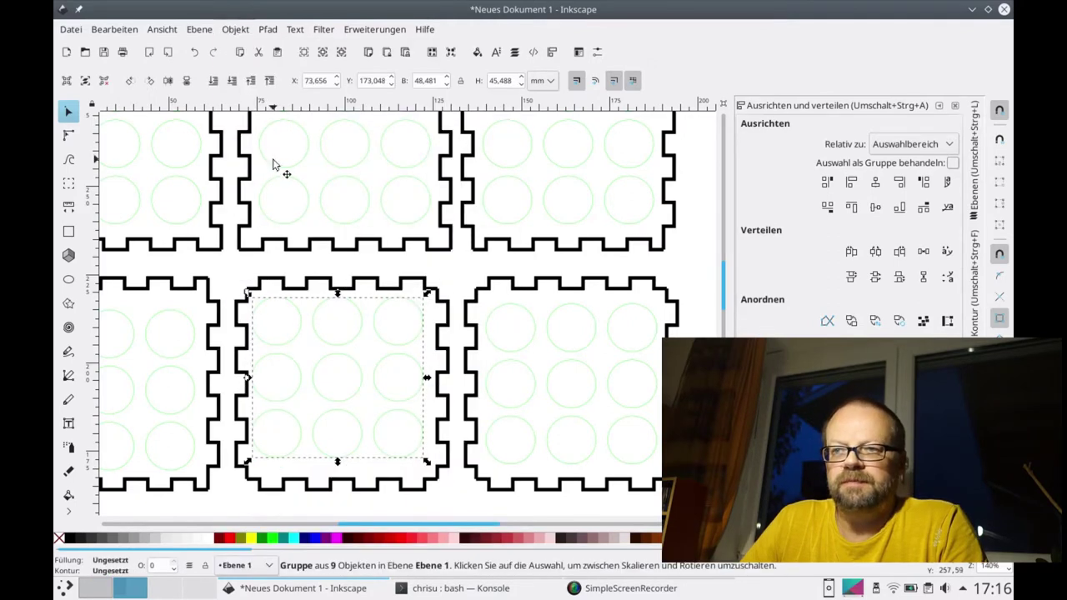
{"action": "left_click", "coordinate": [442, 327], "text": "shift"}
{"action": "left_click", "coordinate": [876, 185]}
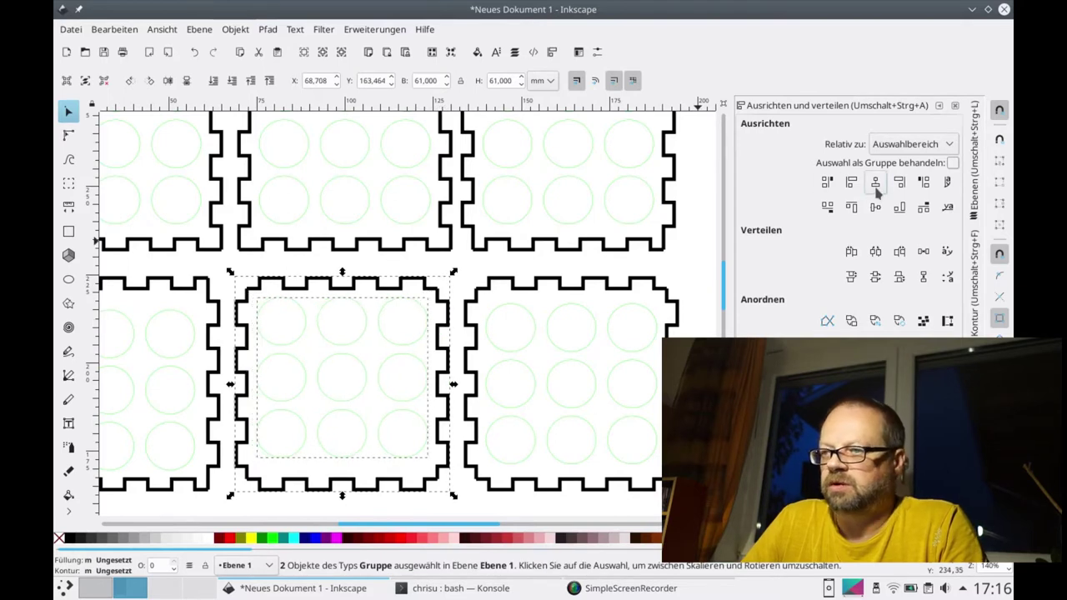
{"action": "left_click", "coordinate": [877, 211]}
Ungroup the centred middle-panel circles back into separate circles.
{"action": "scroll", "coordinate": [435, 308], "scroll_direction": "left", "scroll_amount": 3}
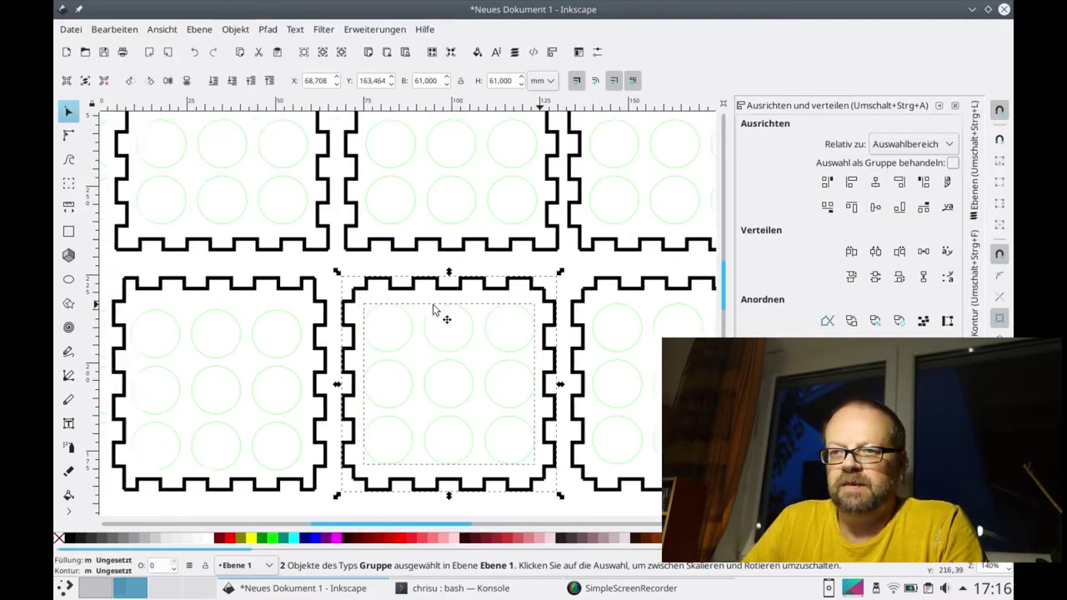
{"action": "scroll", "coordinate": [436, 308], "scroll_direction": "left", "scroll_amount": 3}
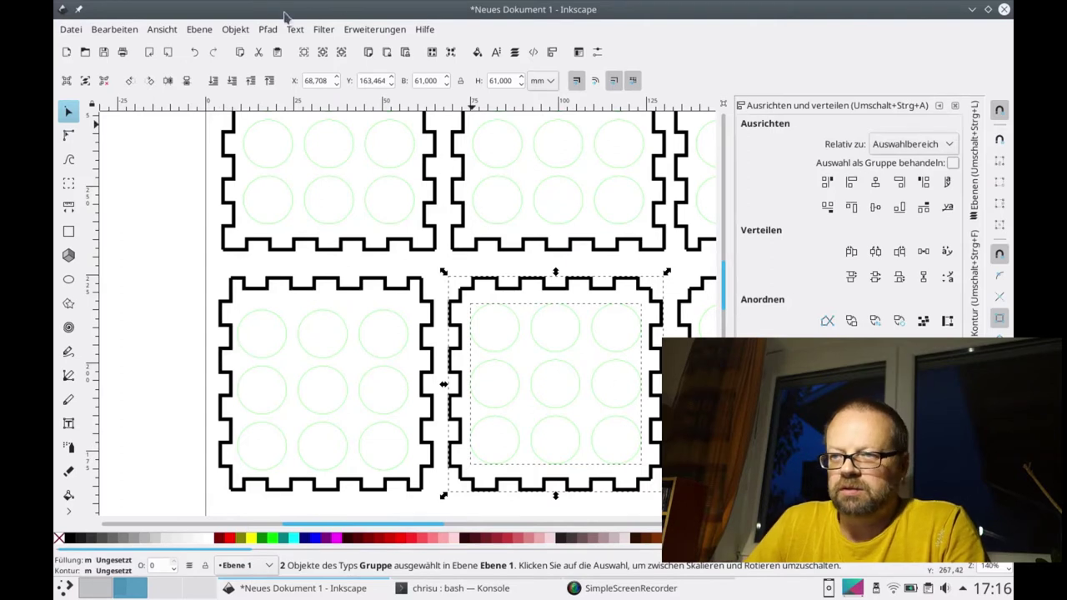
{"action": "left_click", "coordinate": [236, 30]}
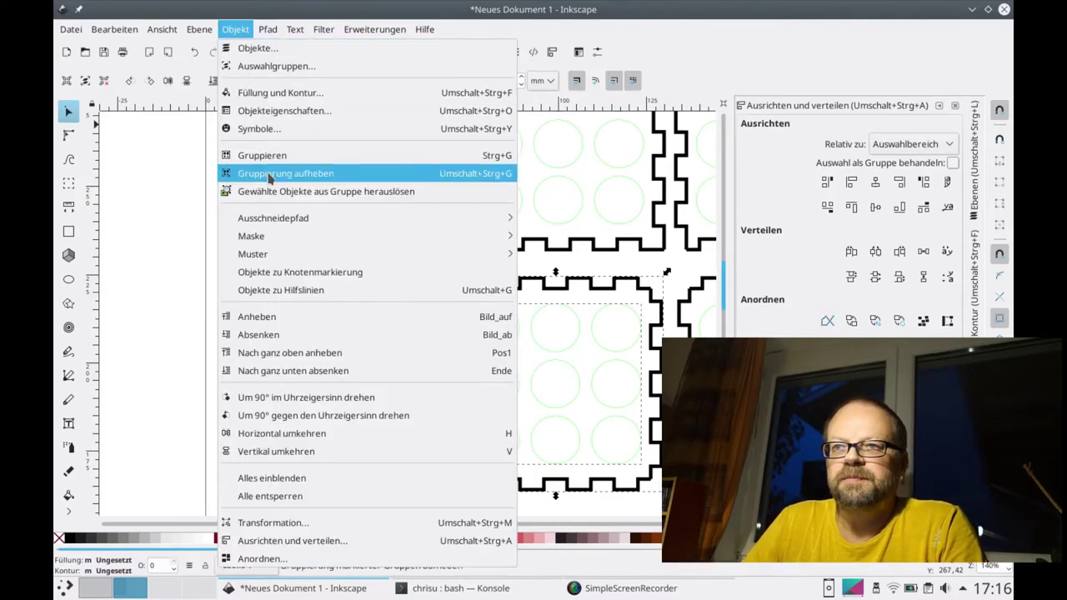
{"action": "left_click", "coordinate": [269, 174]}
{"action": "left_click", "coordinate": [207, 326]}
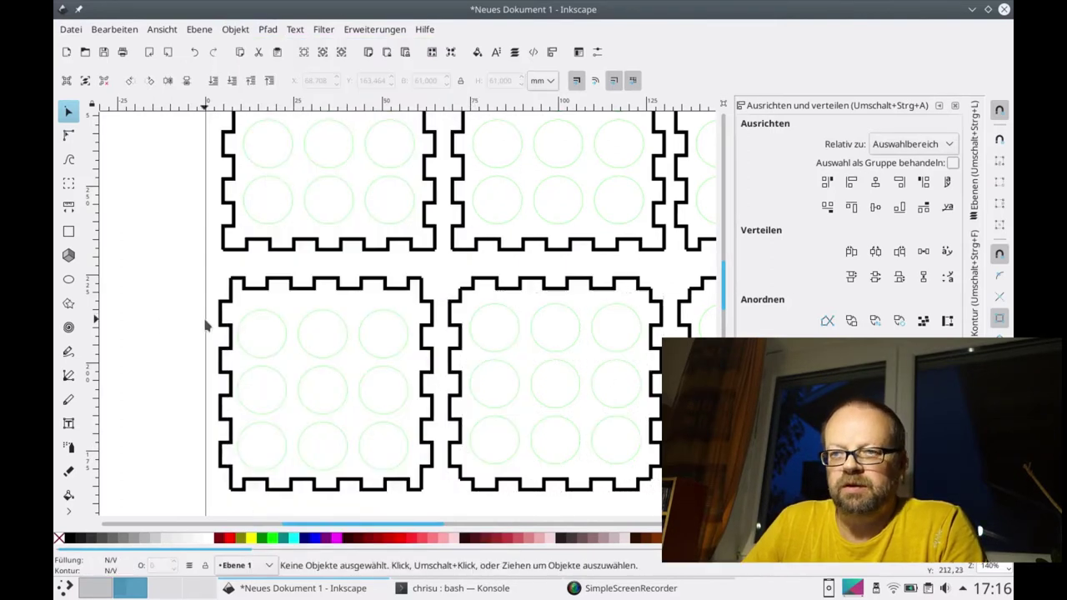
Group the lower-left box outline with its left-edge path, cancelling an accidental move.
{"action": "left_click", "coordinate": [419, 311]}
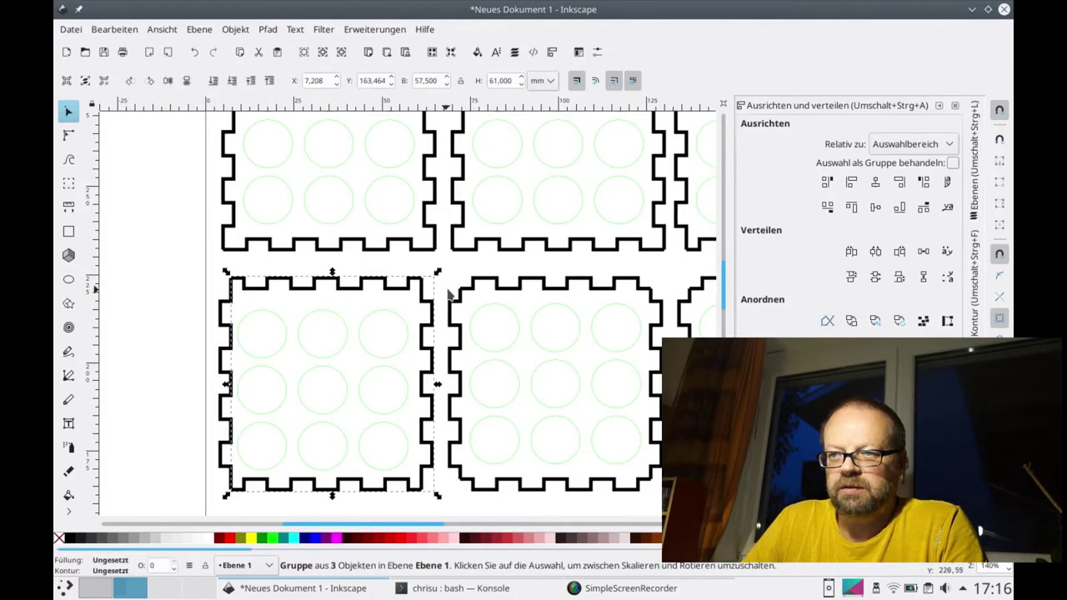
{"action": "left_click", "coordinate": [448, 293]}
{"action": "left_click_drag", "start_coordinate": [415, 304], "coordinate": [330, 362]}
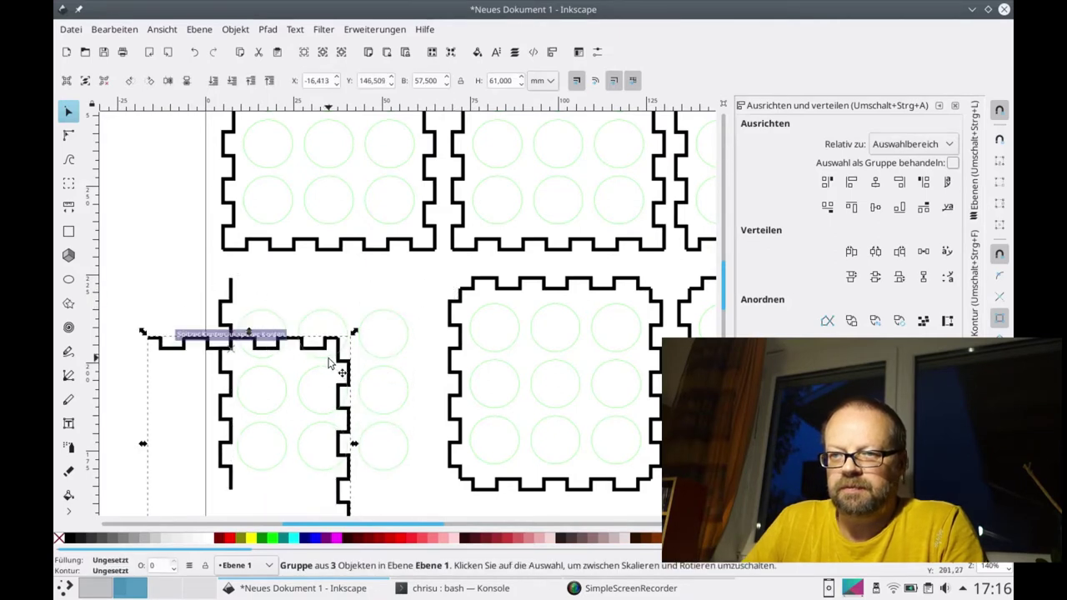
{"action": "key", "text": "Escape"}
{"action": "left_click", "coordinate": [222, 315], "text": "shift"}
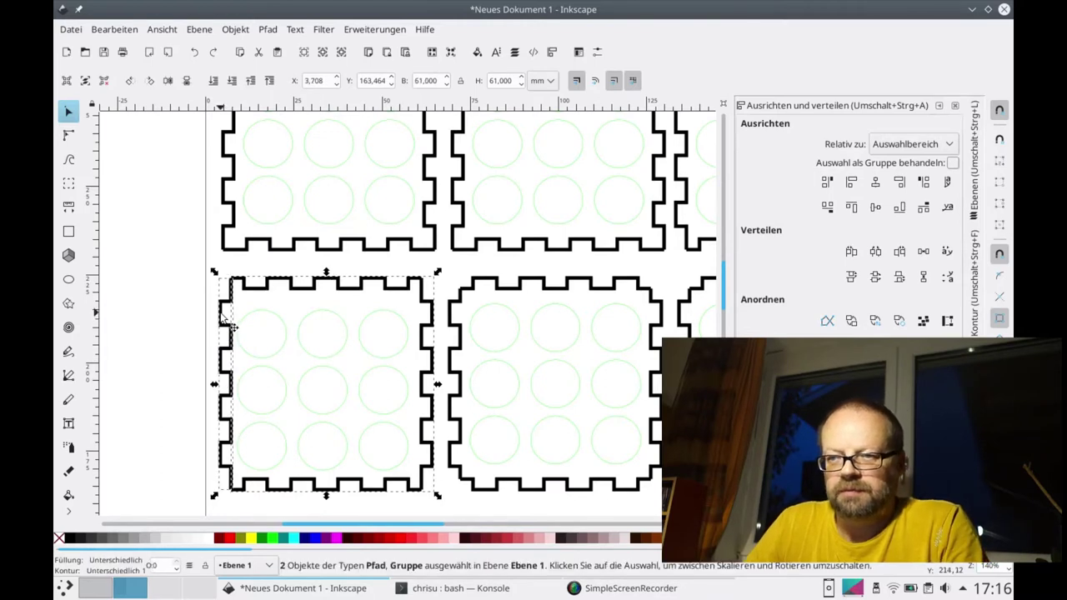
{"action": "key", "text": "ctrl+g"}
Group the lower-left panel's nine circles and centre them both ways in the box outline.
{"action": "left_click", "coordinate": [188, 472]}
{"action": "left_click_drag", "start_coordinate": [186, 510], "coordinate": [417, 300]}
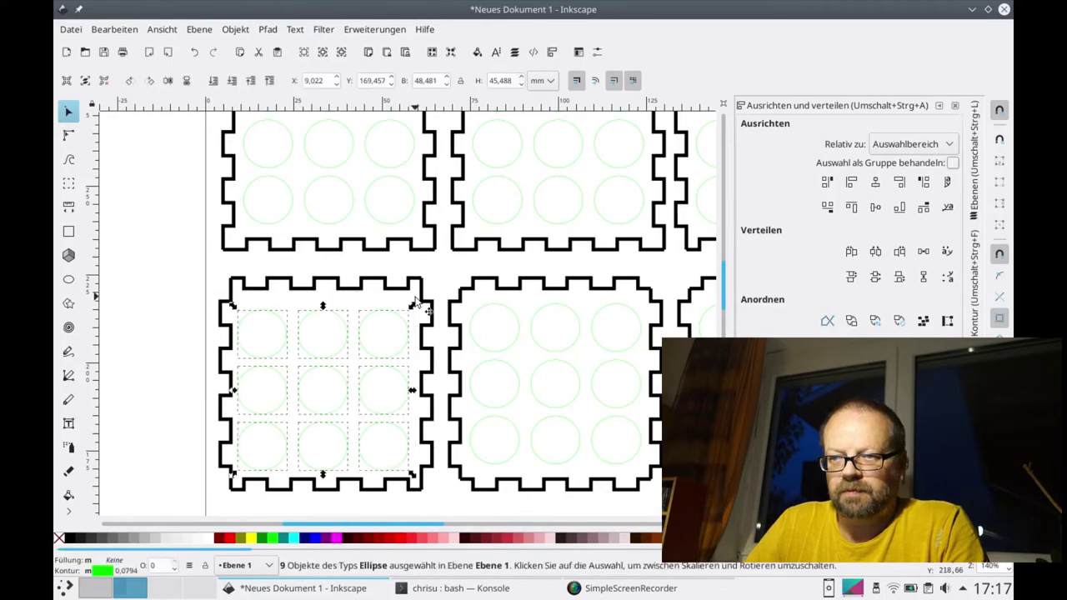
{"action": "key", "text": "ctrl+g"}
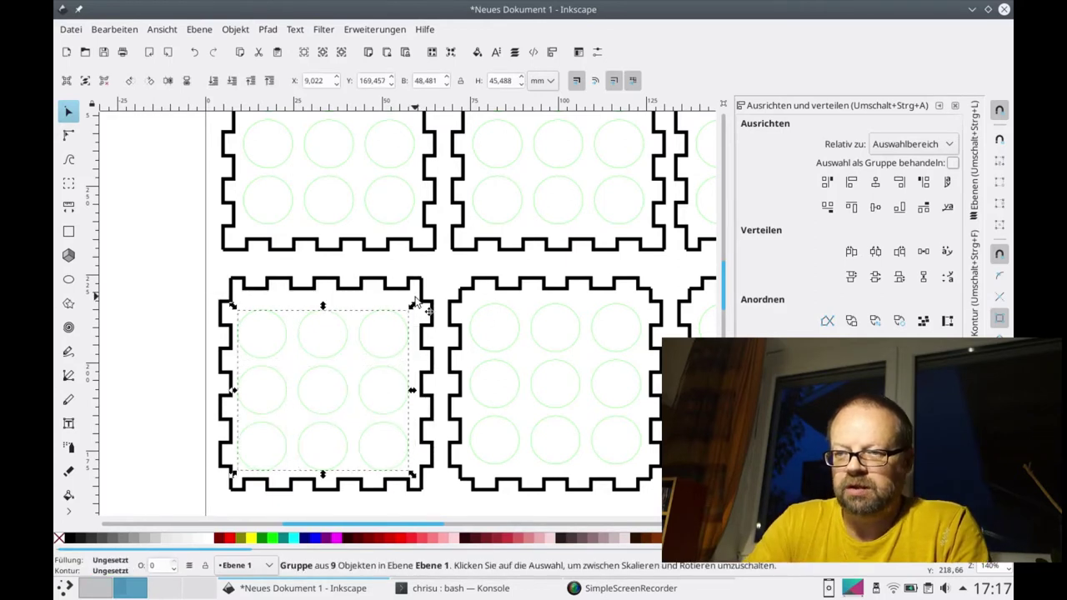
{"action": "left_click", "coordinate": [403, 290], "text": "shift"}
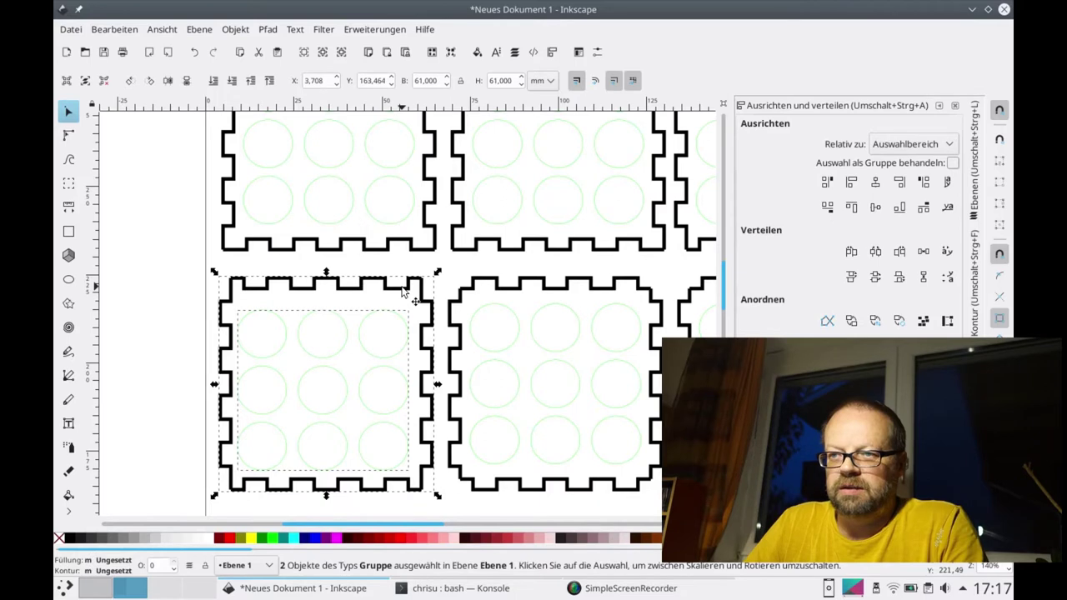
{"action": "left_click", "coordinate": [875, 182]}
{"action": "left_click", "coordinate": [876, 208]}
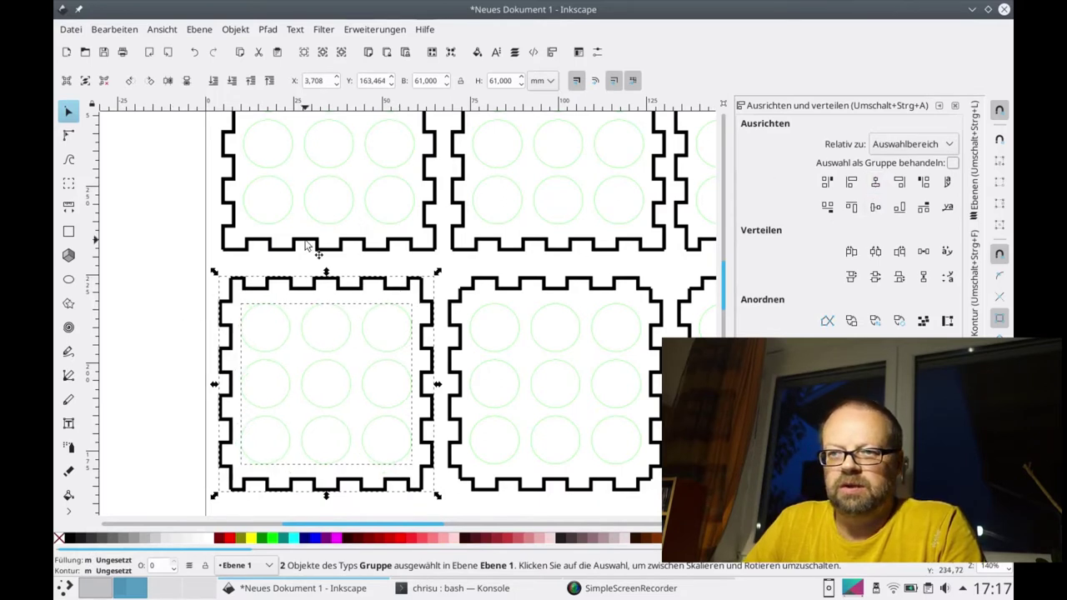
Ungroup the lower-left panel pieces and pan back over all panels.
{"action": "left_click", "coordinate": [236, 30]}
{"action": "left_click", "coordinate": [275, 172]}
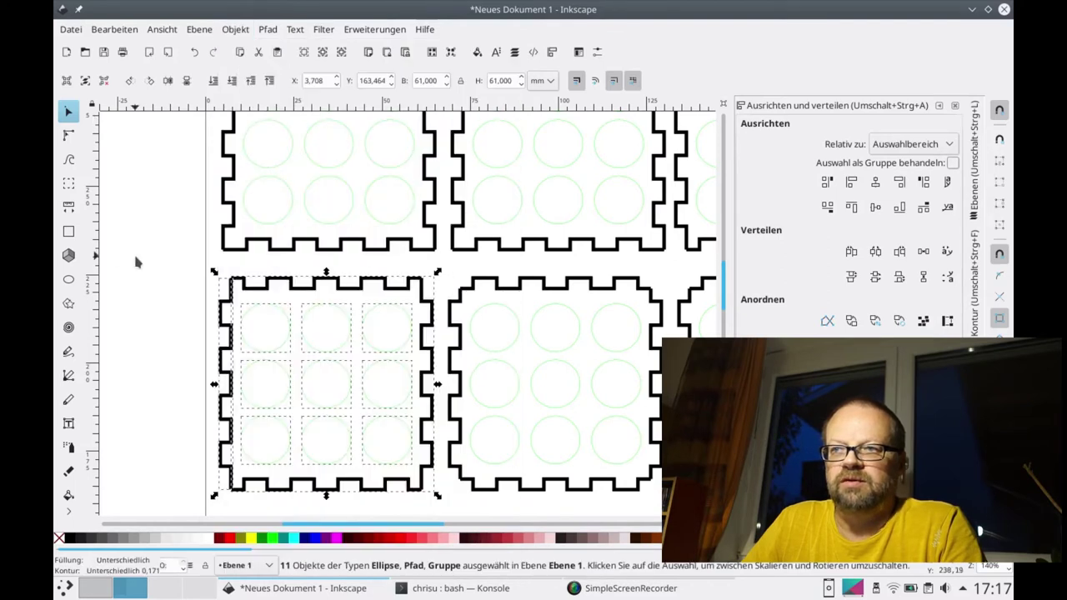
{"action": "left_click", "coordinate": [166, 265]}
{"action": "scroll", "coordinate": [168, 263], "scroll_direction": "left", "scroll_amount": 2}
{"action": "scroll", "coordinate": [168, 264], "scroll_direction": "right", "scroll_amount": 1}
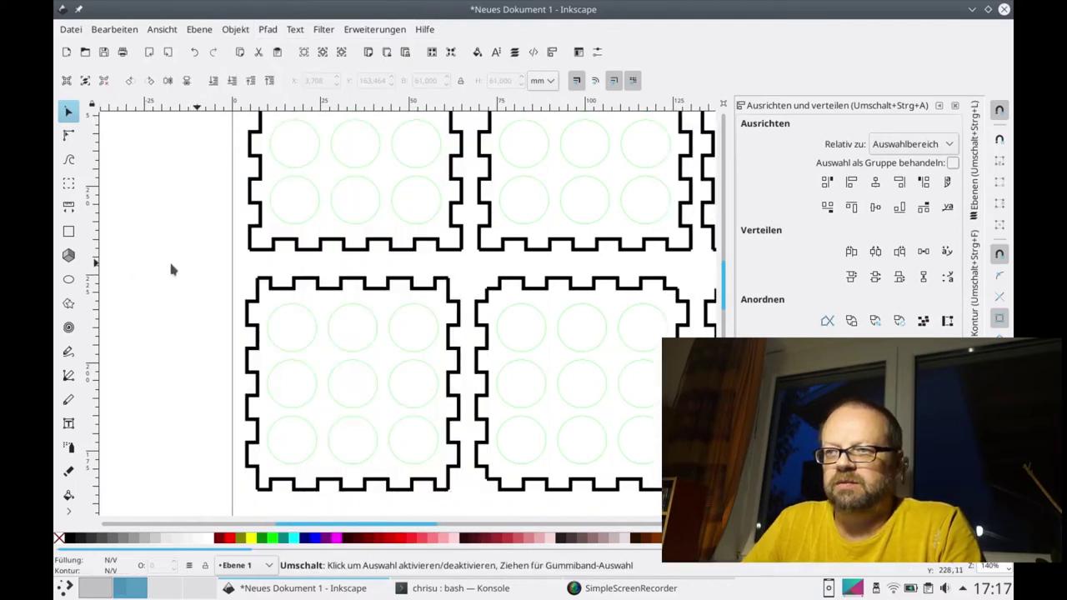
{"action": "scroll", "coordinate": [168, 264], "scroll_direction": "right", "scroll_amount": 1}
{"action": "scroll", "coordinate": [170, 270], "scroll_direction": "up", "scroll_amount": 1}
{"action": "scroll", "coordinate": [170, 269], "scroll_direction": "up", "scroll_amount": 2}
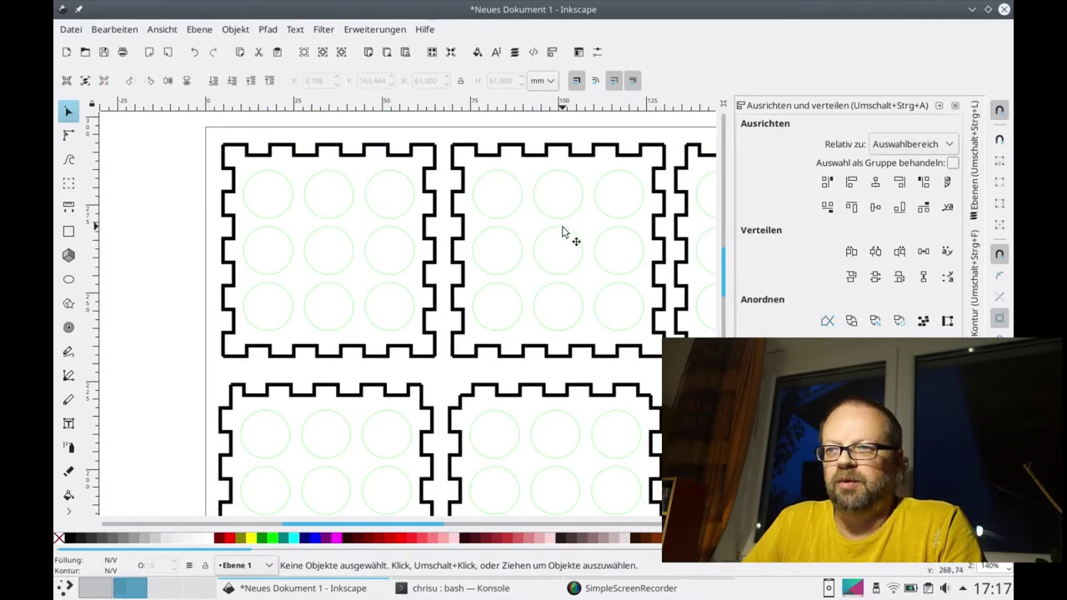
Delete the first panel's eight outer circles, leaving only the centre hole.
{"action": "left_click", "coordinate": [376, 216]}
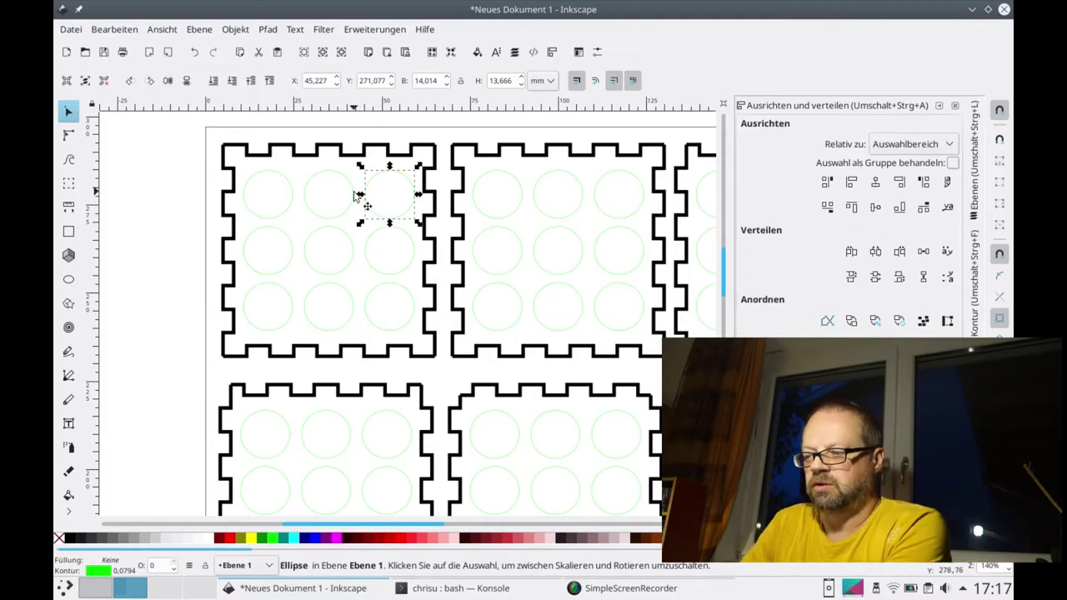
{"action": "key", "text": "Delete"}
{"action": "left_click", "coordinate": [375, 238]}
{"action": "key", "text": "Delete"}
{"action": "left_click", "coordinate": [381, 295]}
{"action": "key", "text": "Delete"}
{"action": "left_click", "coordinate": [349, 213]}
{"action": "key", "text": "Delete"}
{"action": "left_click", "coordinate": [288, 211]}
{"action": "key", "text": "Delete"}
{"action": "left_click", "coordinate": [292, 250]}
{"action": "key", "text": "Delete"}
{"action": "left_click", "coordinate": [282, 295]}
{"action": "key", "text": "Delete"}
{"action": "left_click", "coordinate": [321, 305]}
{"action": "key", "text": "Delete"}
Delete the second panel's bottom-middle and centre circles.
{"action": "left_click", "coordinate": [553, 284]}
{"action": "key", "text": "Delete"}
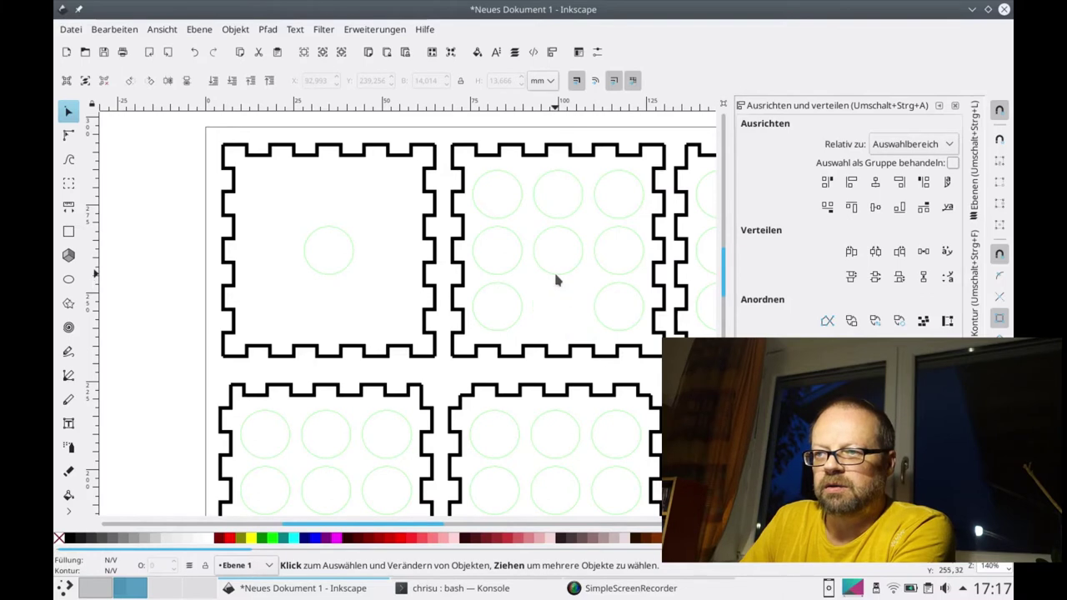
{"action": "left_click", "coordinate": [563, 226]}
{"action": "key", "text": "Delete"}
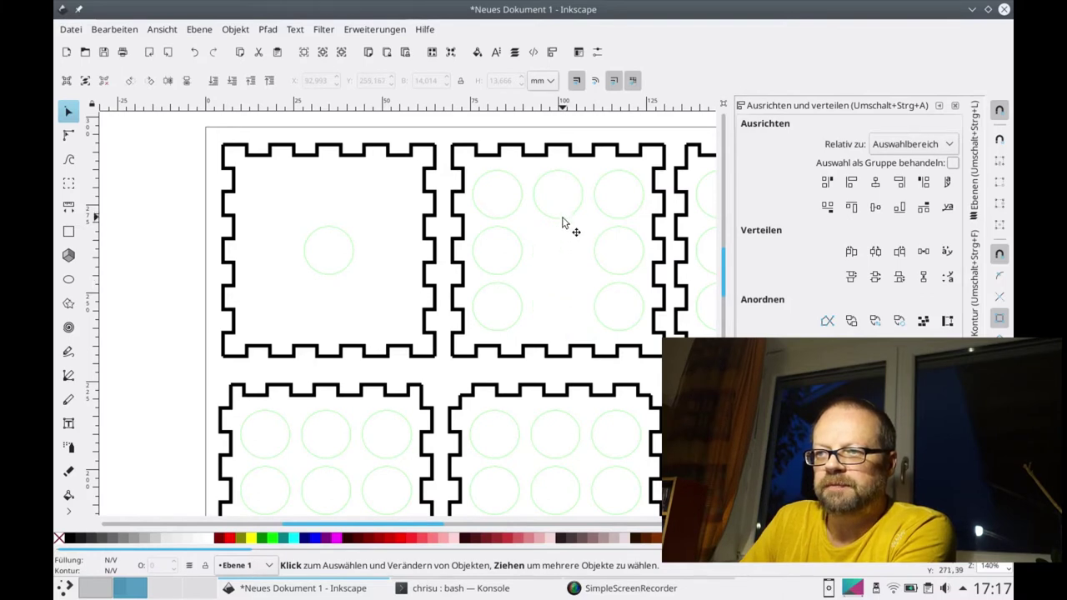
Remove the third panel's bottom-middle and middle-left circles.
{"action": "scroll", "coordinate": [560, 223], "scroll_direction": "right", "scroll_amount": 3, "text": "shift"}
{"action": "scroll", "coordinate": [560, 223], "scroll_direction": "right", "scroll_amount": 2, "text": "shift"}
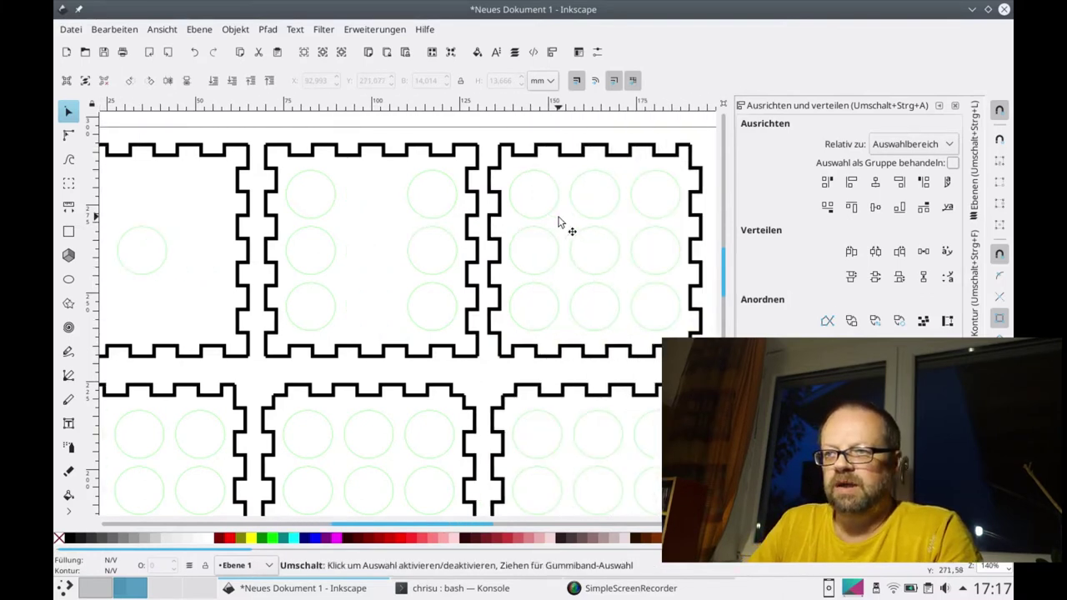
{"action": "scroll", "coordinate": [561, 224], "scroll_direction": "right", "scroll_amount": 2, "text": "shift"}
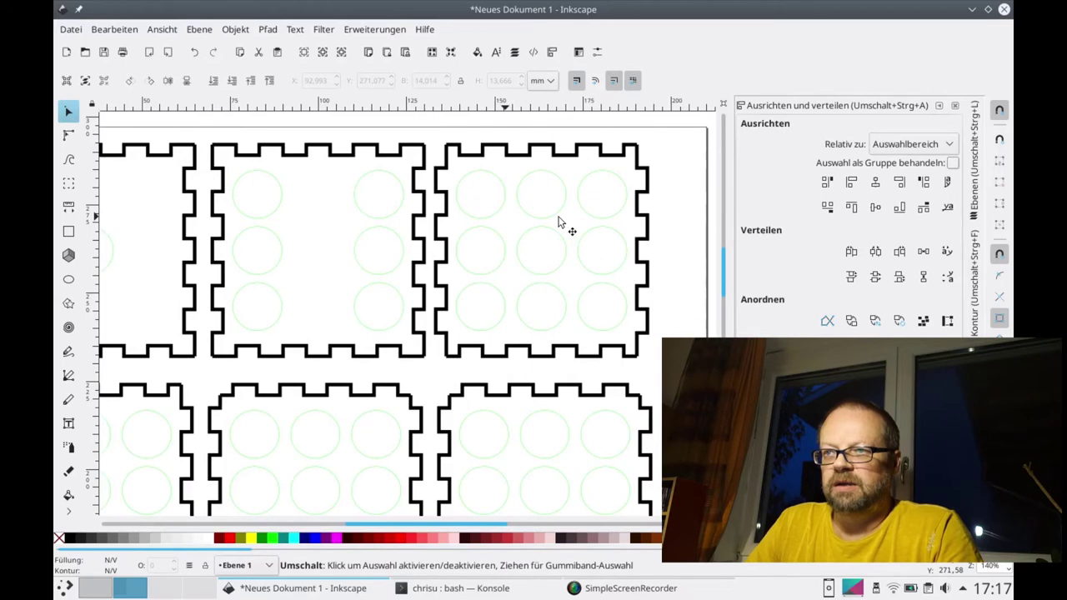
{"action": "left_click", "coordinate": [527, 183]}
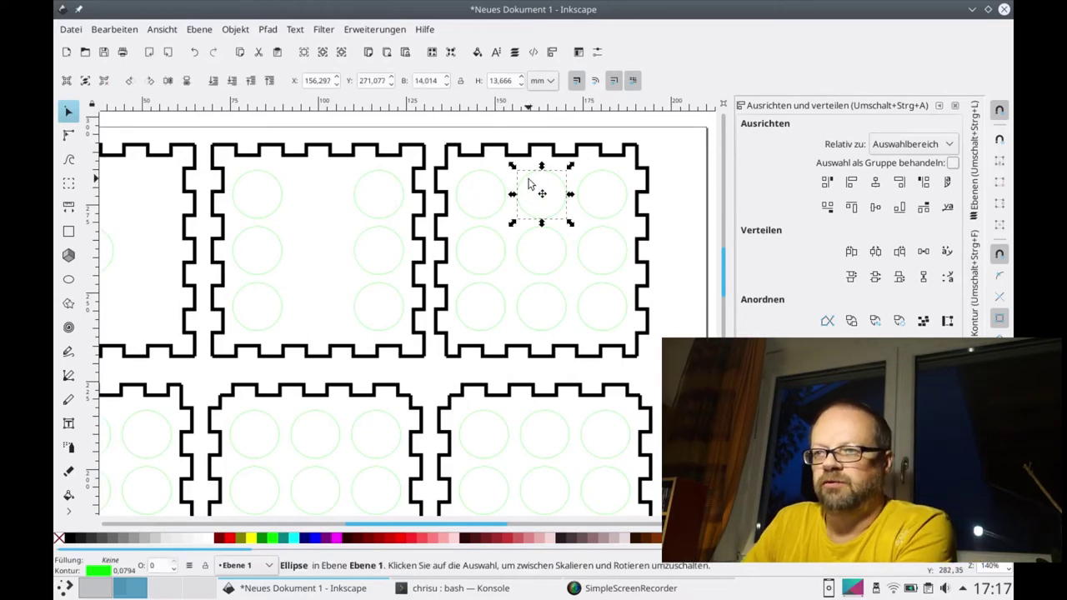
{"action": "key", "text": "Escape"}
{"action": "left_click", "coordinate": [553, 332]}
{"action": "key", "text": "Delete"}
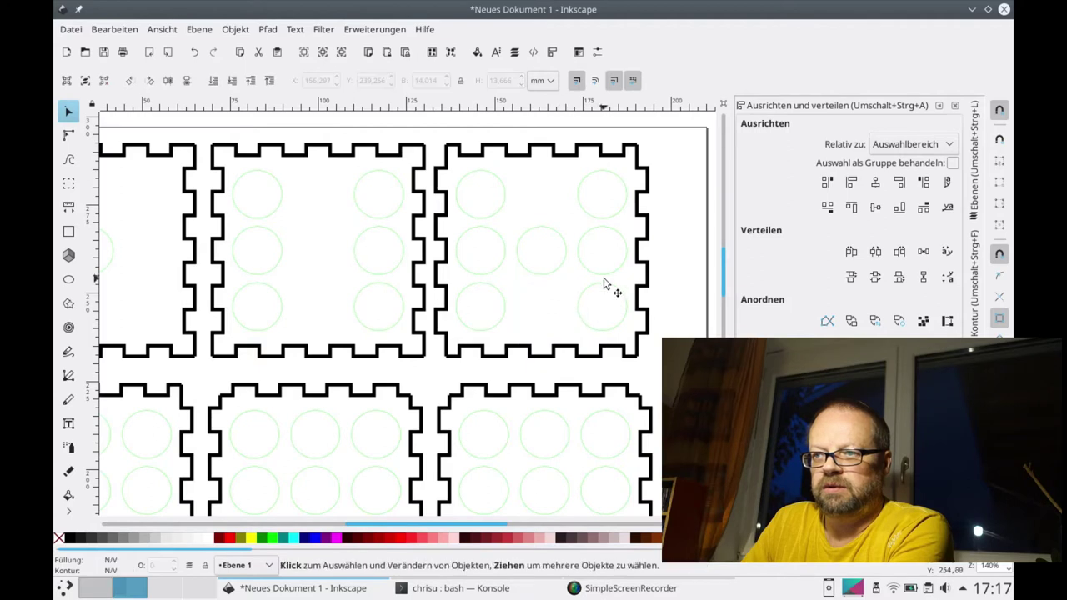
{"action": "left_click", "coordinate": [496, 273]}
{"action": "key", "text": "Delete"}
Delete six holes from the bottom-left panel, leaving two.
{"action": "scroll", "coordinate": [497, 272], "scroll_direction": "up", "scroll_amount": 1}
{"action": "scroll", "coordinate": [496, 273], "scroll_direction": "left", "scroll_amount": 6}
{"action": "scroll", "coordinate": [497, 273], "scroll_direction": "left", "scroll_amount": 2}
{"action": "scroll", "coordinate": [497, 273], "scroll_direction": "down", "scroll_amount": 2}
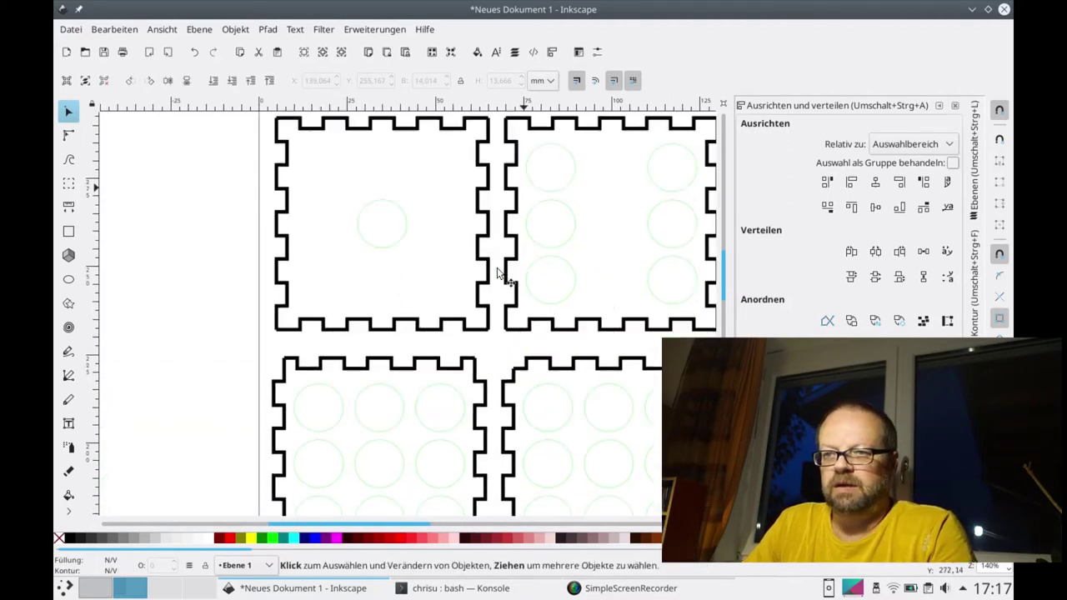
{"action": "scroll", "coordinate": [497, 273], "scroll_direction": "down", "scroll_amount": 3}
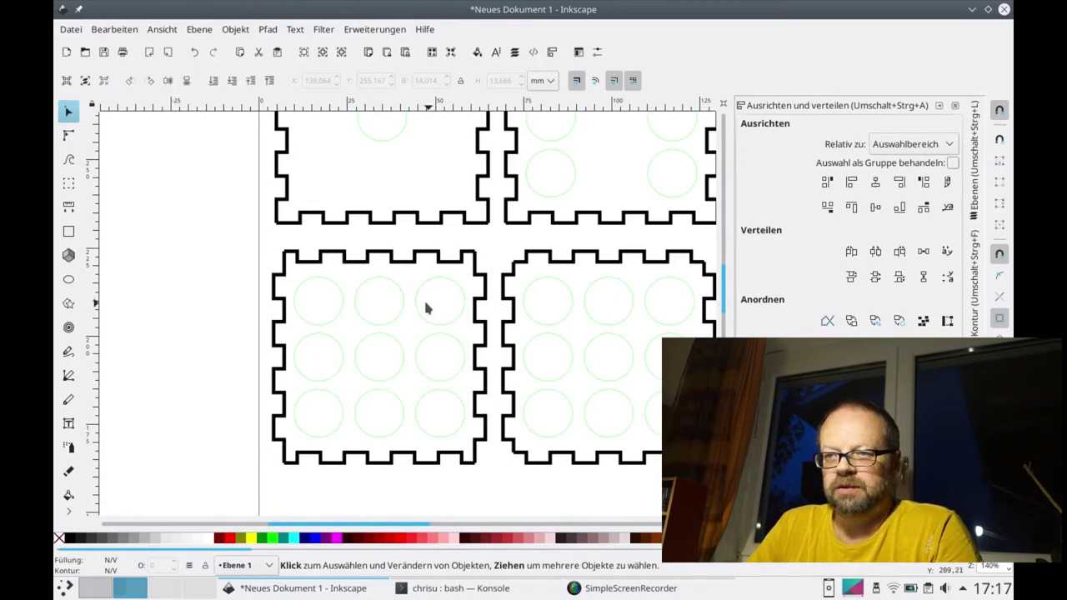
{"action": "left_click", "coordinate": [356, 299]}
{"action": "key", "text": "Delete"}
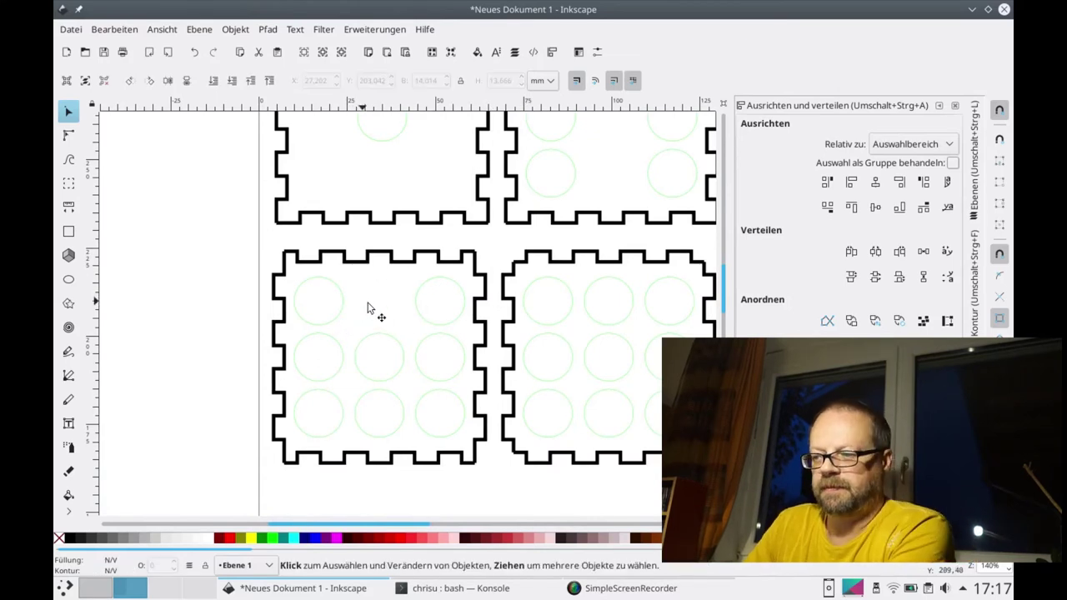
{"action": "left_click", "coordinate": [417, 298]}
{"action": "key", "text": "Delete"}
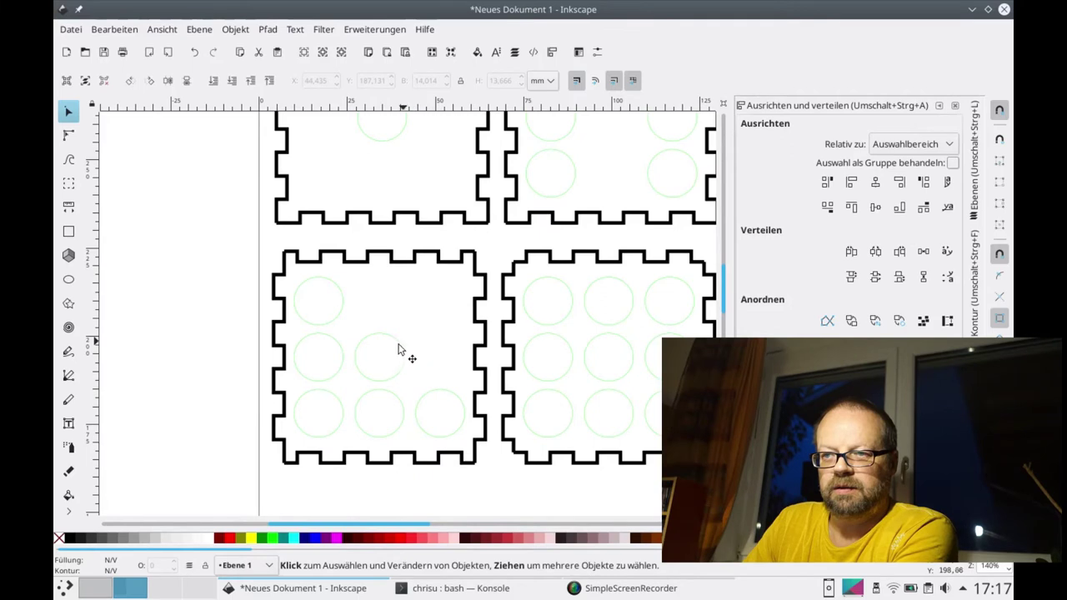
{"action": "left_click", "coordinate": [399, 348]}
{"action": "key", "text": "Delete"}
{"action": "left_click", "coordinate": [383, 396]}
{"action": "key", "text": "Delete"}
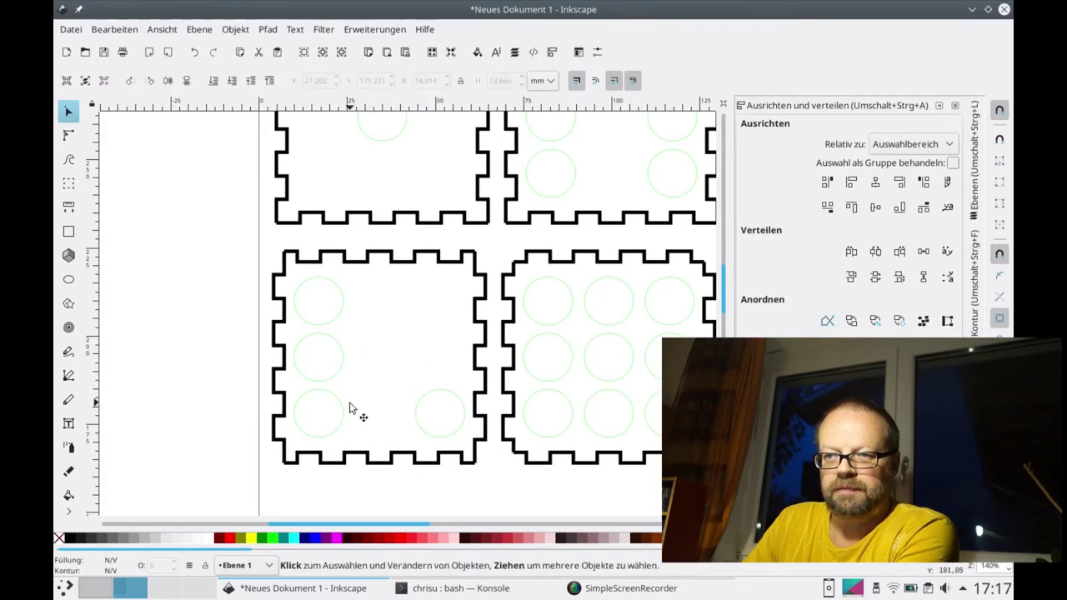
{"action": "left_click", "coordinate": [336, 408]}
{"action": "key", "text": "Delete"}
{"action": "left_click", "coordinate": [338, 379]}
{"action": "key", "text": "Delete"}
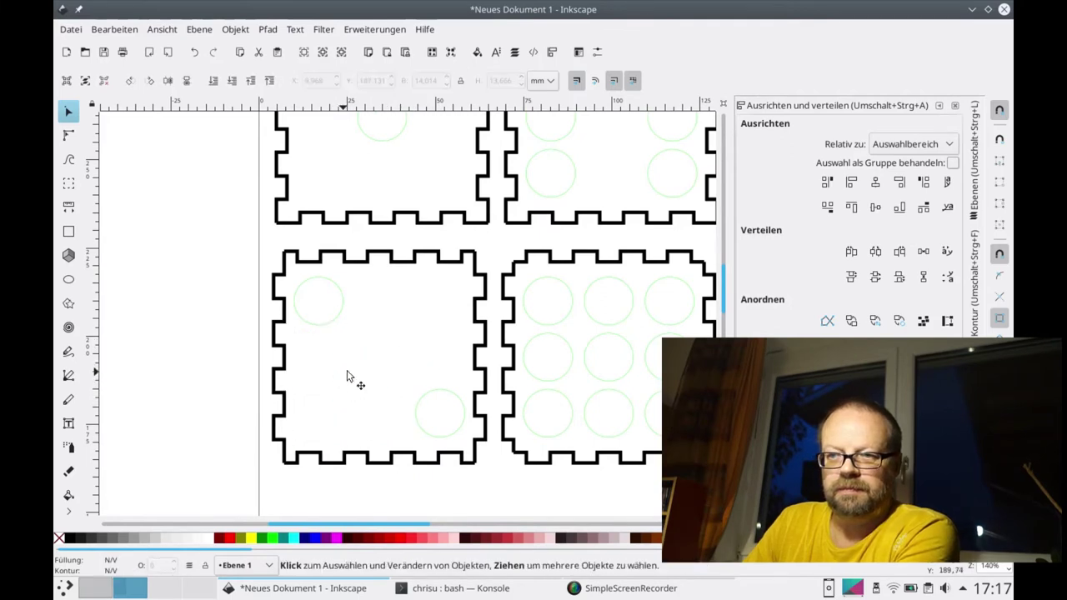
Delete five holes from the bottom-middle panel, leaving four.
{"action": "scroll", "coordinate": [388, 369], "scroll_direction": "right", "scroll_amount": 2}
{"action": "scroll", "coordinate": [394, 364], "scroll_direction": "right", "scroll_amount": 1}
{"action": "scroll", "coordinate": [398, 358], "scroll_direction": "right", "scroll_amount": 1}
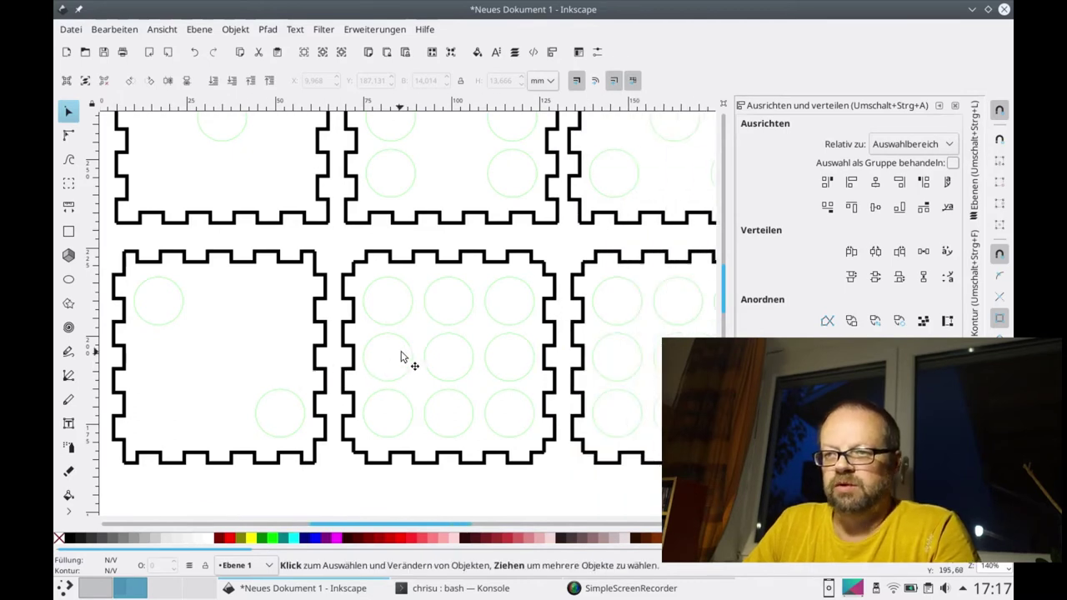
{"action": "left_click", "coordinate": [406, 350]}
{"action": "key", "text": "Delete"}
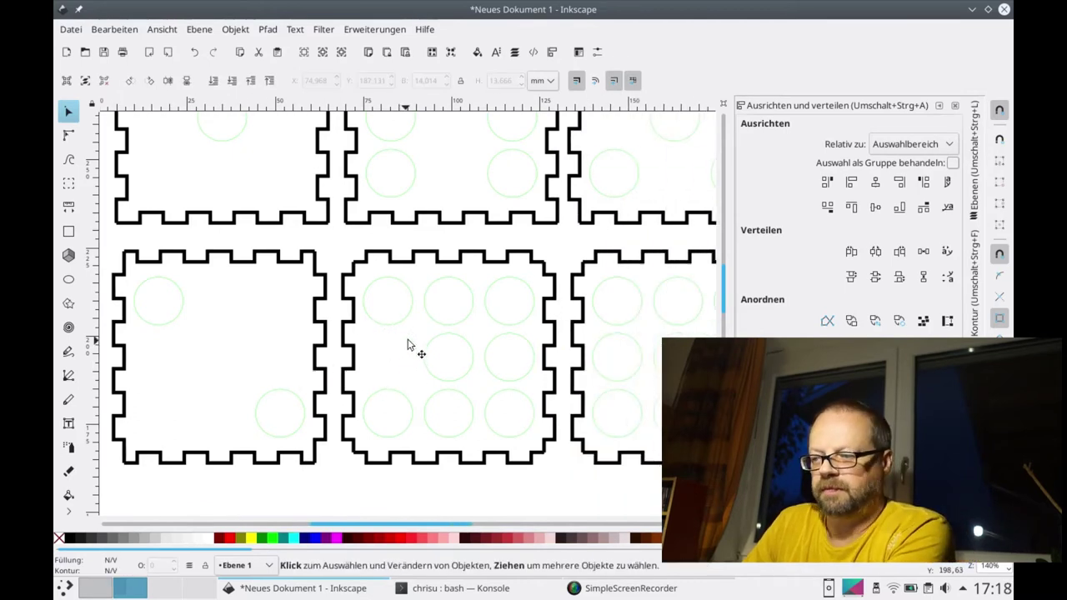
{"action": "left_click", "coordinate": [432, 324]}
{"action": "key", "text": "Delete"}
{"action": "left_click", "coordinate": [446, 346]}
{"action": "key", "text": "Delete"}
{"action": "left_click", "coordinate": [449, 388]}
{"action": "key", "text": "Delete"}
{"action": "left_click", "coordinate": [490, 364]}
{"action": "key", "text": "Delete"}
Delete six holes from the bottom-right panel, leaving three.
{"action": "scroll", "coordinate": [503, 364], "scroll_direction": "right", "scroll_amount": 1}
{"action": "scroll", "coordinate": [503, 365], "scroll_direction": "right", "scroll_amount": 1}
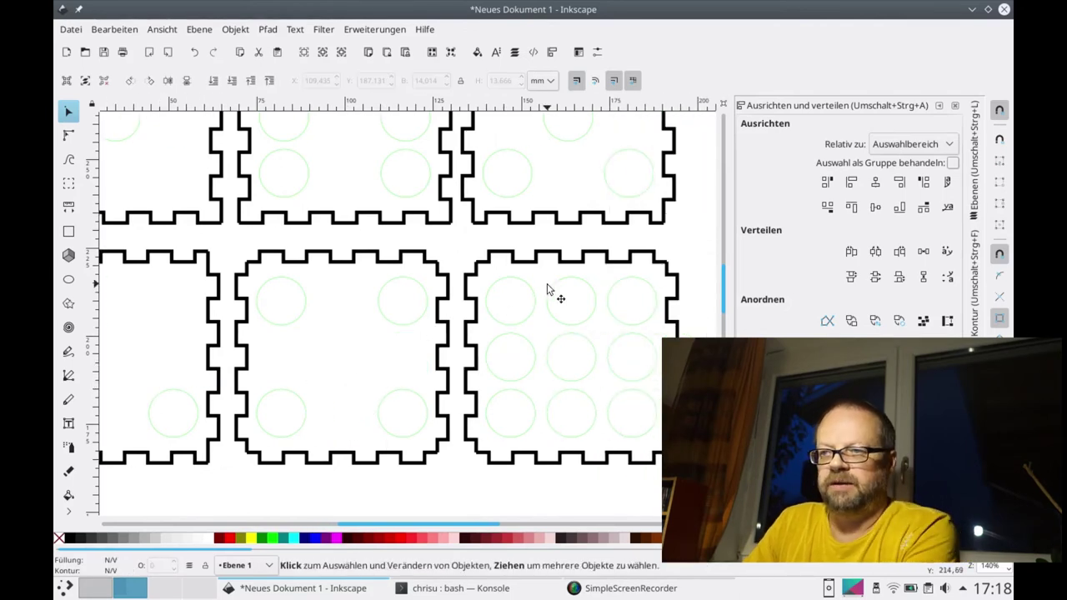
{"action": "left_click", "coordinate": [548, 290]}
{"action": "key", "text": "Delete"}
{"action": "left_click", "coordinate": [631, 287]}
{"action": "key", "text": "Delete"}
{"action": "left_click", "coordinate": [608, 359]}
{"action": "key", "text": "Delete"}
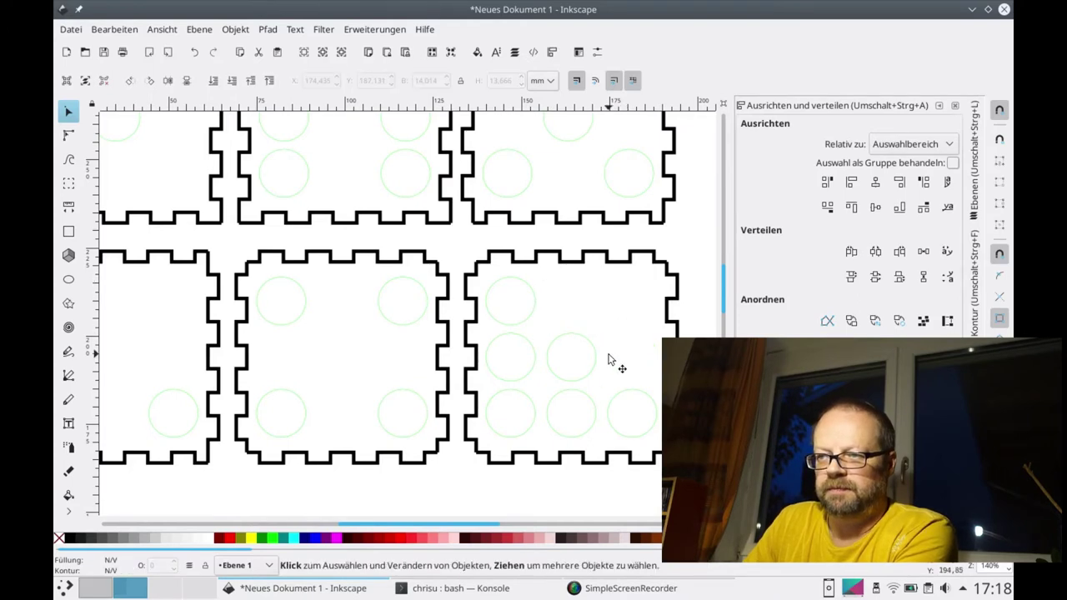
{"action": "left_click", "coordinate": [587, 396]}
{"action": "key", "text": "Delete"}
{"action": "left_click", "coordinate": [531, 404]}
{"action": "key", "text": "Delete"}
{"action": "left_click", "coordinate": [529, 377]}
{"action": "key", "text": "Delete"}
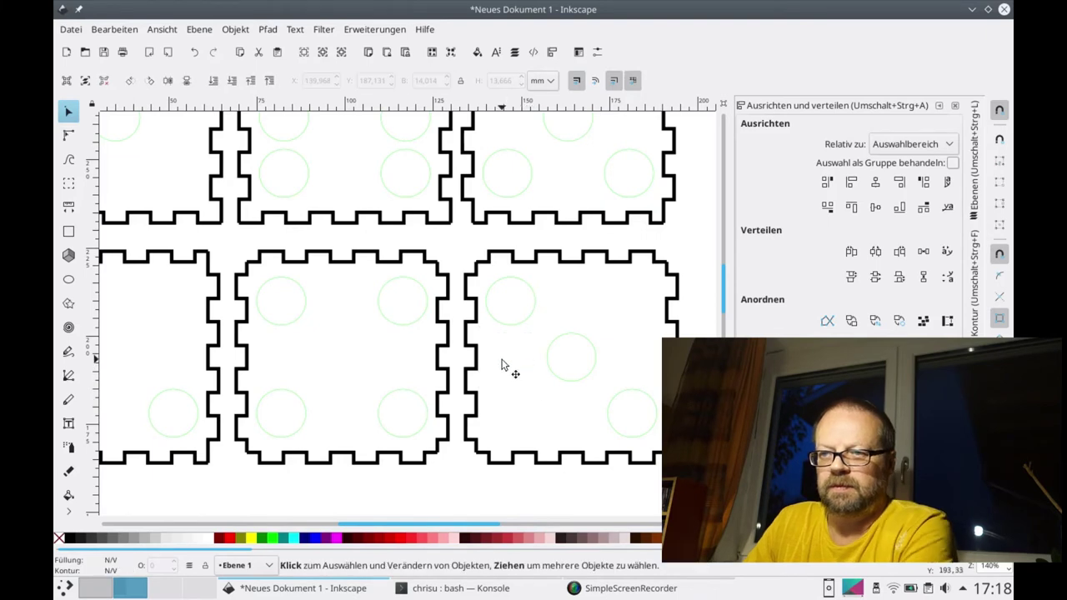
Scroll the view back to show all six dice panels.
{"action": "scroll", "coordinate": [502, 363], "scroll_direction": "right", "scroll_amount": 1}
{"action": "scroll", "coordinate": [504, 360], "scroll_direction": "left", "scroll_amount": 1}
{"action": "scroll", "coordinate": [507, 357], "scroll_direction": "left", "scroll_amount": 2}
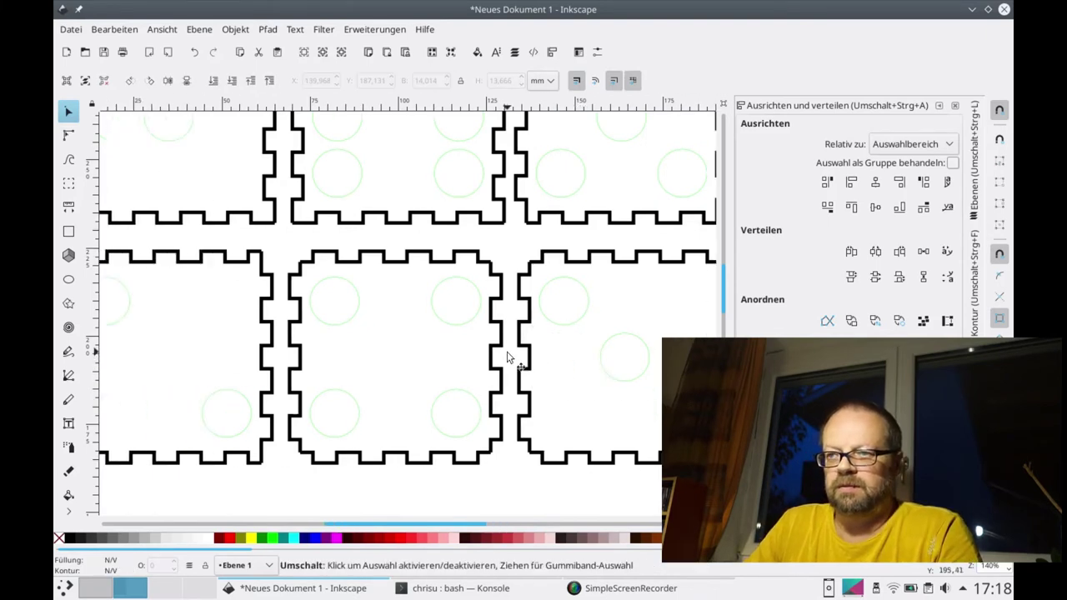
{"action": "scroll", "coordinate": [508, 356], "scroll_direction": "down", "scroll_amount": 1, "text": "ctrl"}
{"action": "scroll", "coordinate": [509, 355], "scroll_direction": "up", "scroll_amount": 1}
{"action": "scroll", "coordinate": [511, 355], "scroll_direction": "up", "scroll_amount": 1}
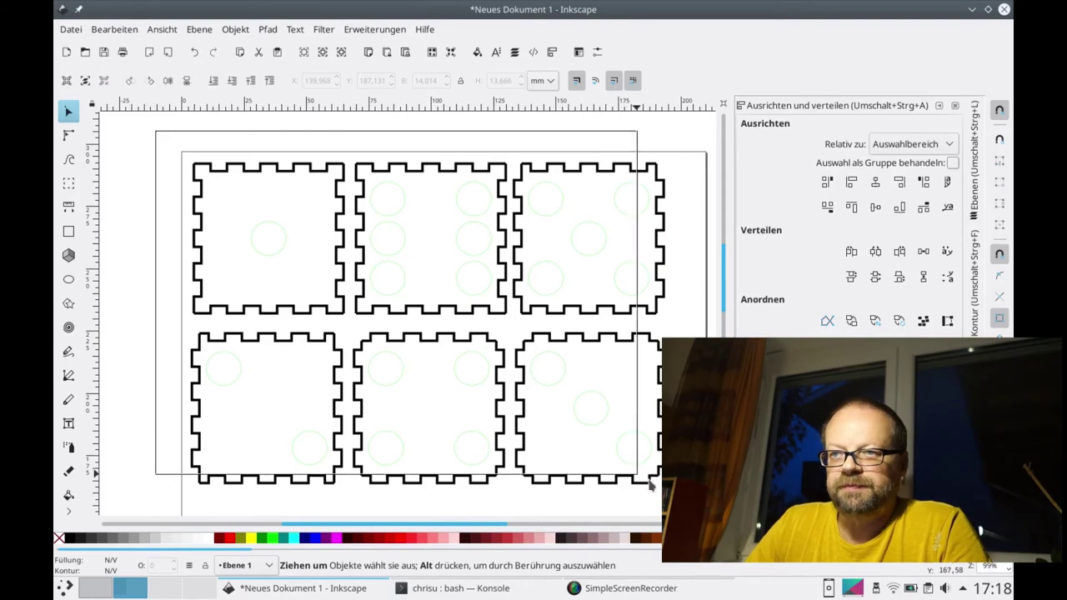
Select all panels and holes, remove their fill and give them a flat red ff0000 stroke.
{"action": "left_click_drag", "start_coordinate": [159, 145], "coordinate": [684, 500]}
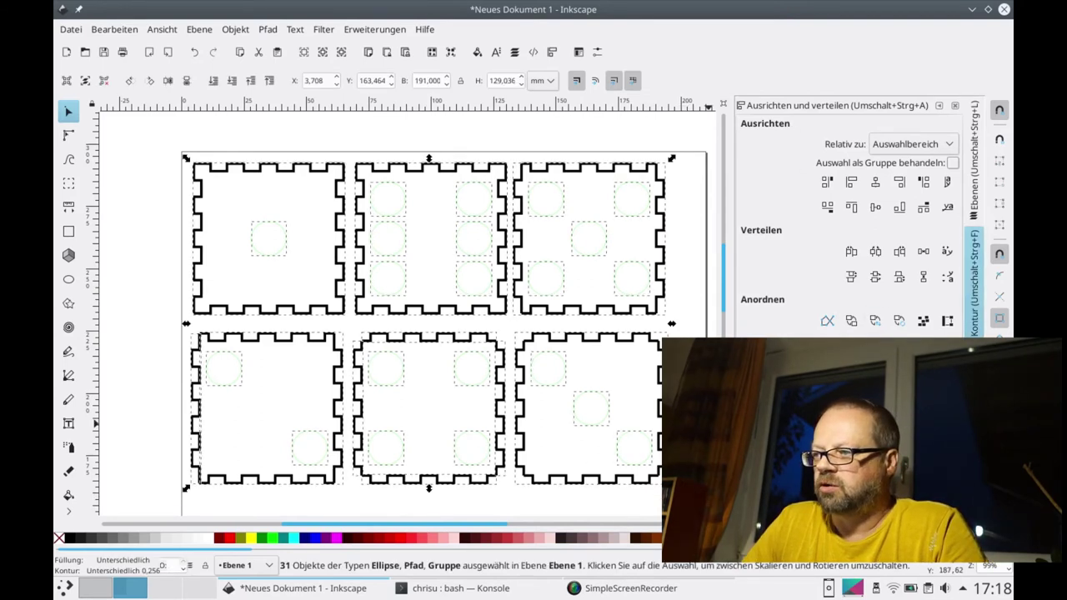
{"action": "left_click", "coordinate": [974, 279]}
{"action": "left_click", "coordinate": [715, 153]}
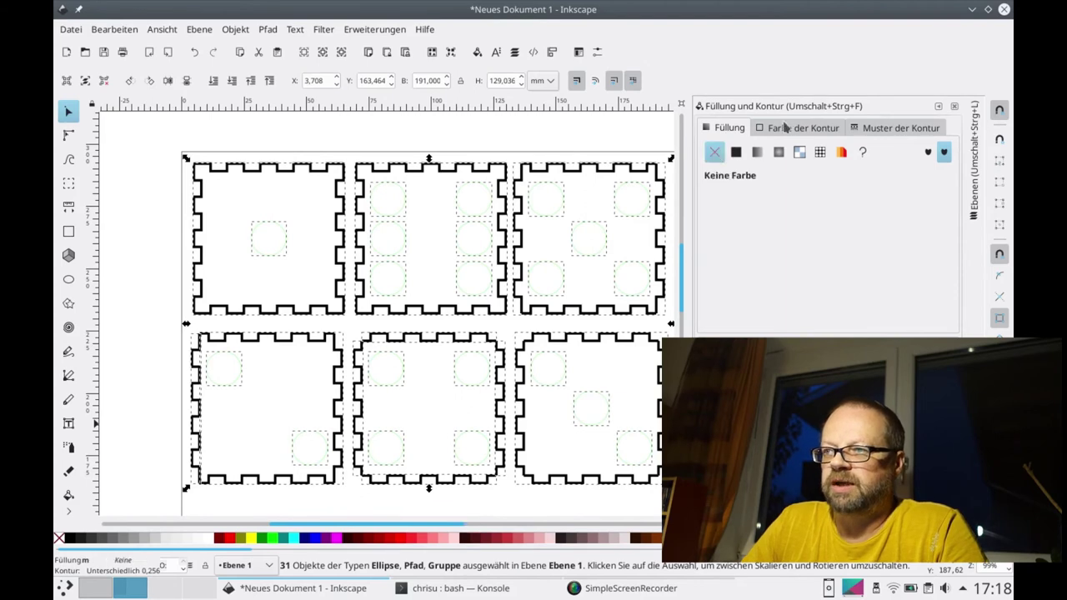
{"action": "left_click", "coordinate": [788, 128]}
{"action": "left_click", "coordinate": [736, 152]}
{"action": "left_click", "coordinate": [728, 195]}
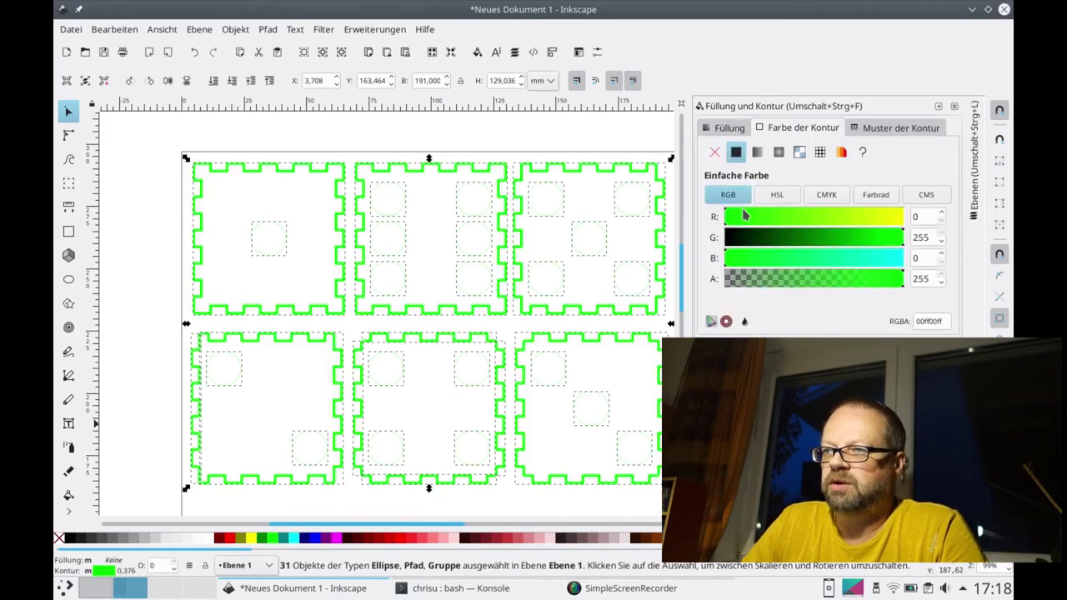
{"action": "left_click_drag", "start_coordinate": [845, 238], "coordinate": [727, 238]}
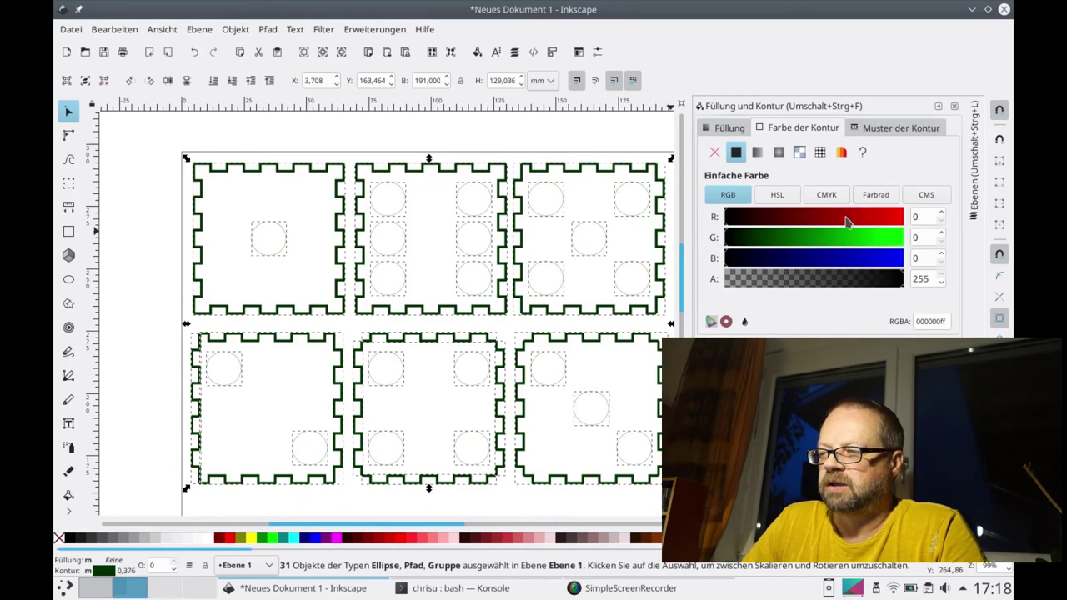
{"action": "left_click_drag", "start_coordinate": [847, 218], "coordinate": [958, 217]}
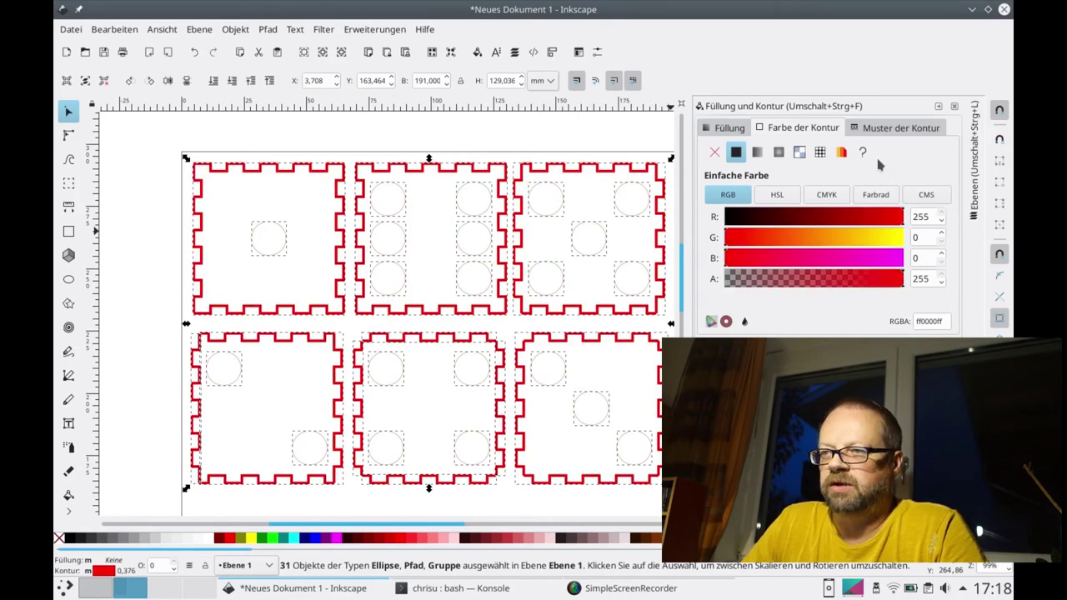
Set the stroke width to 0,3 px, then deselect everything.
{"action": "left_click", "coordinate": [886, 129]}
{"action": "left_click", "coordinate": [896, 152]}
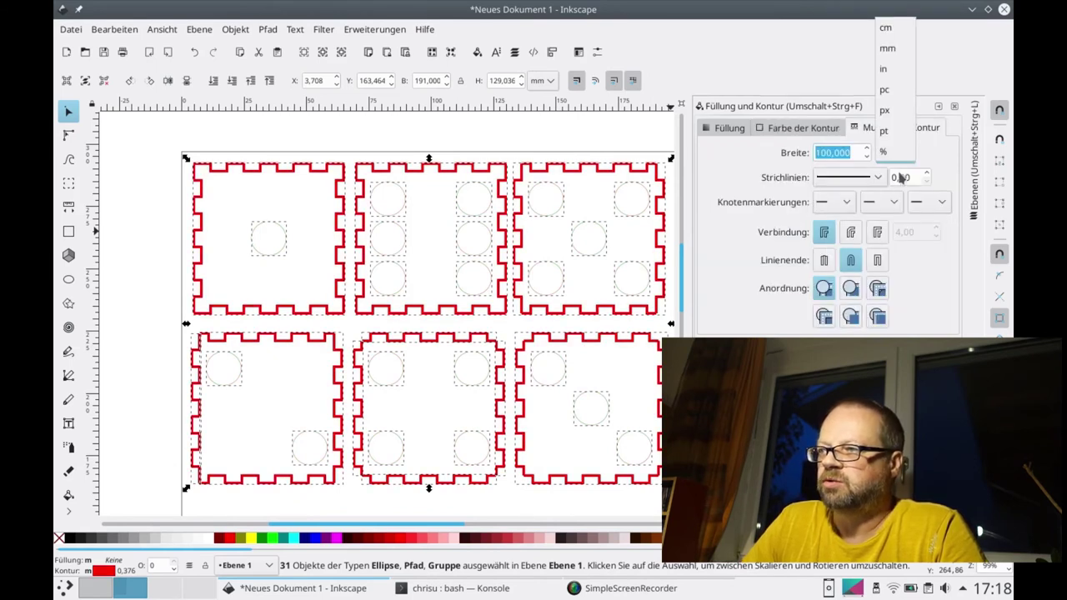
{"action": "left_click", "coordinate": [899, 118]}
{"action": "triple_click", "coordinate": [850, 152]}
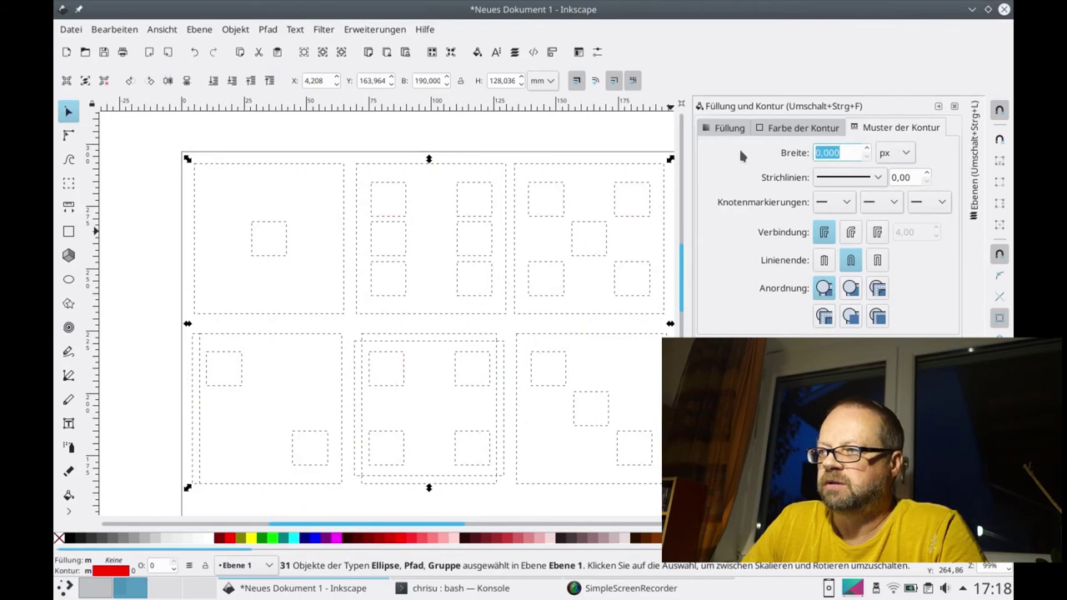
{"action": "type", "text": "0,3"}
{"action": "key", "text": "Return"}
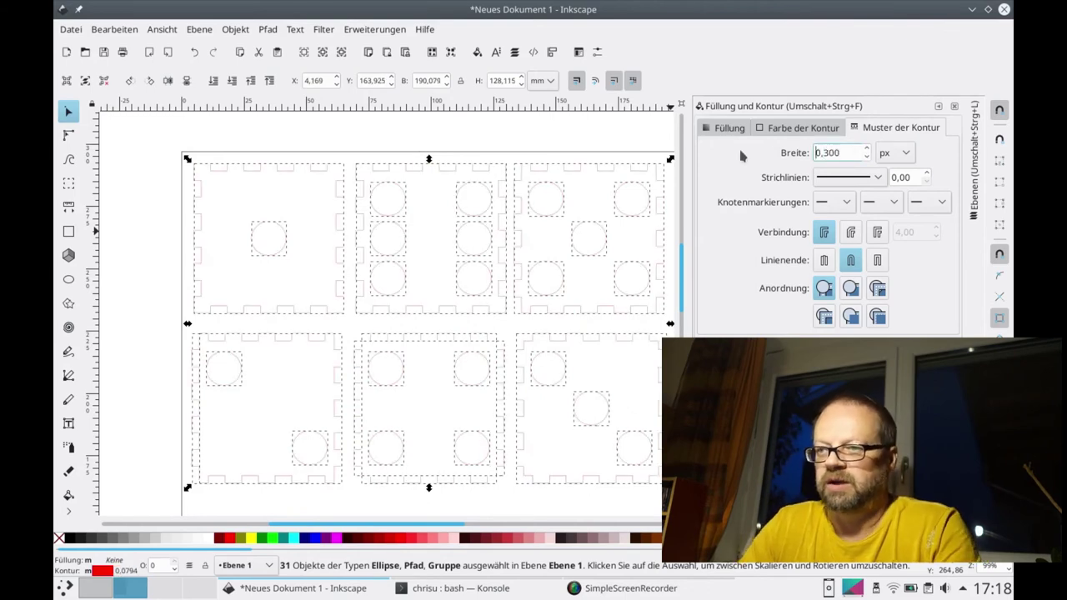
{"action": "left_click", "coordinate": [152, 239]}
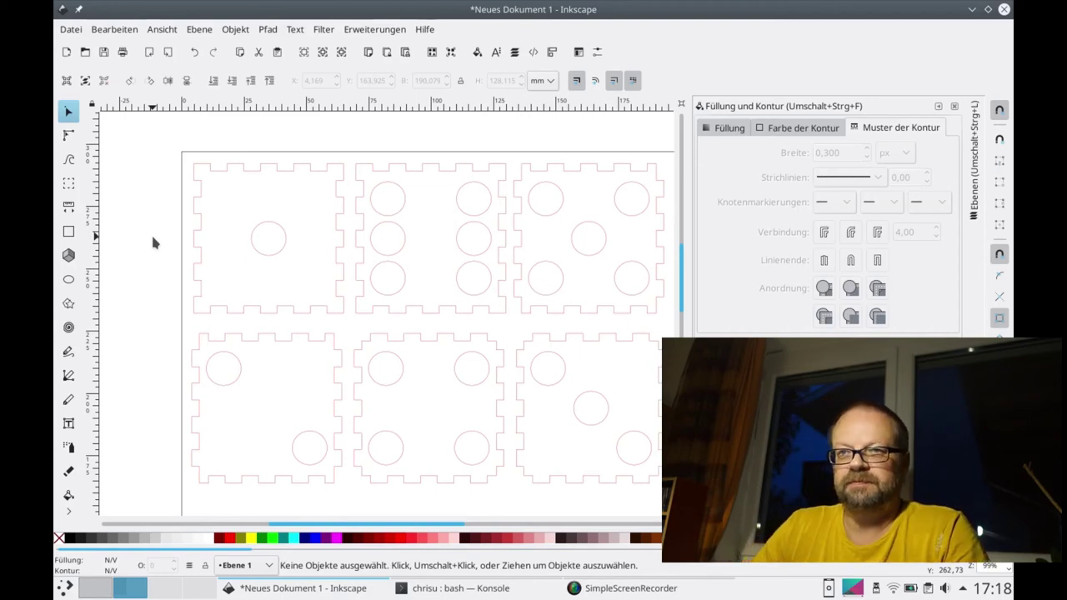
In Save As, create a lasercutter folder inside Digitale_Welt_WPF.
{"action": "left_click", "coordinate": [74, 32]}
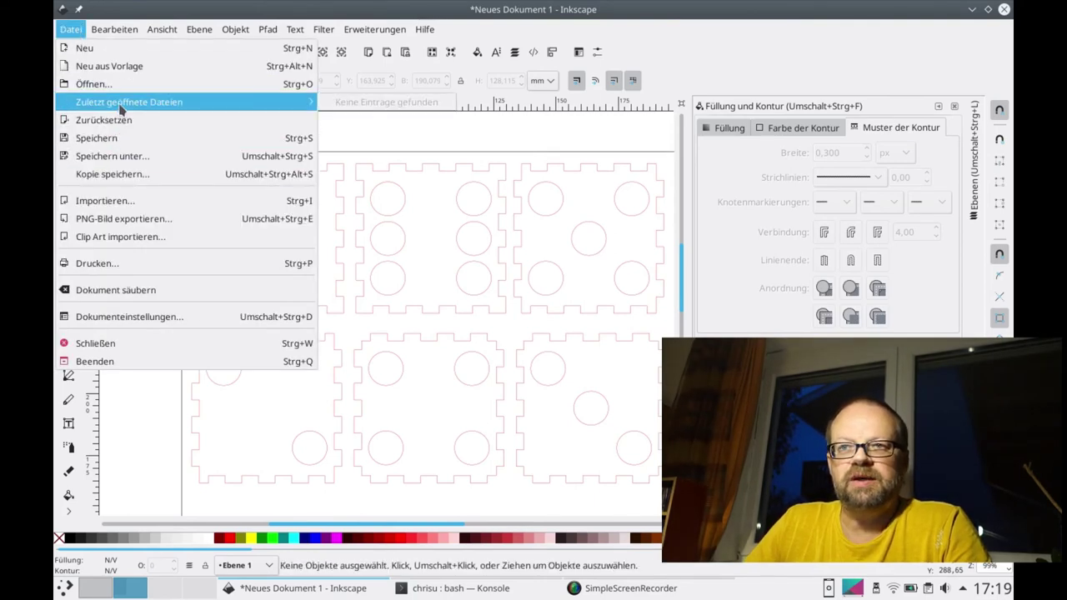
{"action": "left_click", "coordinate": [125, 156]}
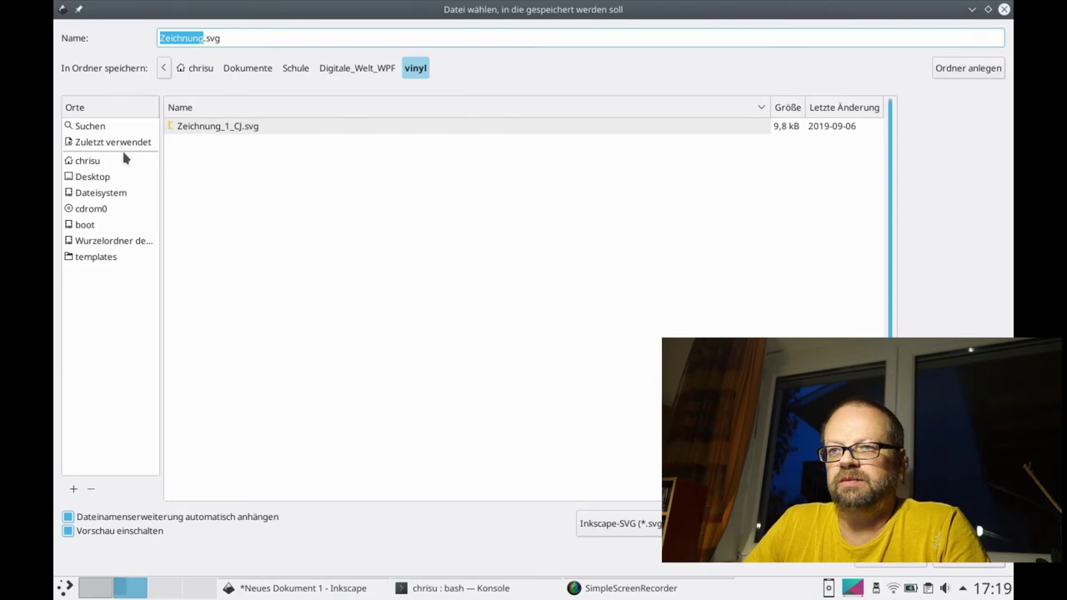
{"action": "left_click", "coordinate": [373, 70]}
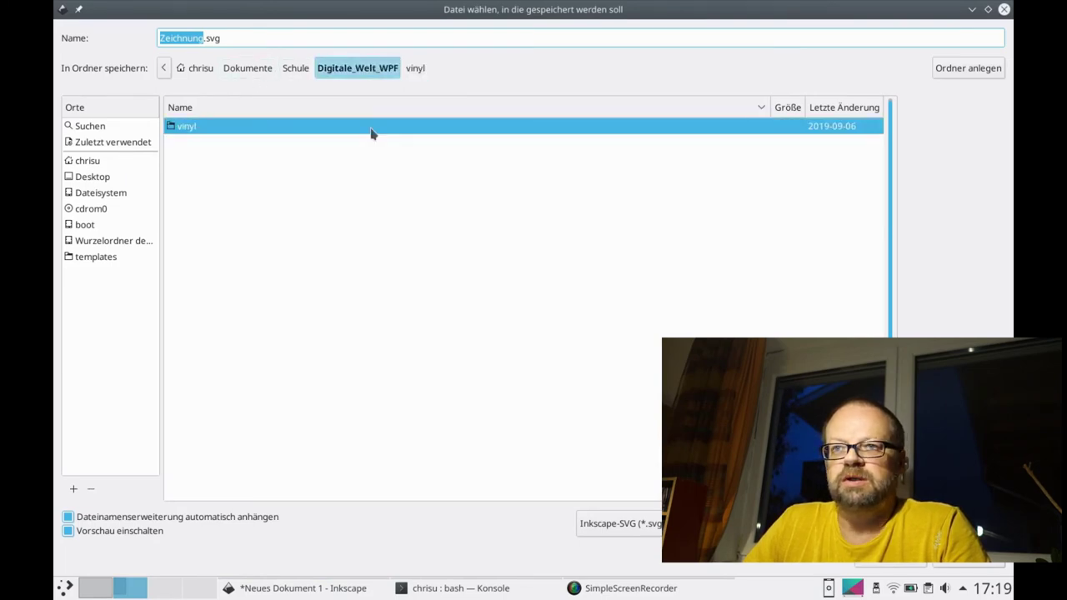
{"action": "left_click", "coordinate": [970, 68]}
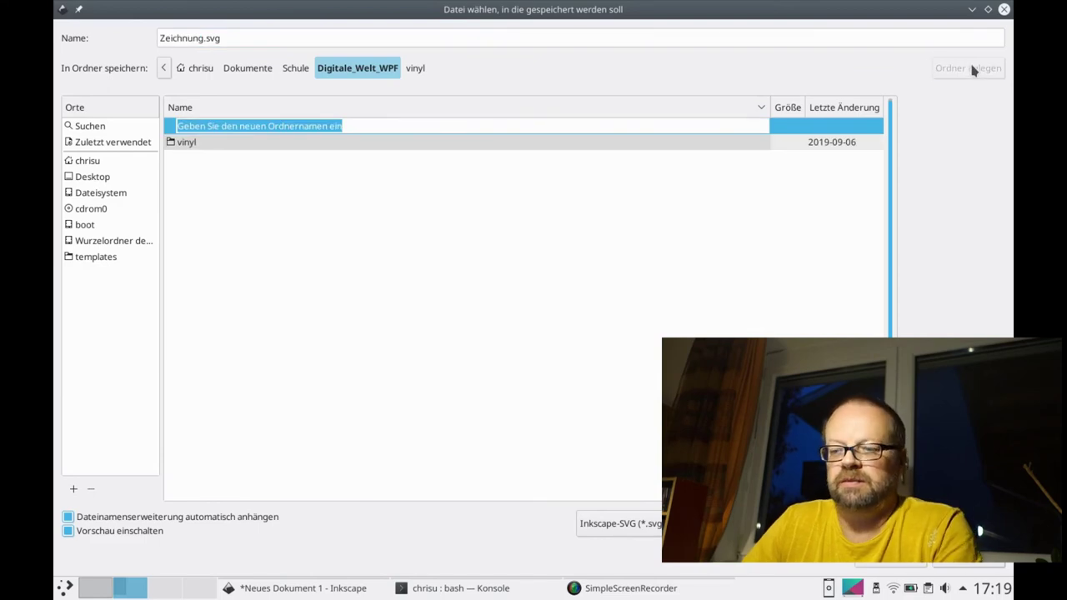
{"action": "type", "text": "lasercutt"}
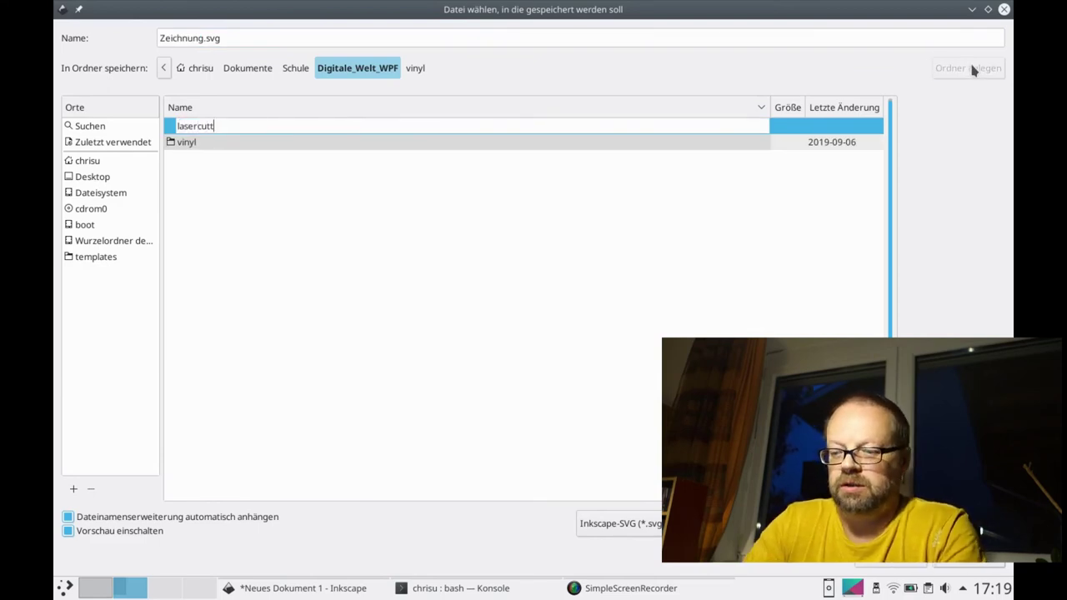
{"action": "key", "text": "Return"}
Replace the default name Zeichnung with cube.svg and save.
{"action": "left_click", "coordinate": [191, 38]}
{"action": "double_click", "coordinate": [192, 38]}
{"action": "type", "text": "cube"}
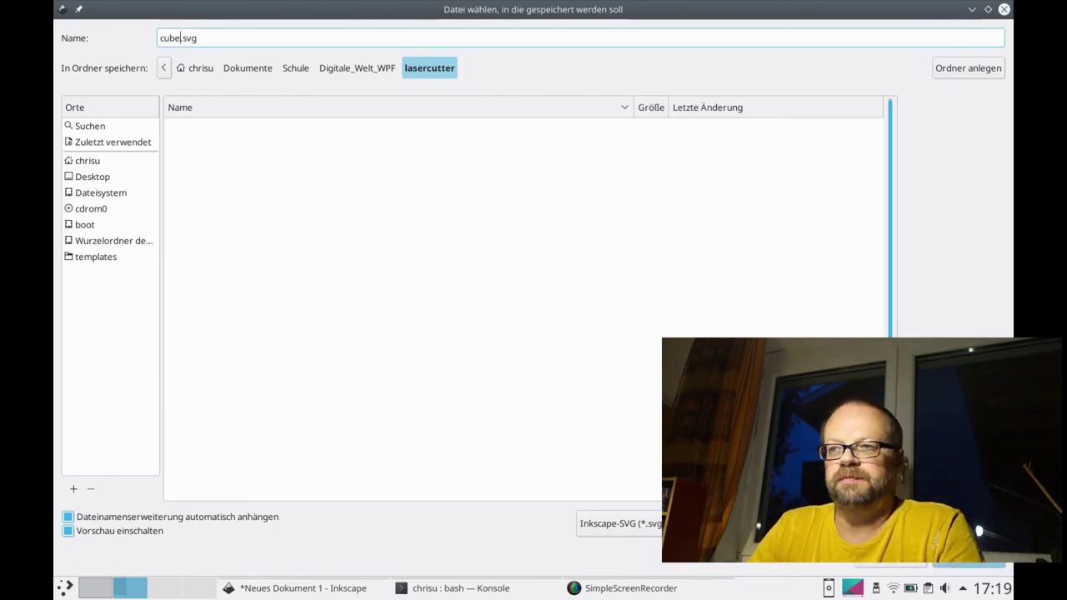
{"action": "key", "text": "Return"}
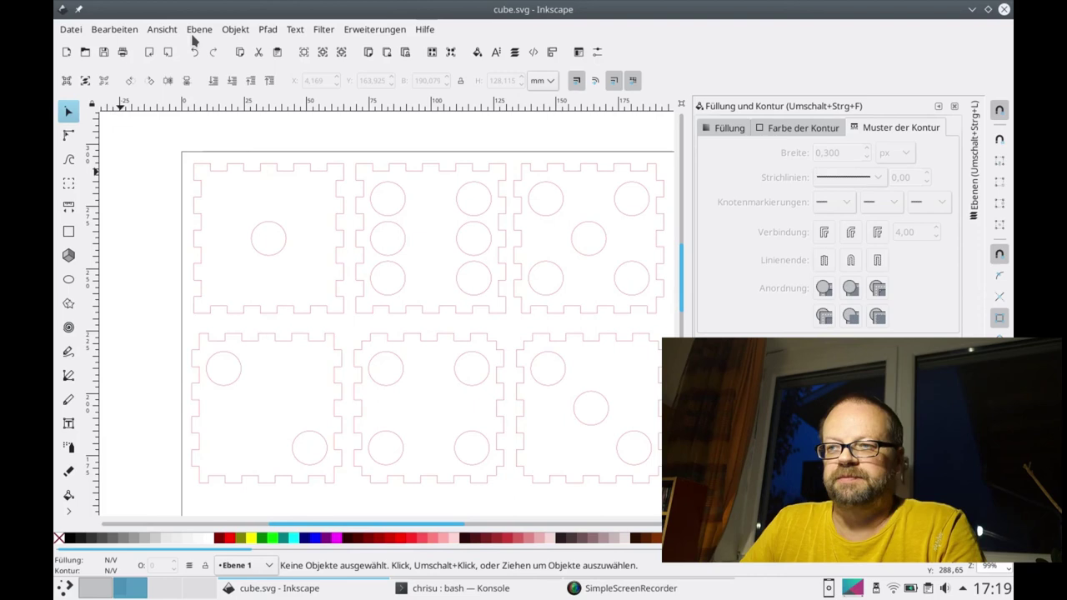
{"action": "key", "text": "shift"}
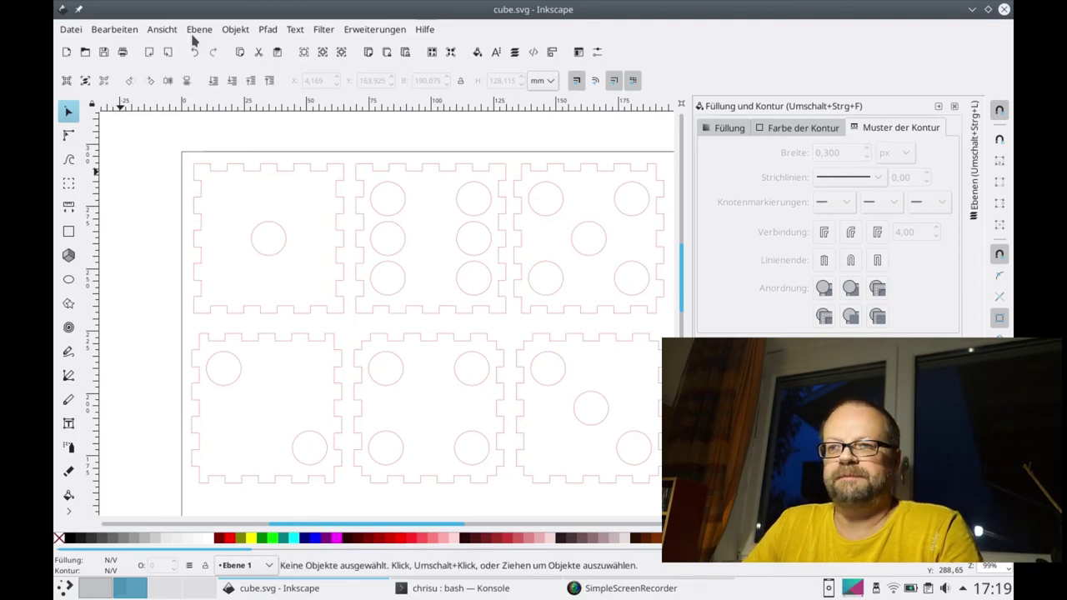